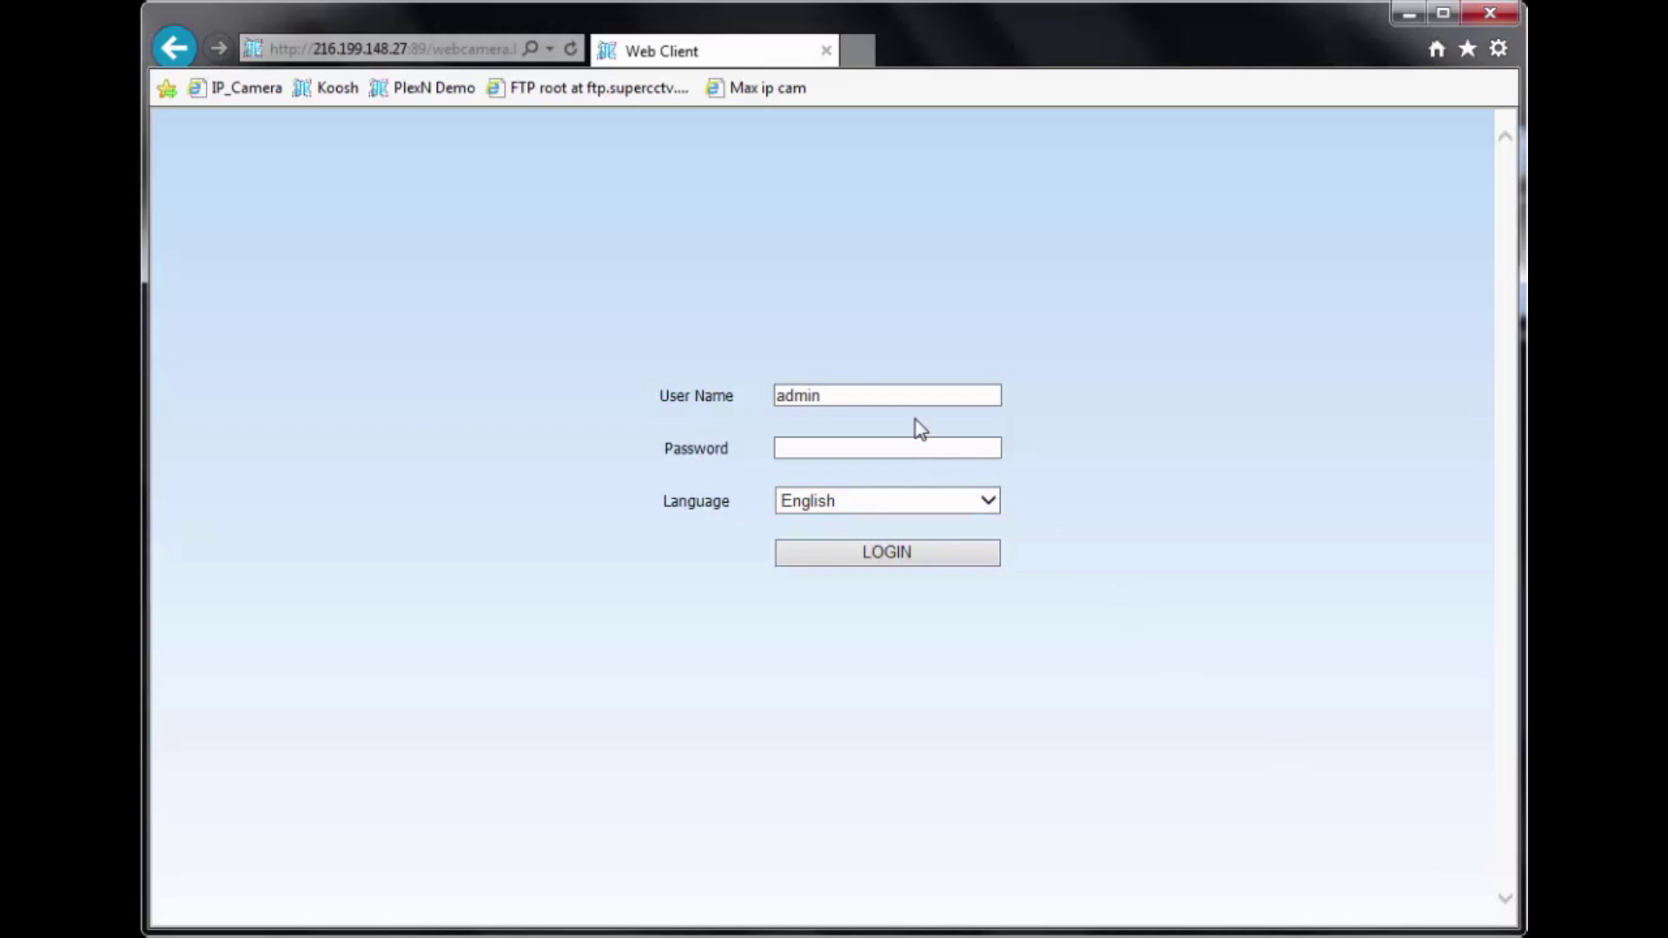
Enter the admin password and log in to reach Channel 1's live feed
{"action": "left_click", "coordinate": [925, 439]}
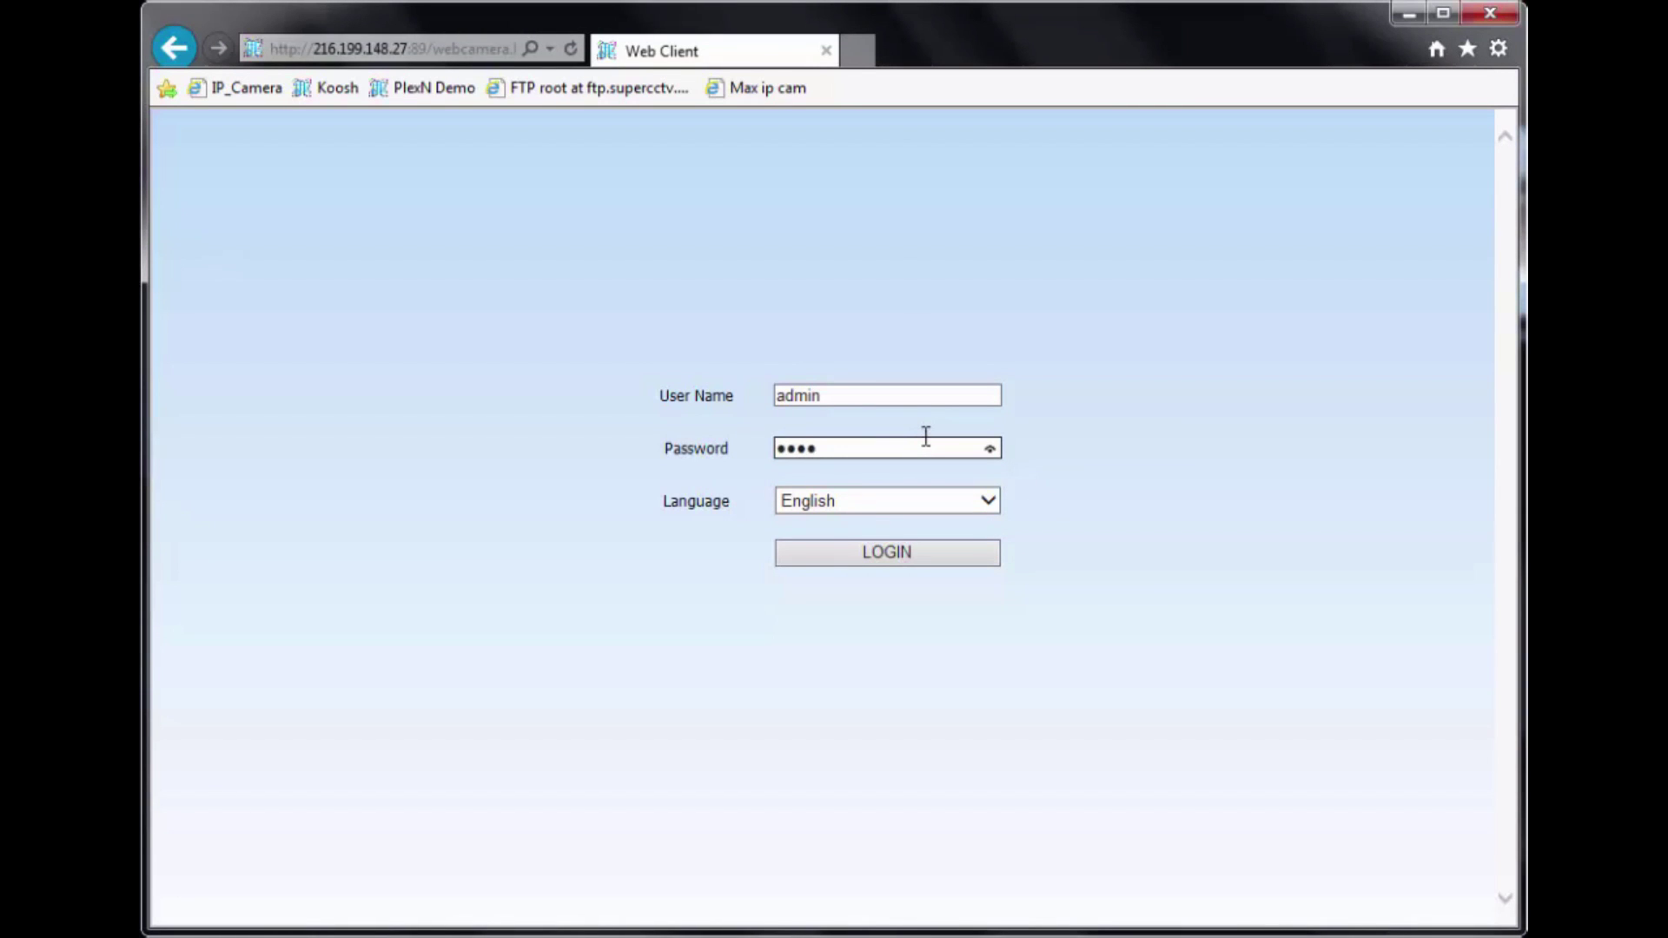
{"action": "key", "text": "Return"}
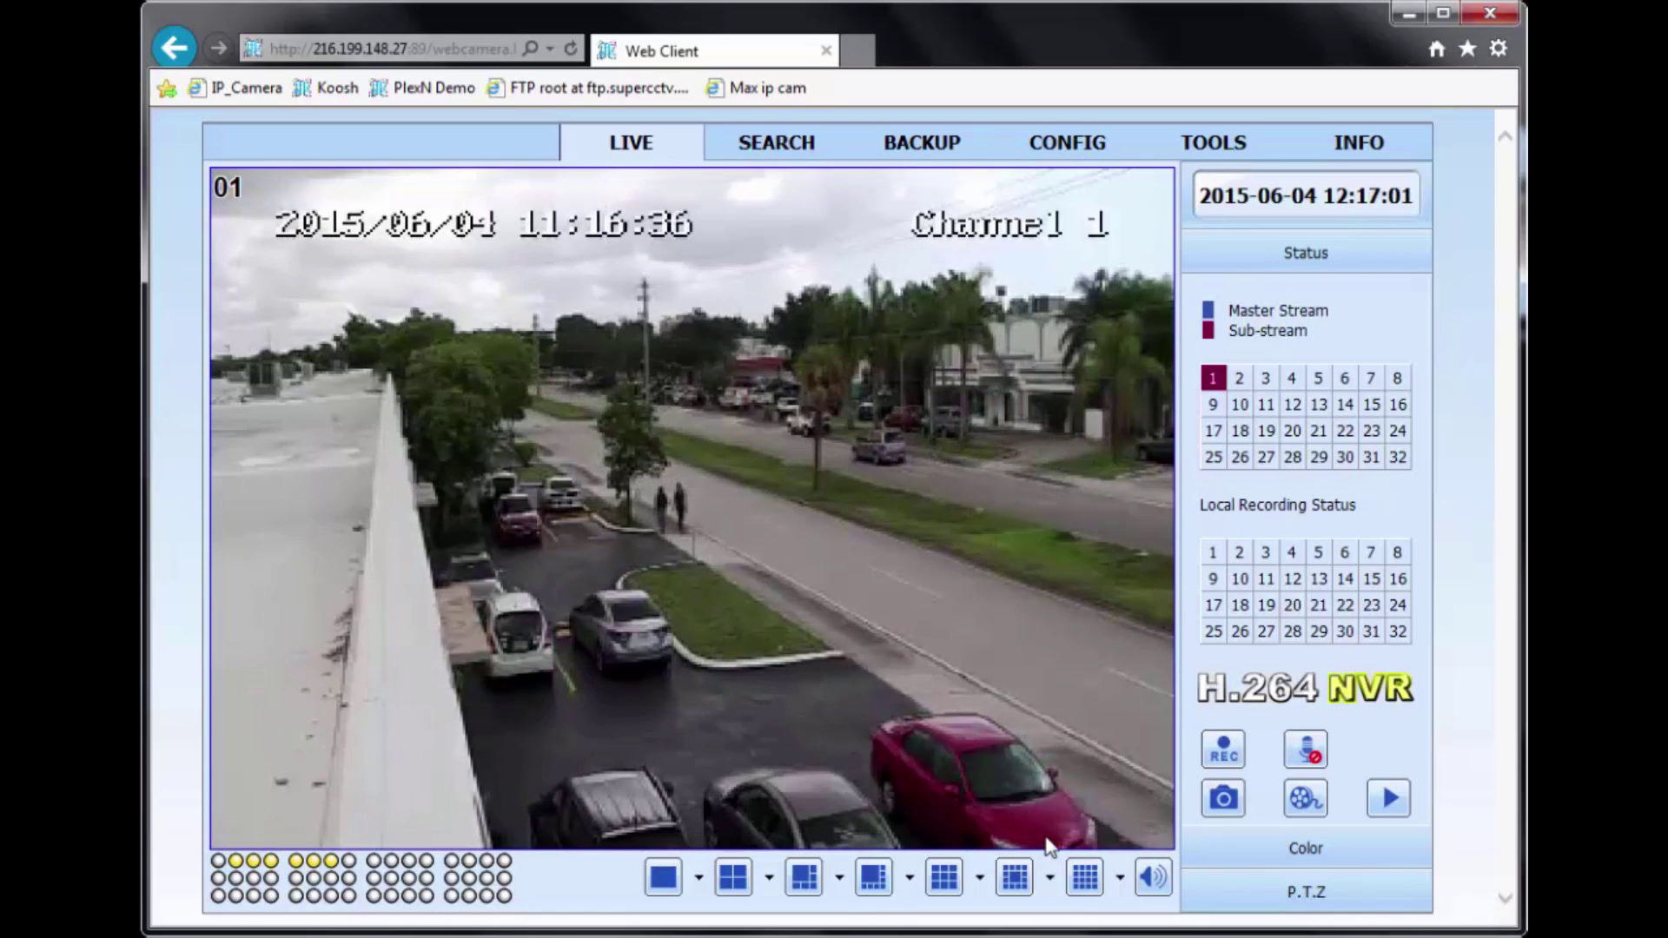
Enlarge camera 1 from the 16-split layout and switch its live video to Master Stream
{"action": "left_click", "coordinate": [1096, 888]}
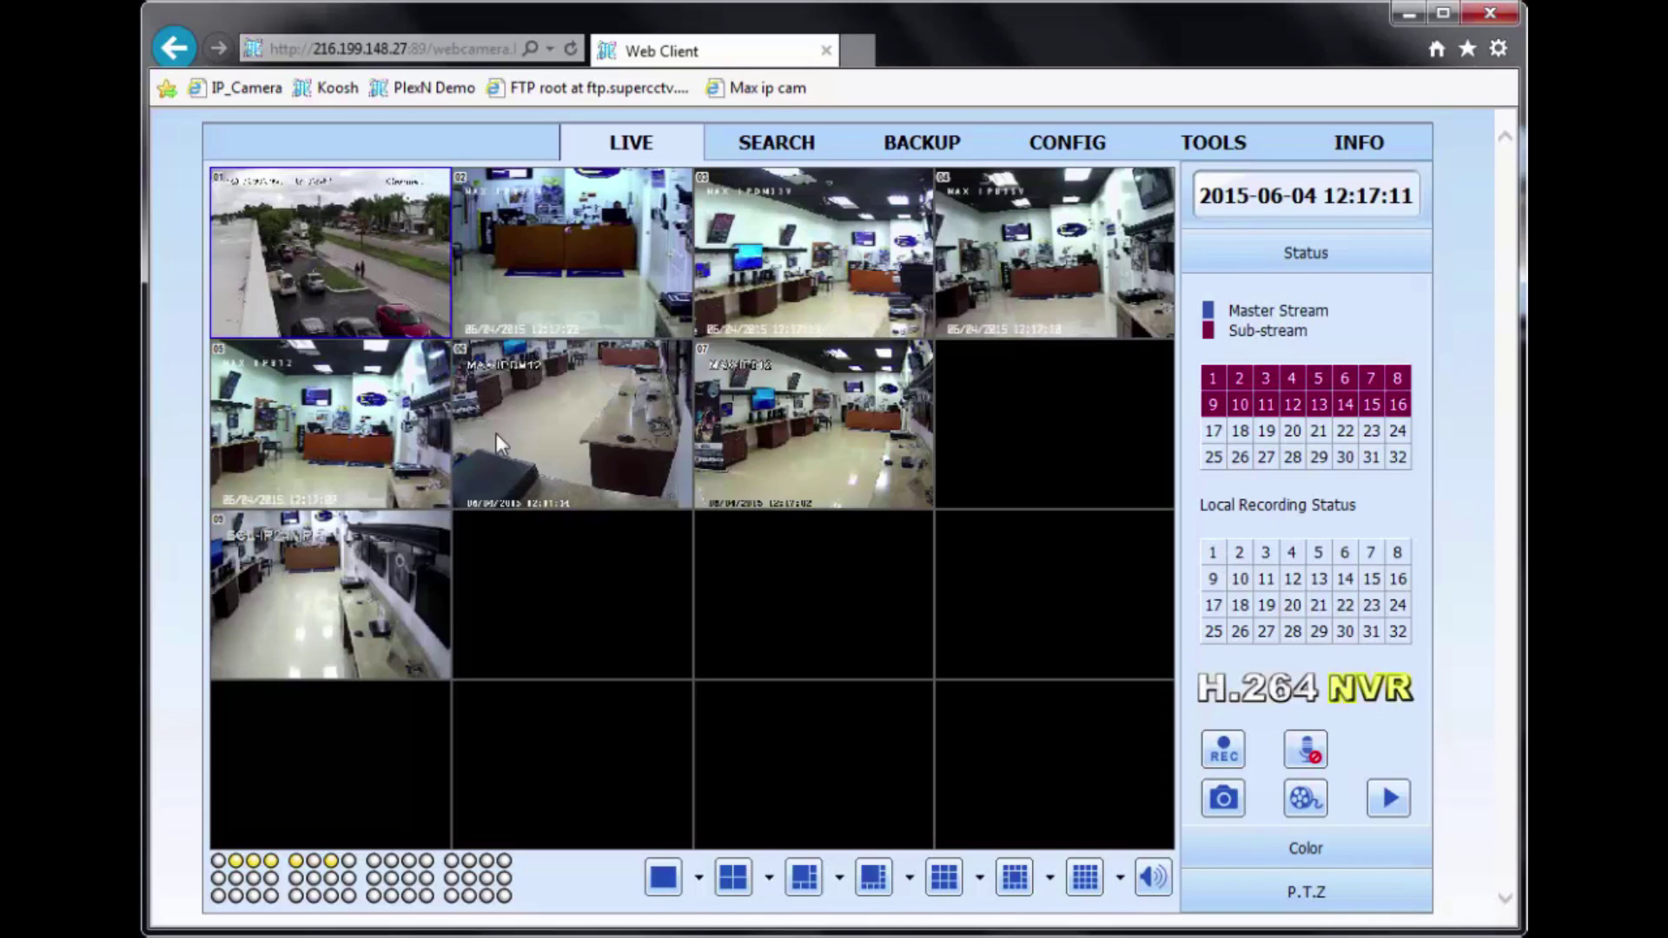
{"action": "double_click", "coordinate": [394, 257]}
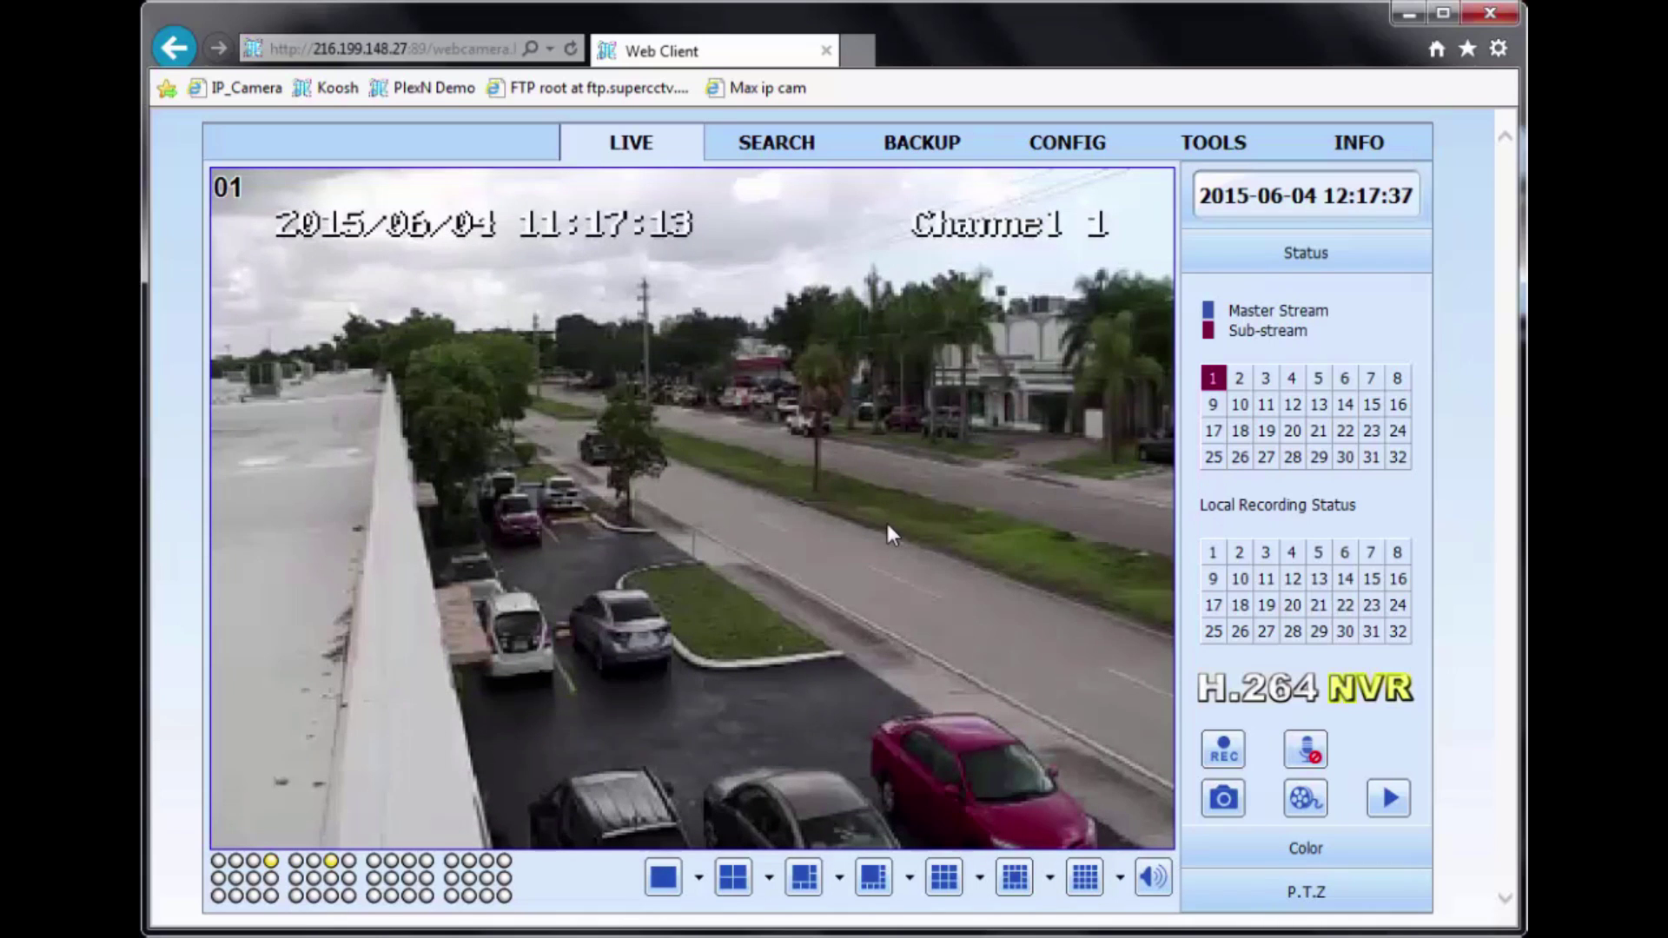
{"action": "right_click", "coordinate": [887, 525]}
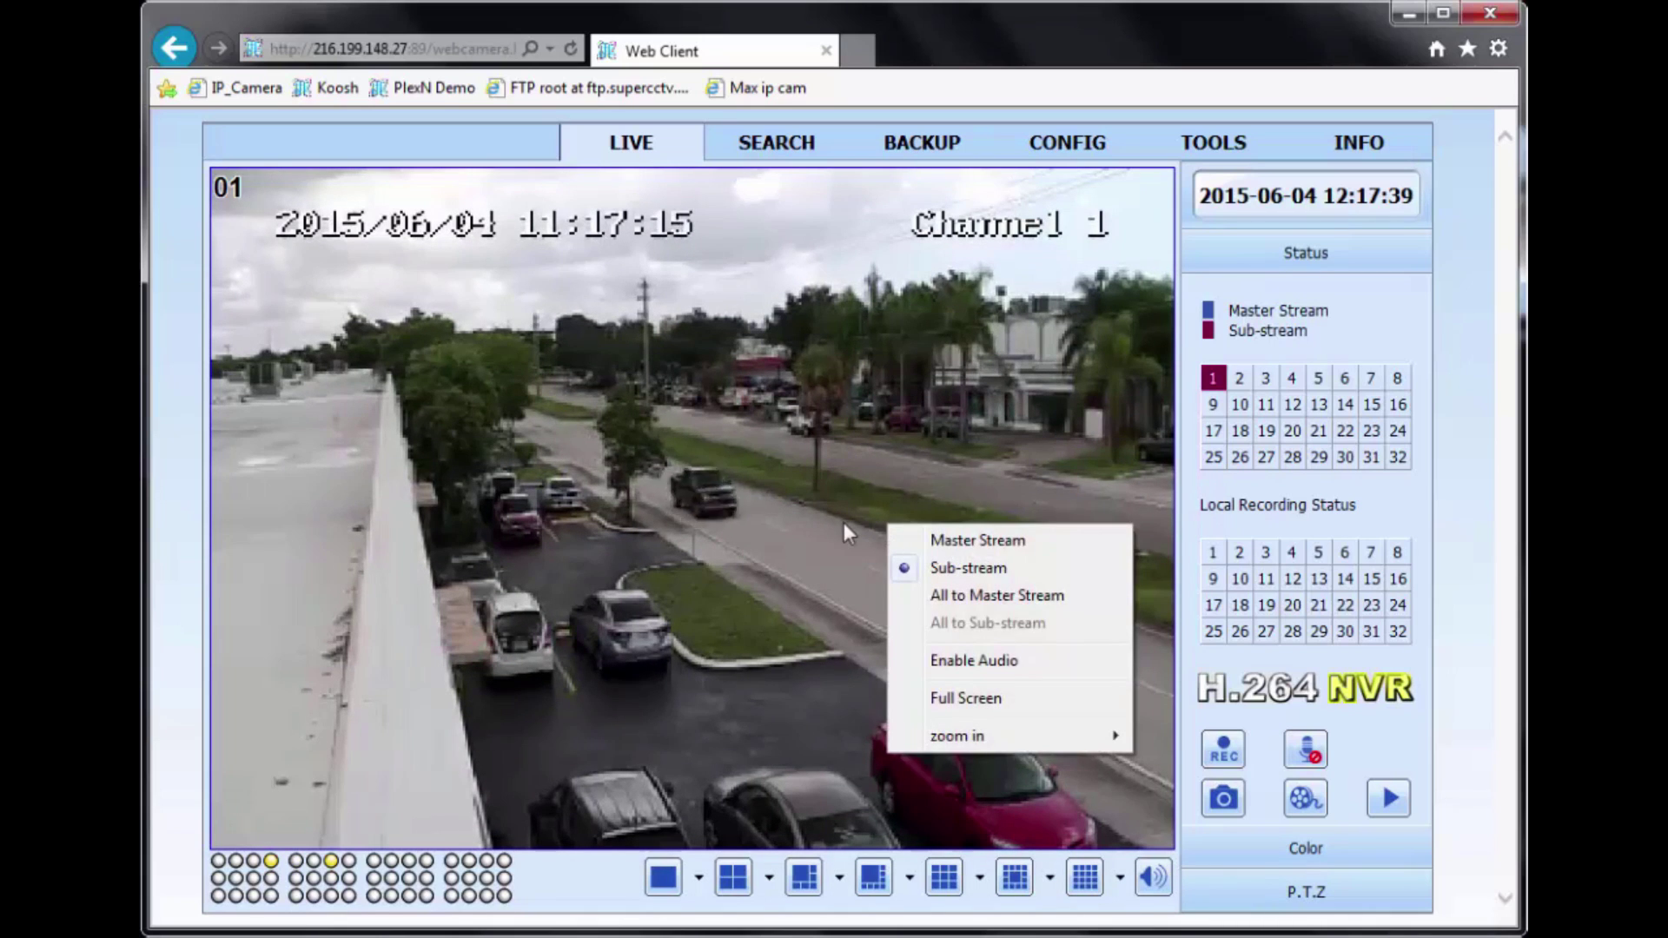
{"action": "left_click", "coordinate": [956, 538]}
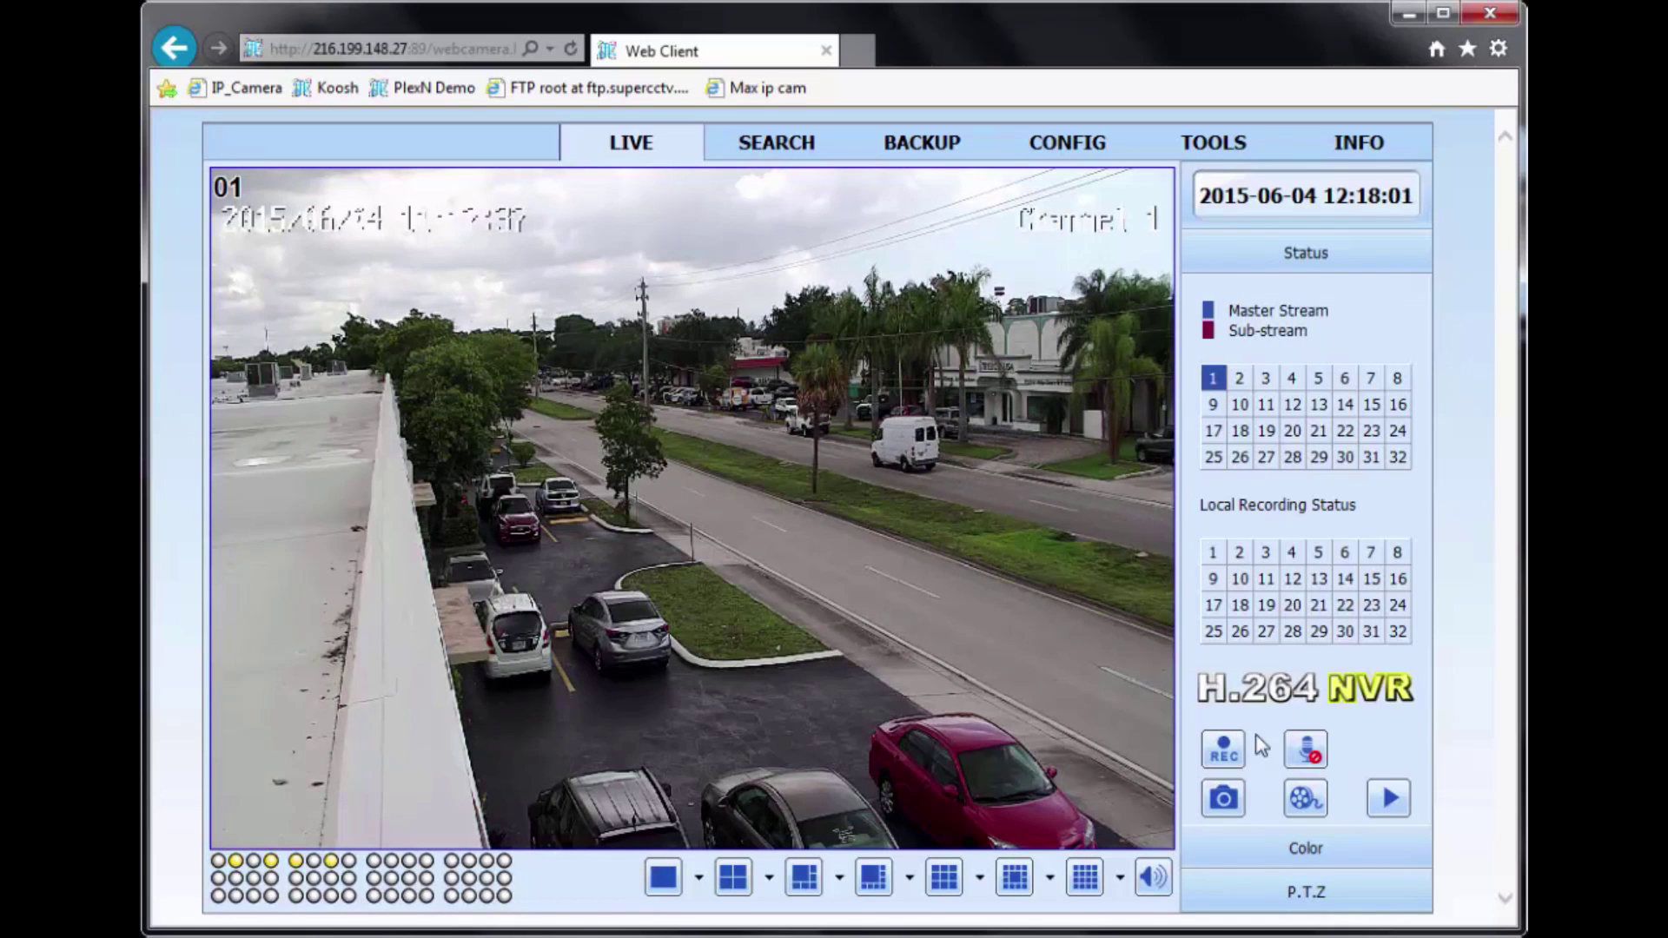
Raise camera 1's brightness in the Color panel, then reset all colour sliders with Default
{"action": "left_click", "coordinate": [1326, 851]}
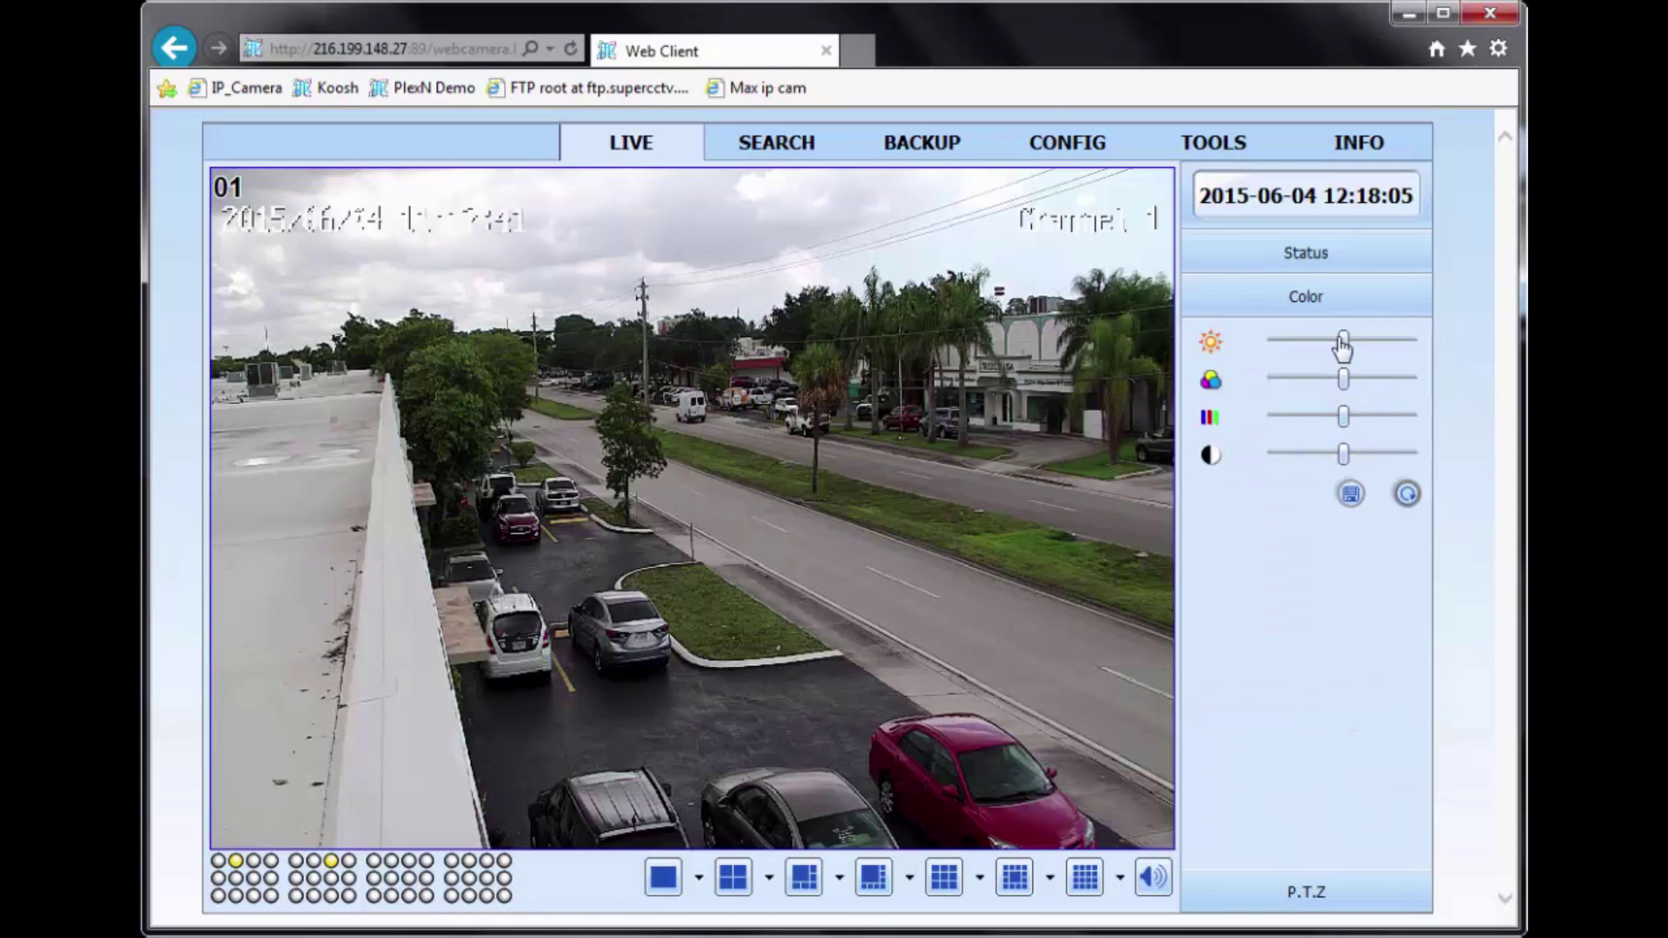
{"action": "left_click_drag", "start_coordinate": [1346, 349], "coordinate": [1355, 465]}
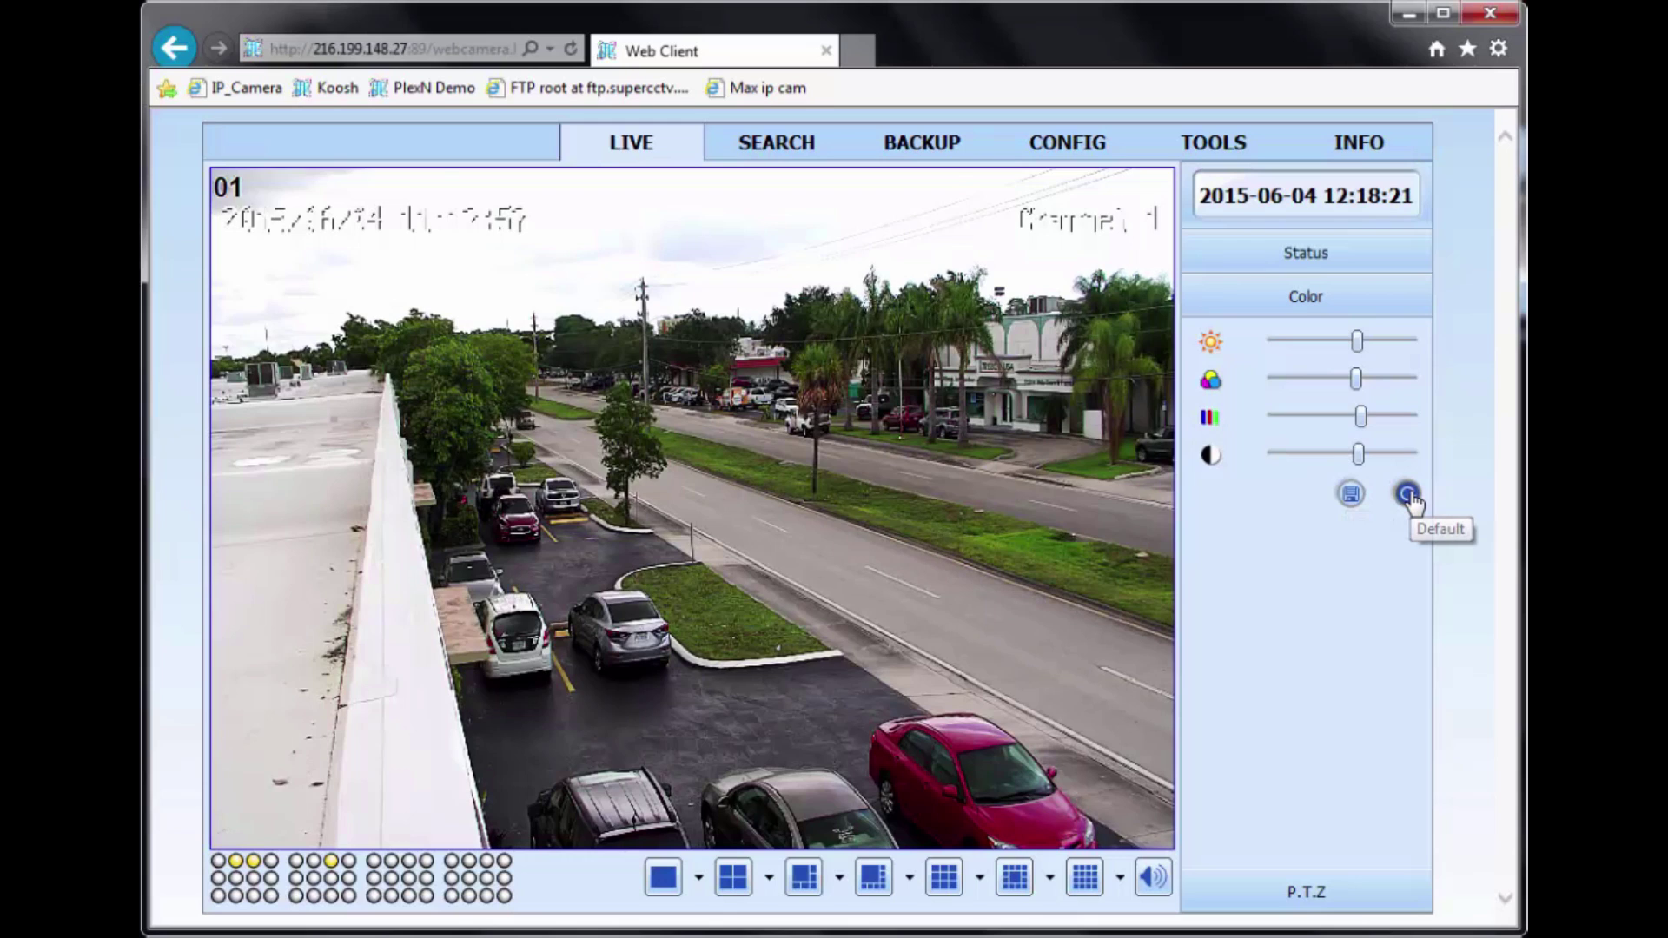
{"action": "left_click", "coordinate": [1408, 497]}
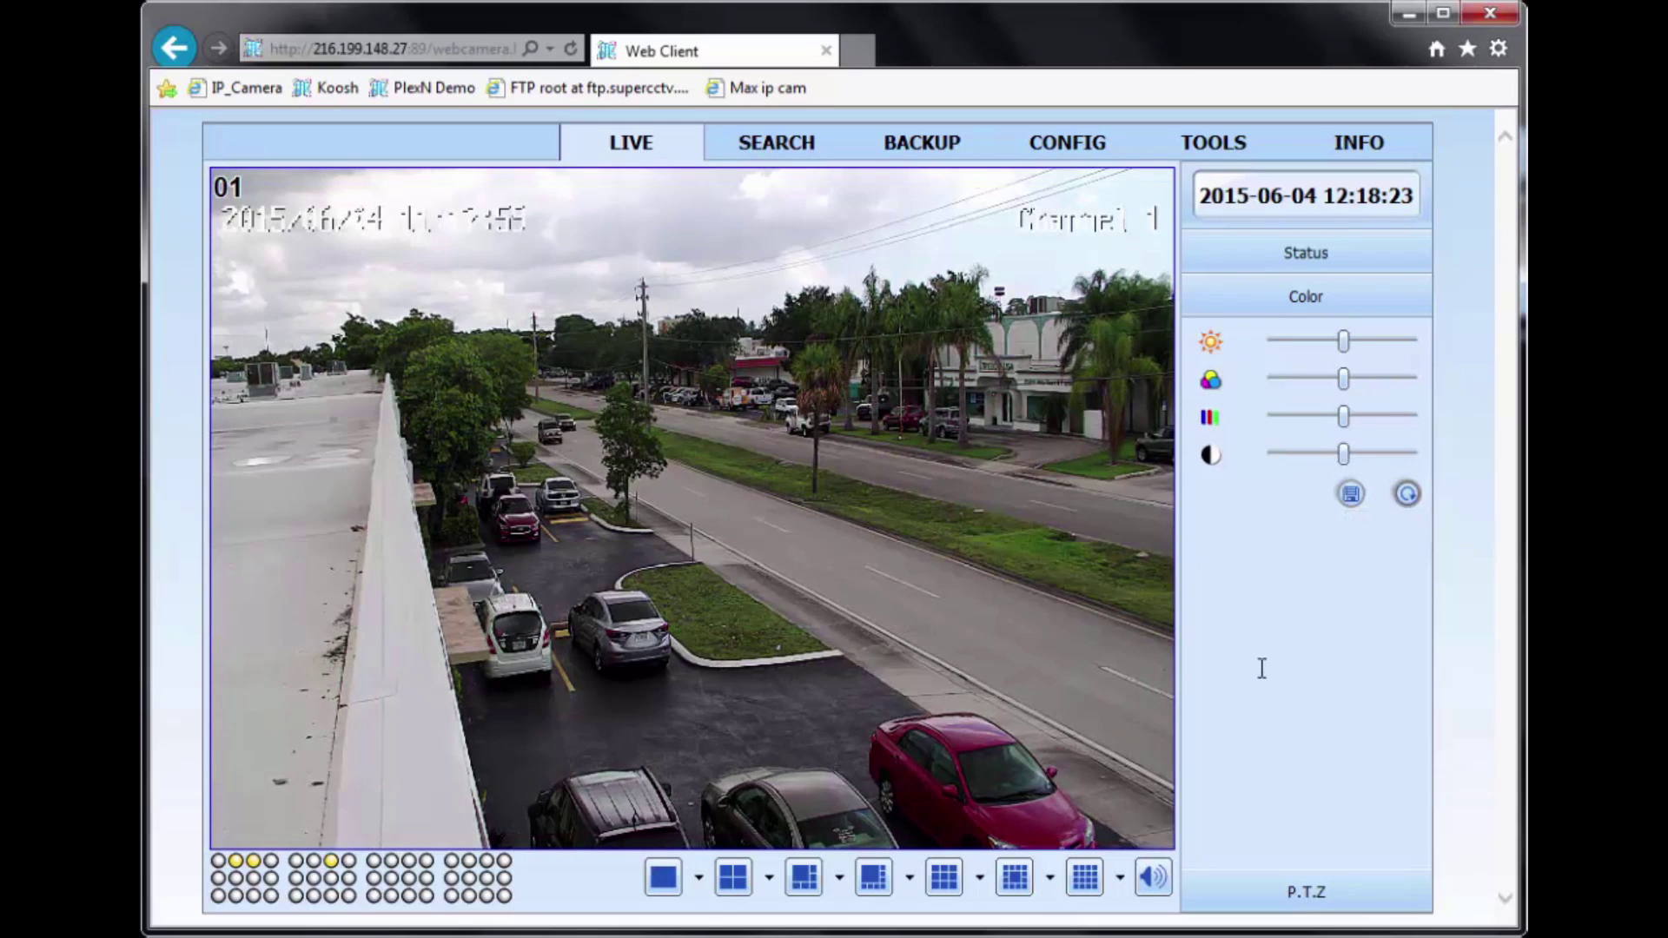
Raise the PTZ speed and pan camera 1 left and up toward the rooftop and sky
{"action": "left_click", "coordinate": [1342, 892]}
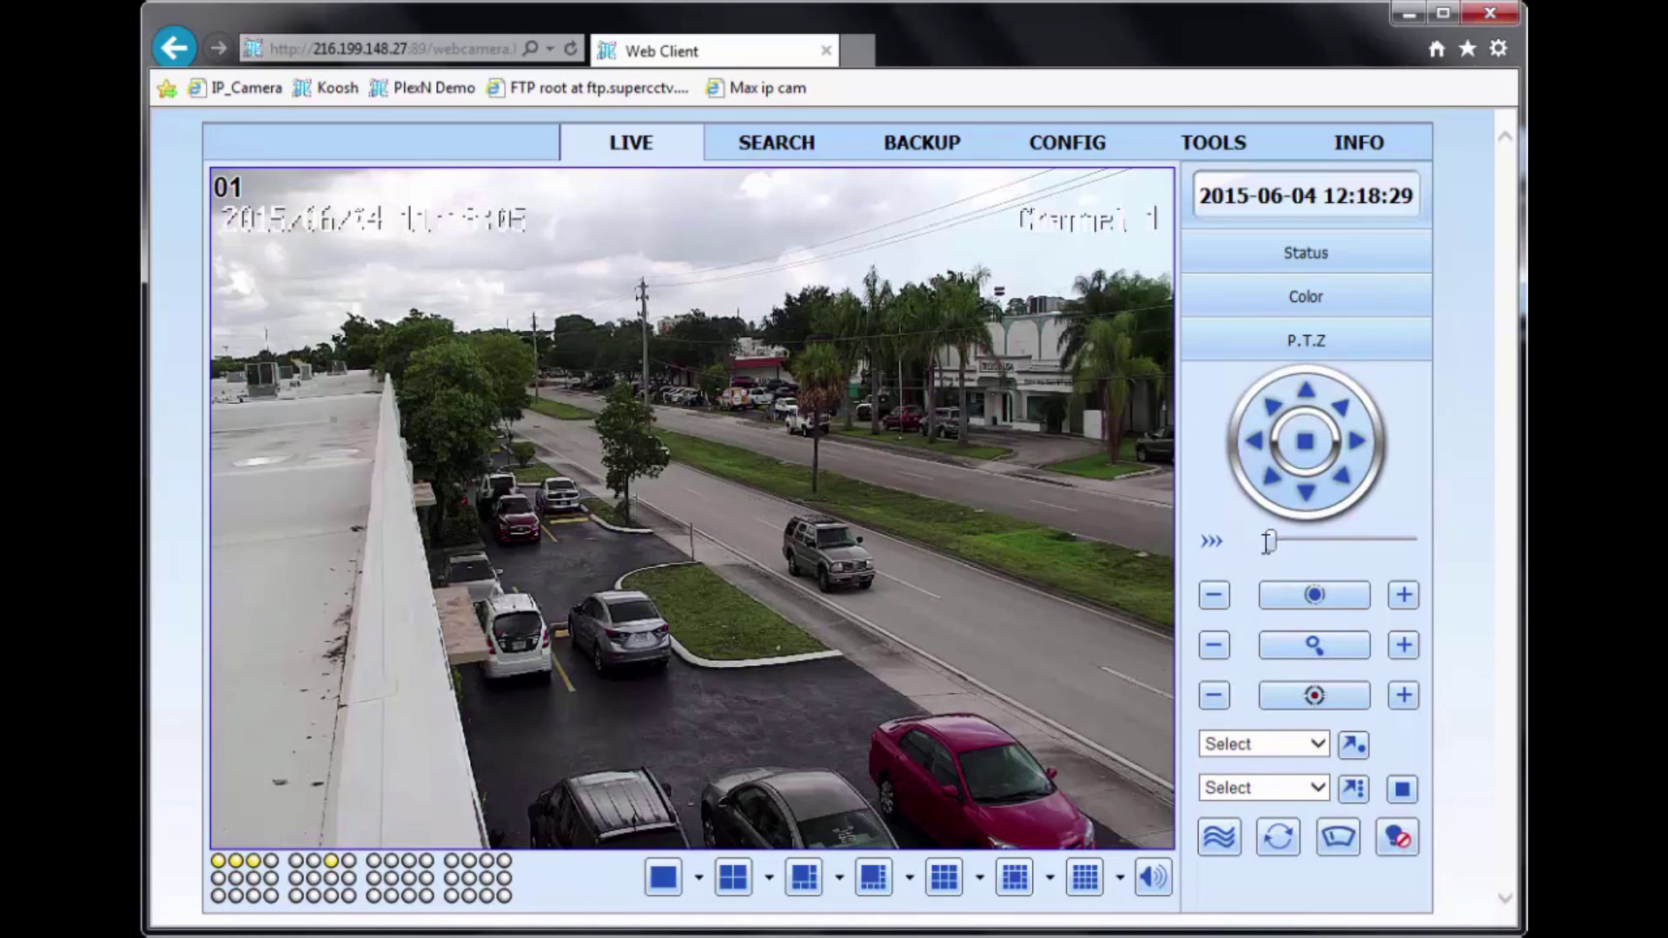
{"action": "left_click_drag", "start_coordinate": [1269, 542], "coordinate": [1402, 547]}
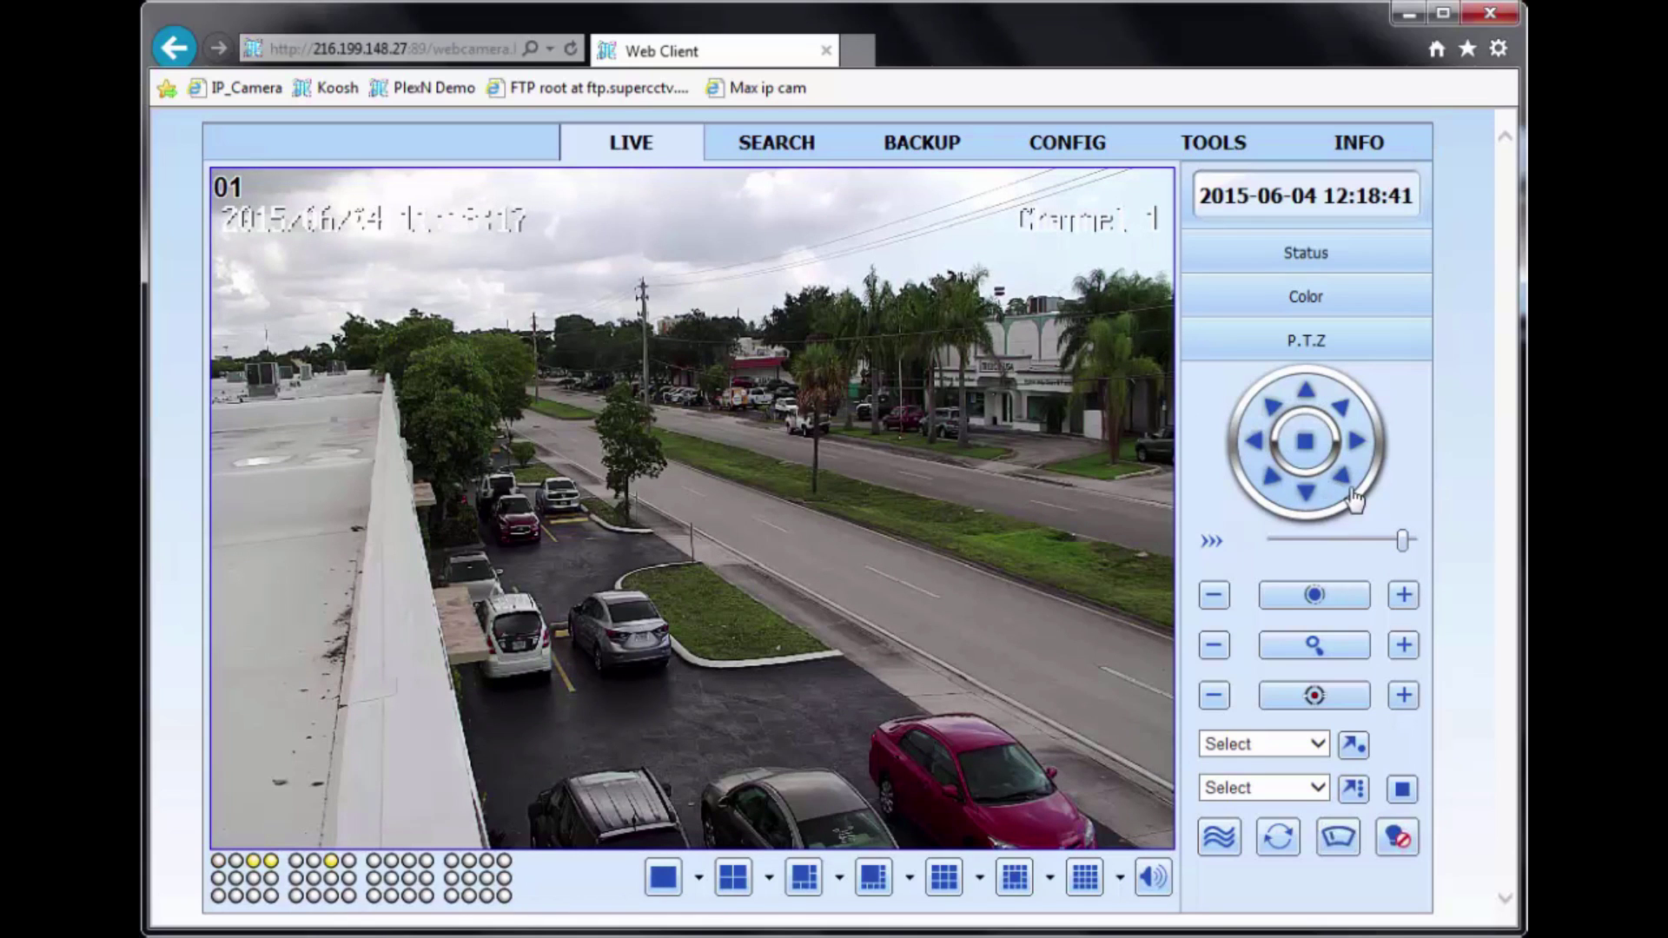
{"action": "left_click", "coordinate": [1250, 445]}
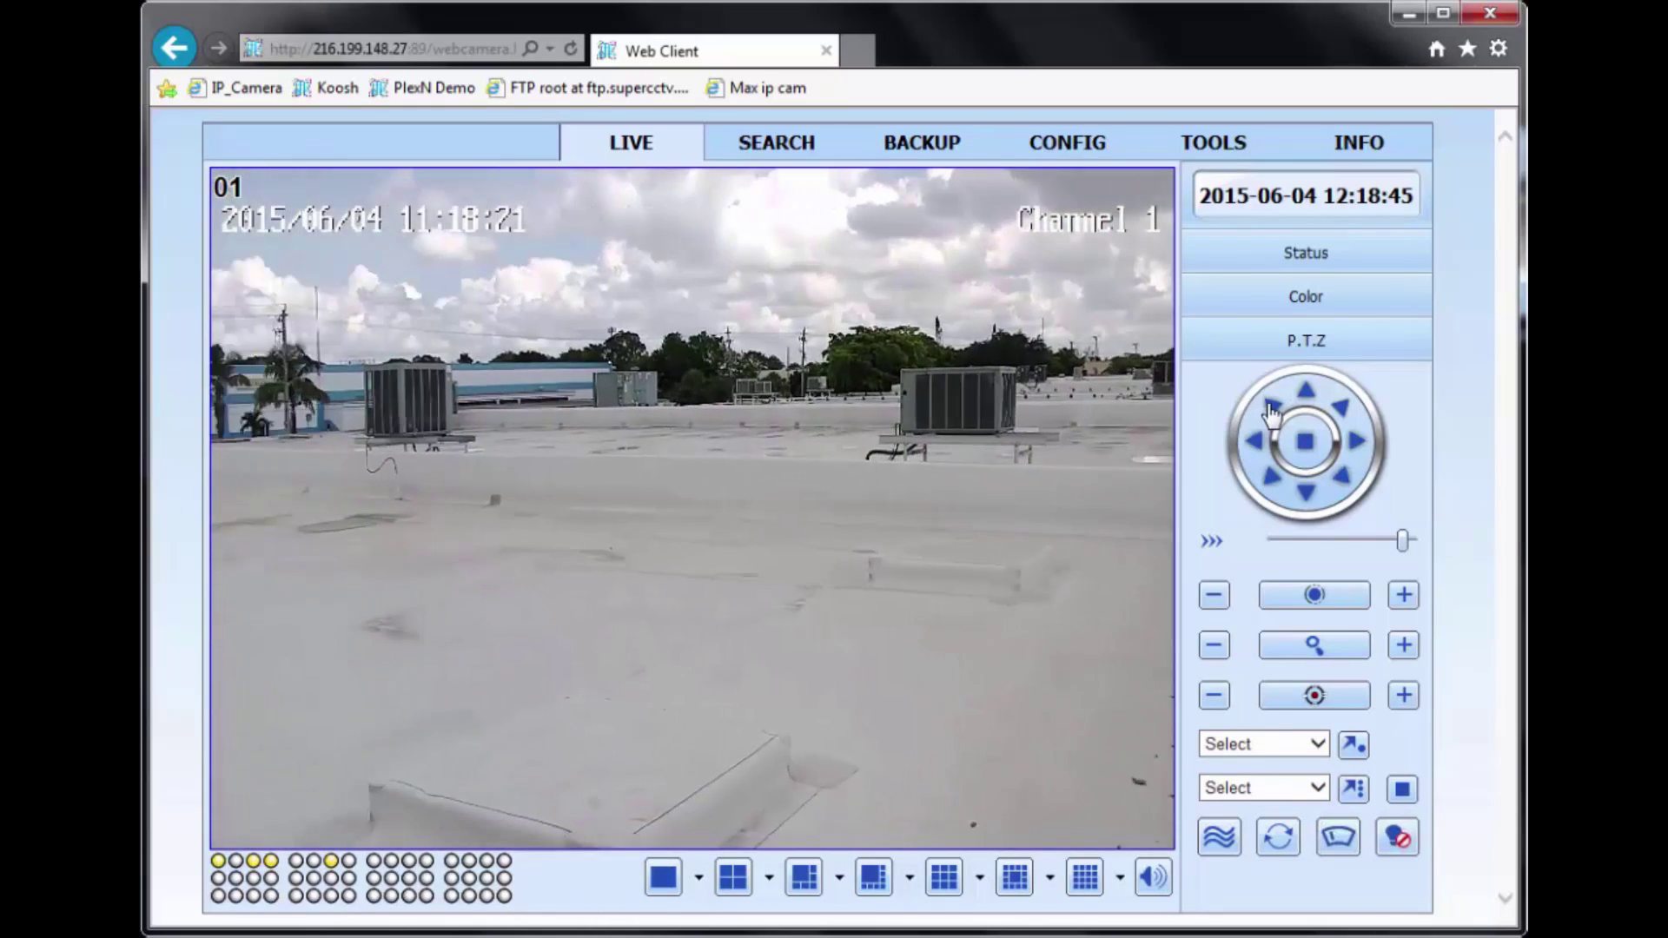
{"action": "left_click", "coordinate": [1271, 408]}
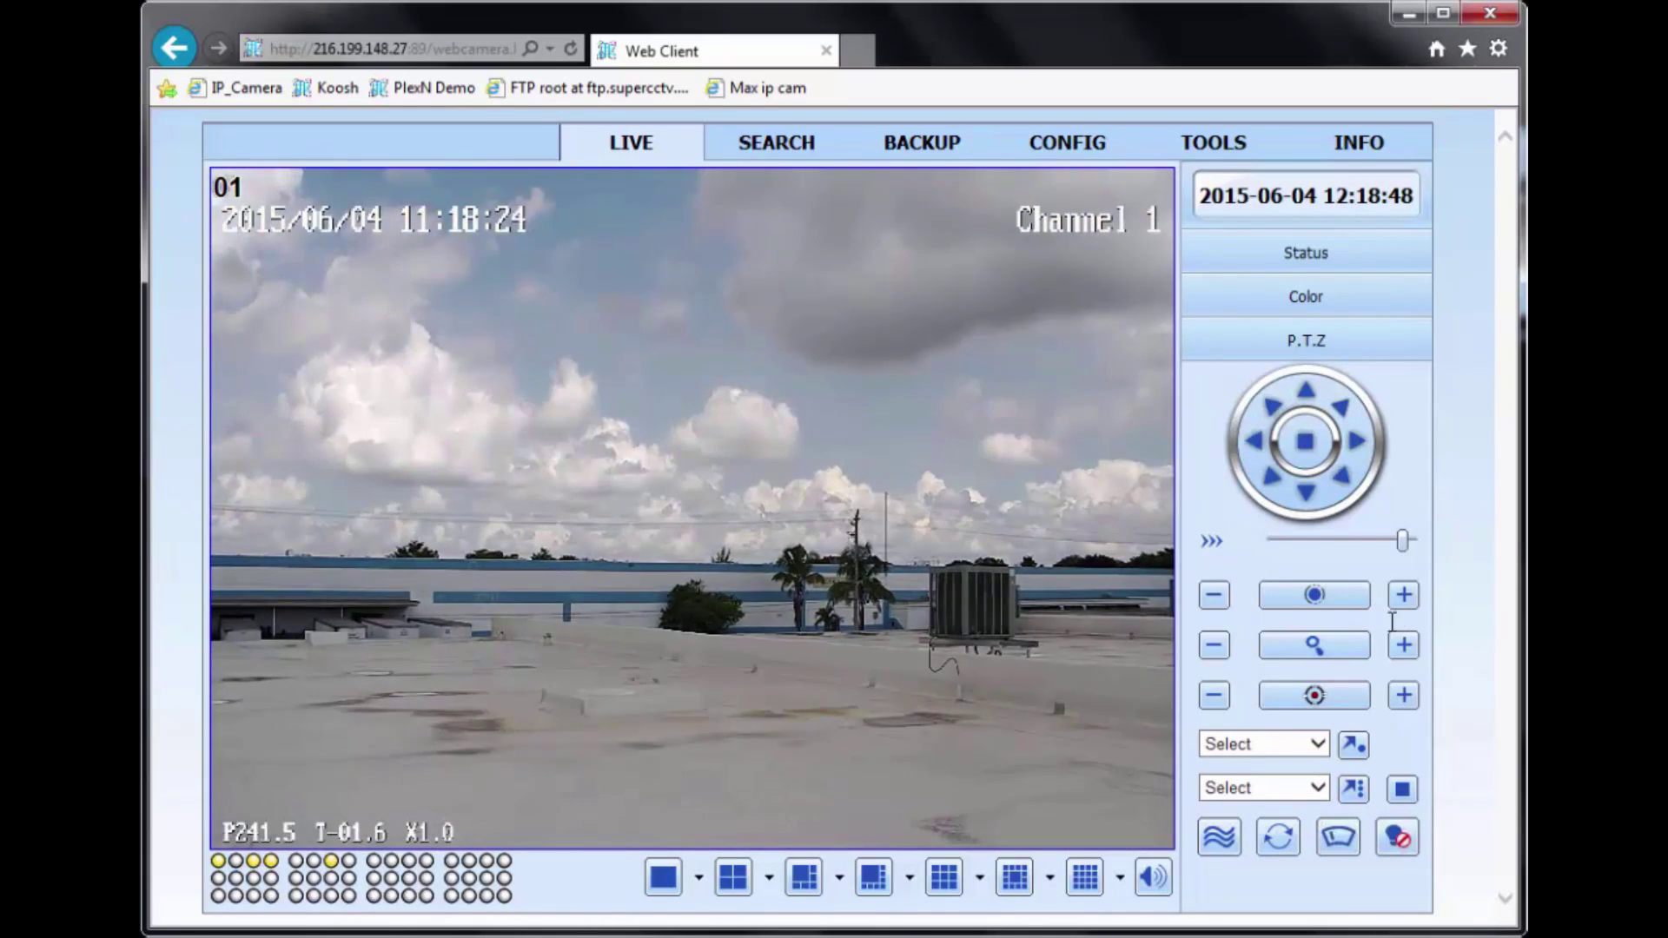
Test zoom in and out, focus and iris, panning further left across the rooftop
{"action": "left_click", "coordinate": [1402, 646]}
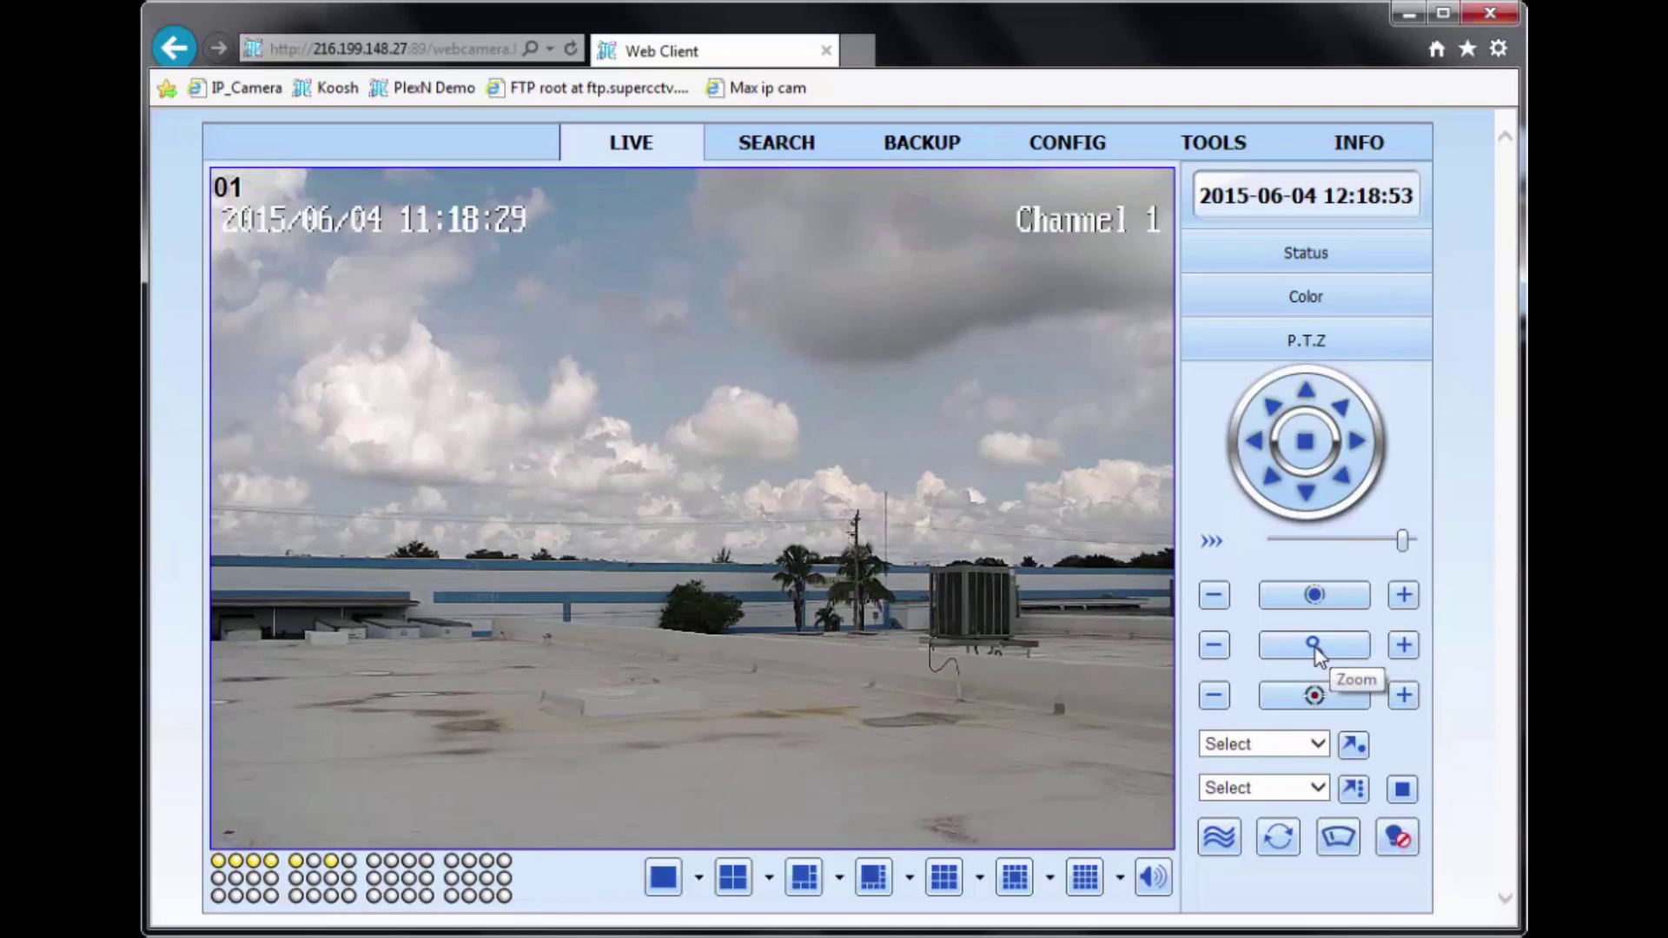
{"action": "left_click", "coordinate": [1397, 647]}
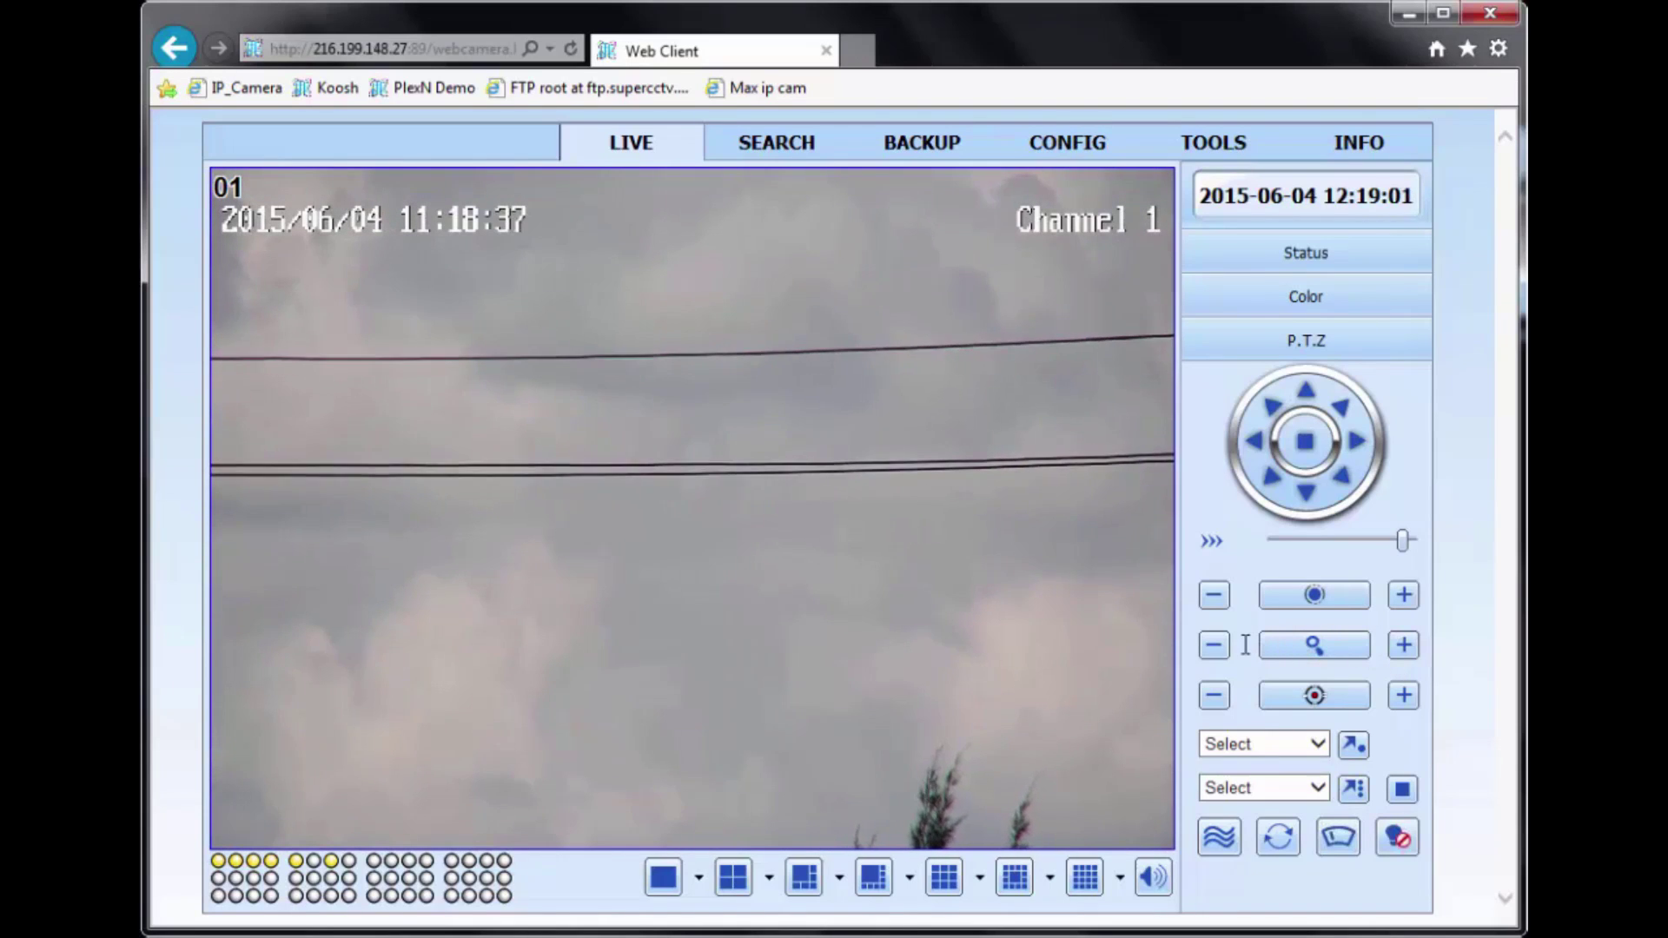
{"action": "left_click", "coordinate": [1215, 647]}
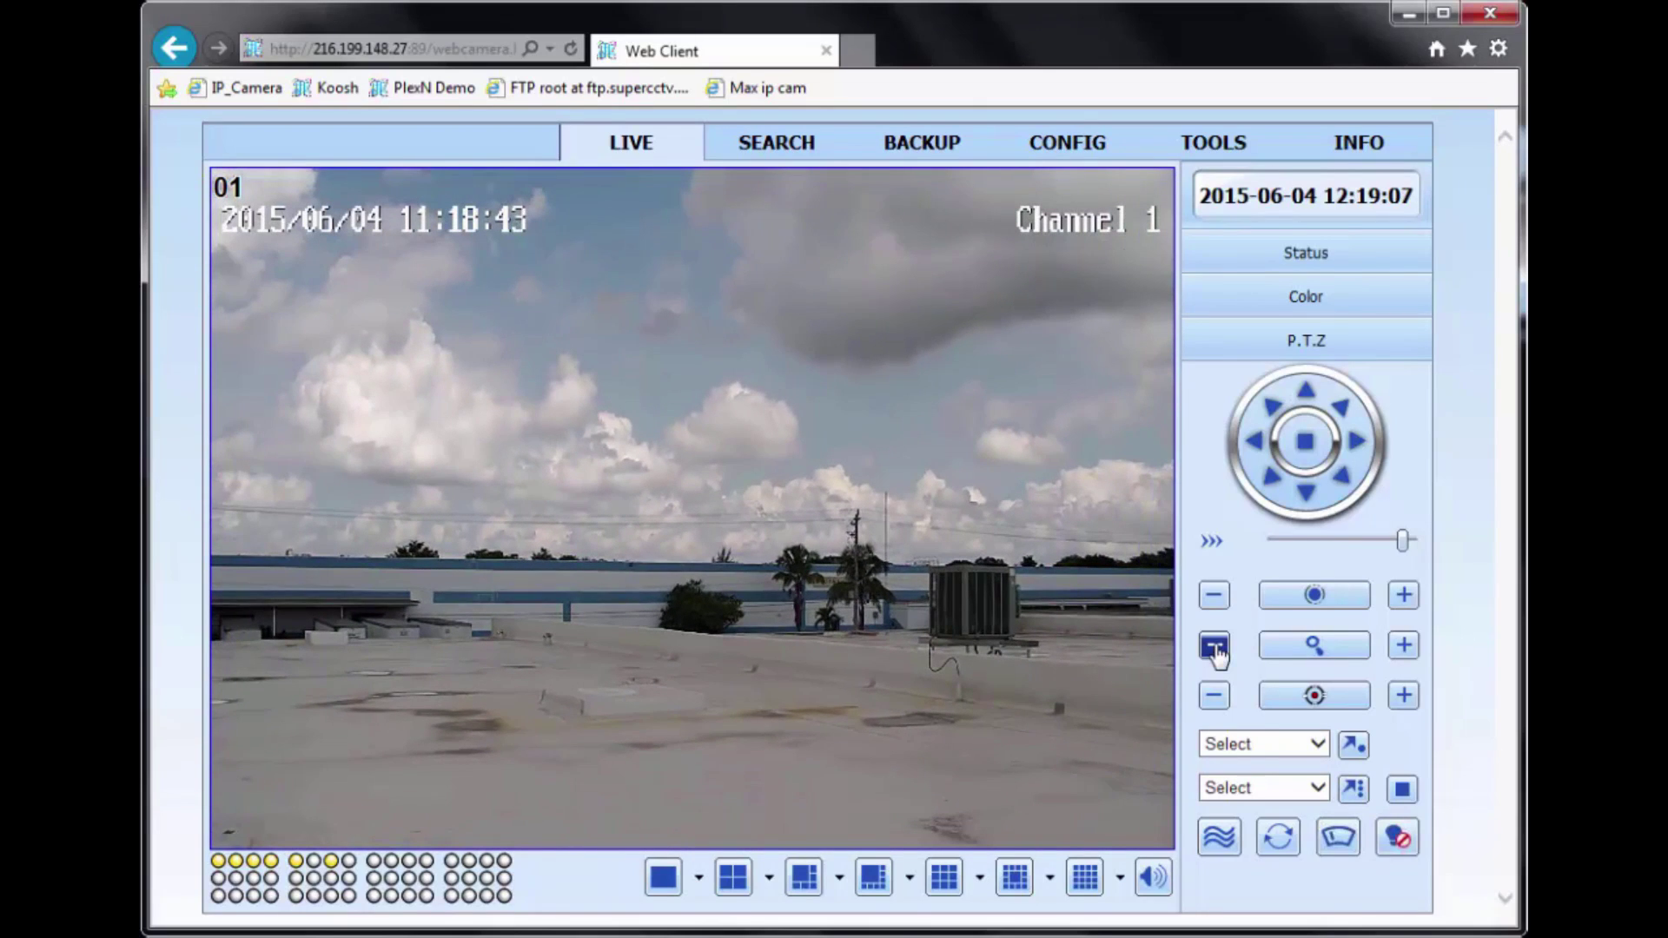
{"action": "left_click", "coordinate": [1400, 598]}
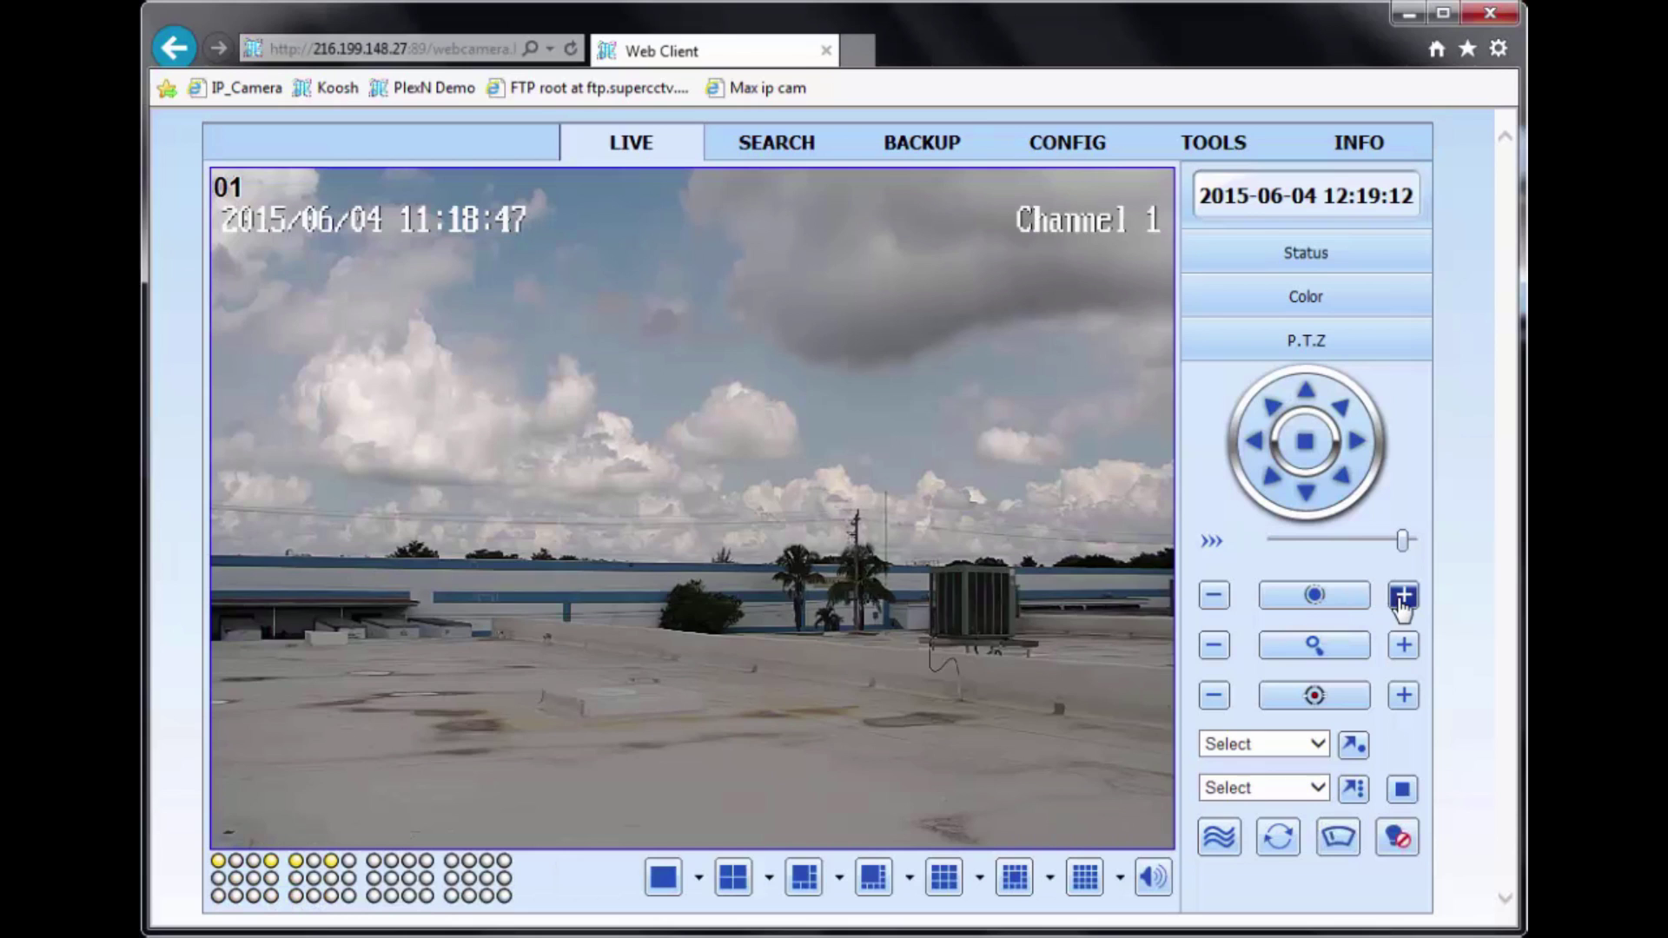
{"action": "left_click", "coordinate": [1216, 596]}
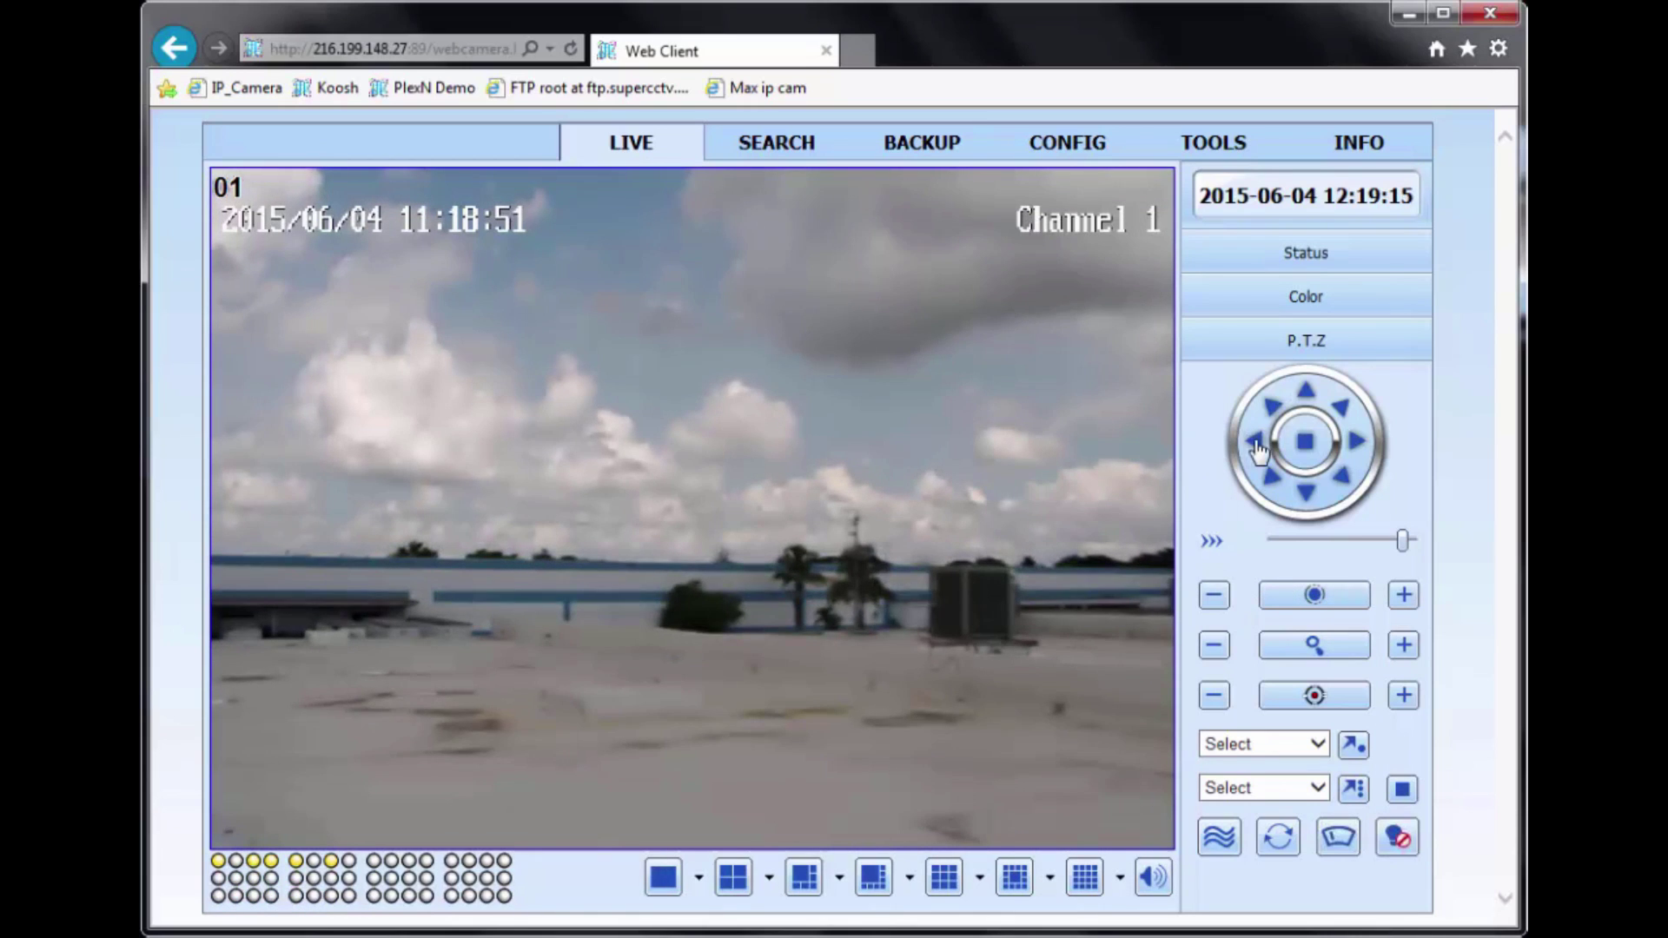
{"action": "left_click", "coordinate": [1255, 443]}
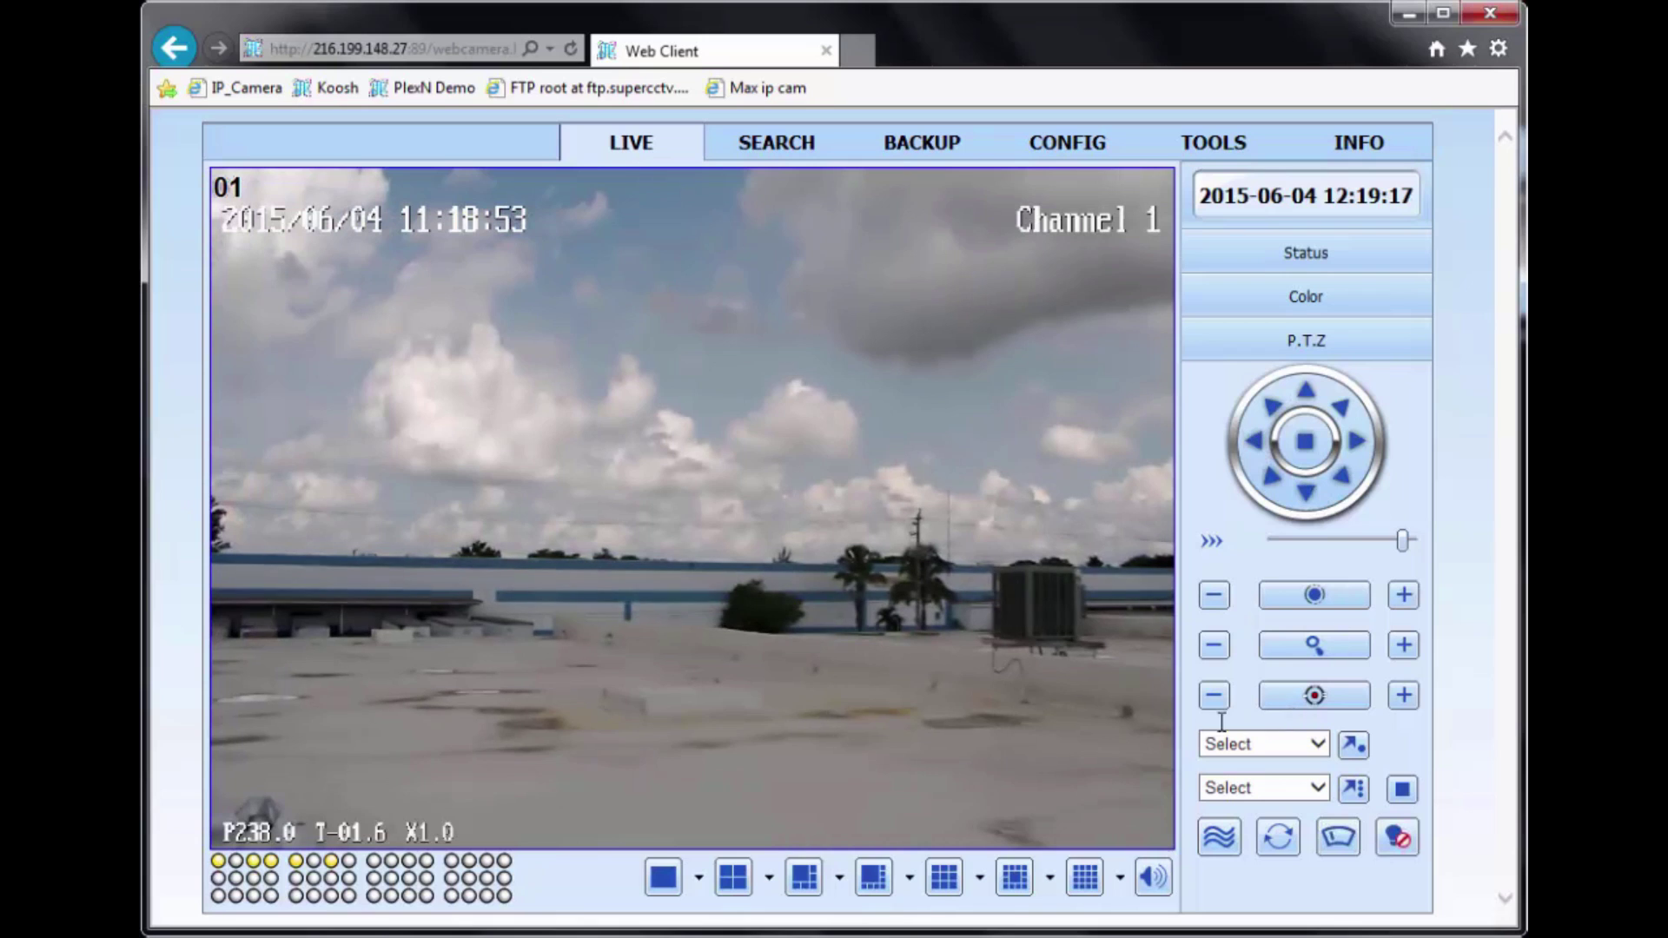
{"action": "left_click", "coordinate": [1403, 696]}
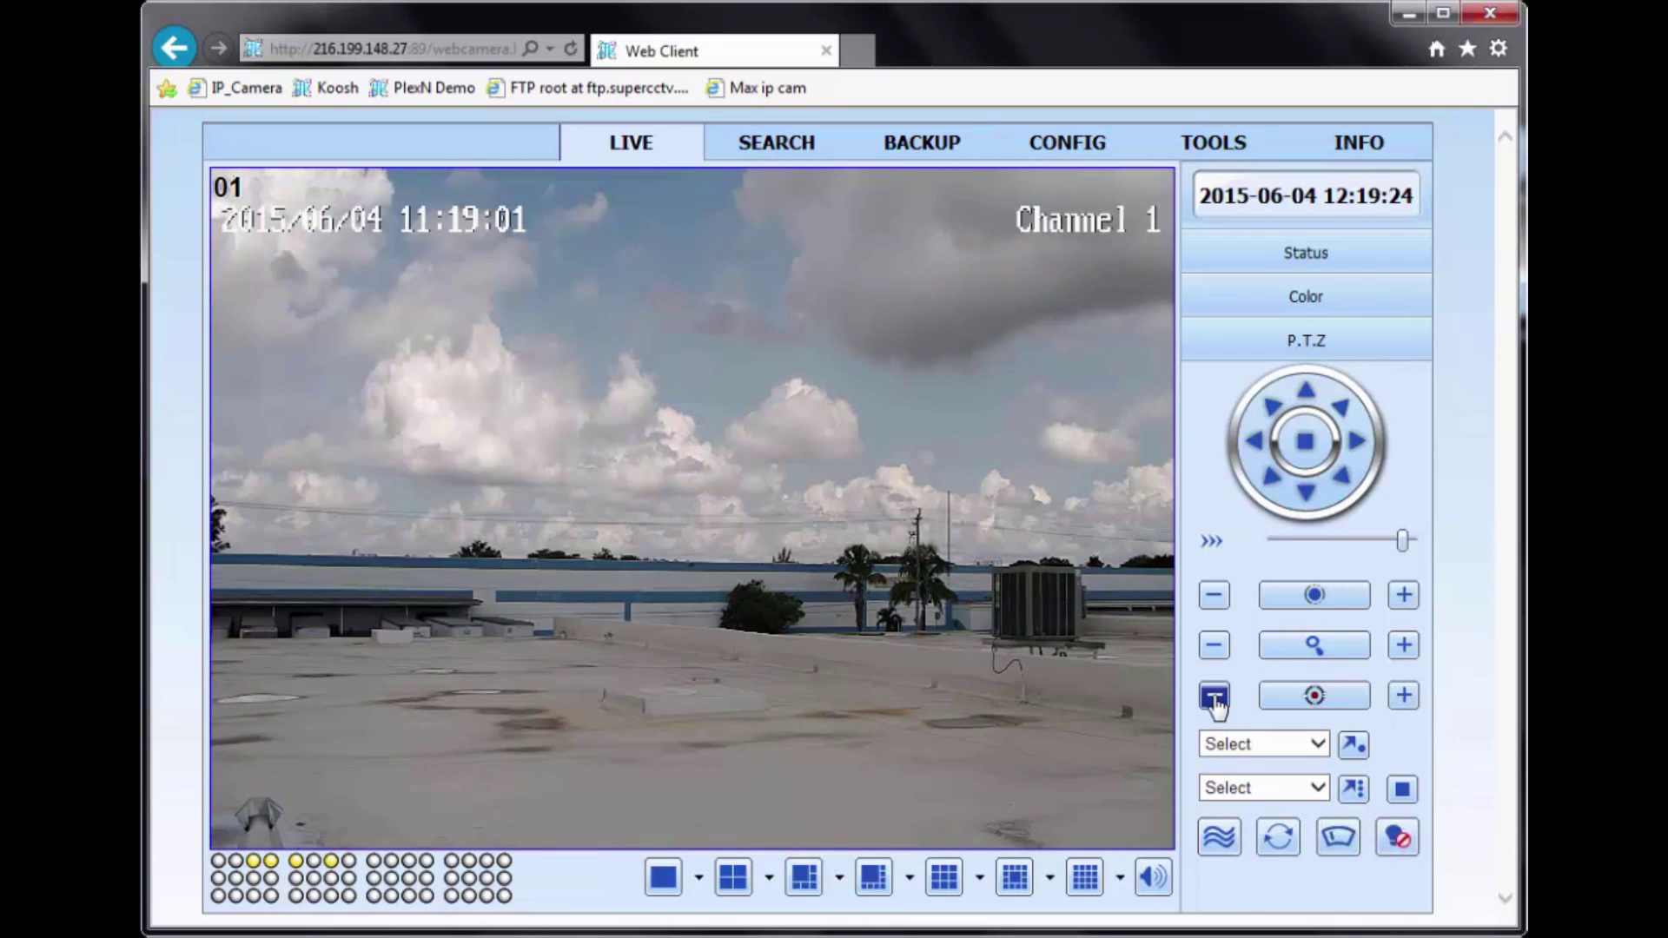
{"action": "left_click", "coordinate": [1257, 443]}
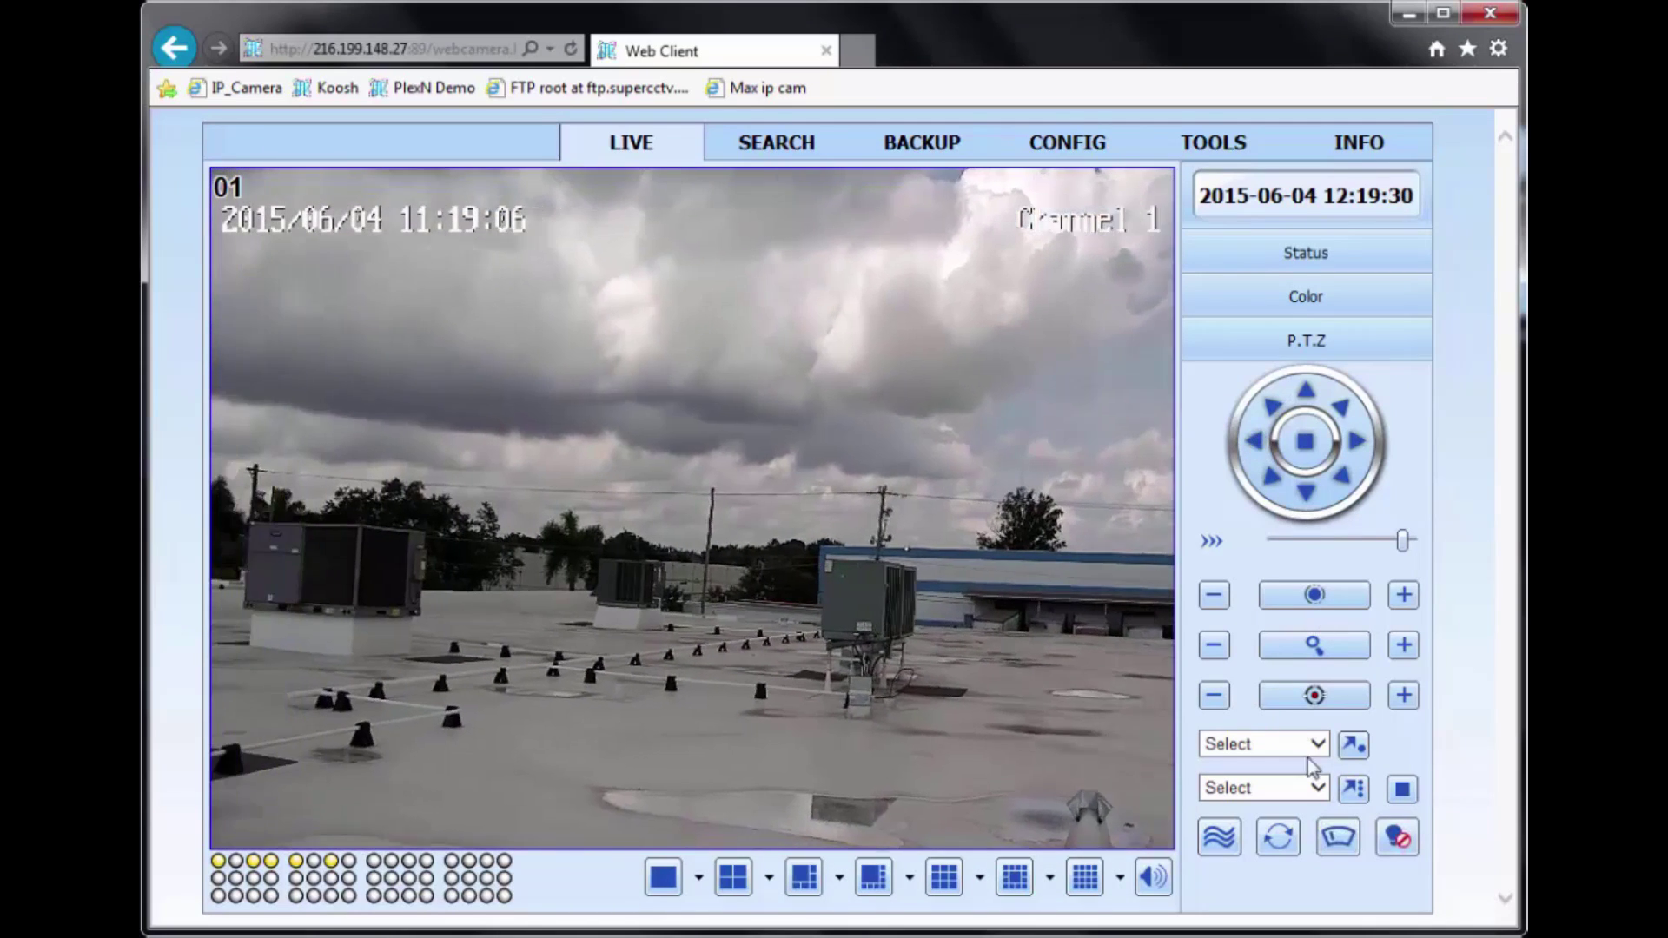
{"action": "left_click", "coordinate": [1307, 745]}
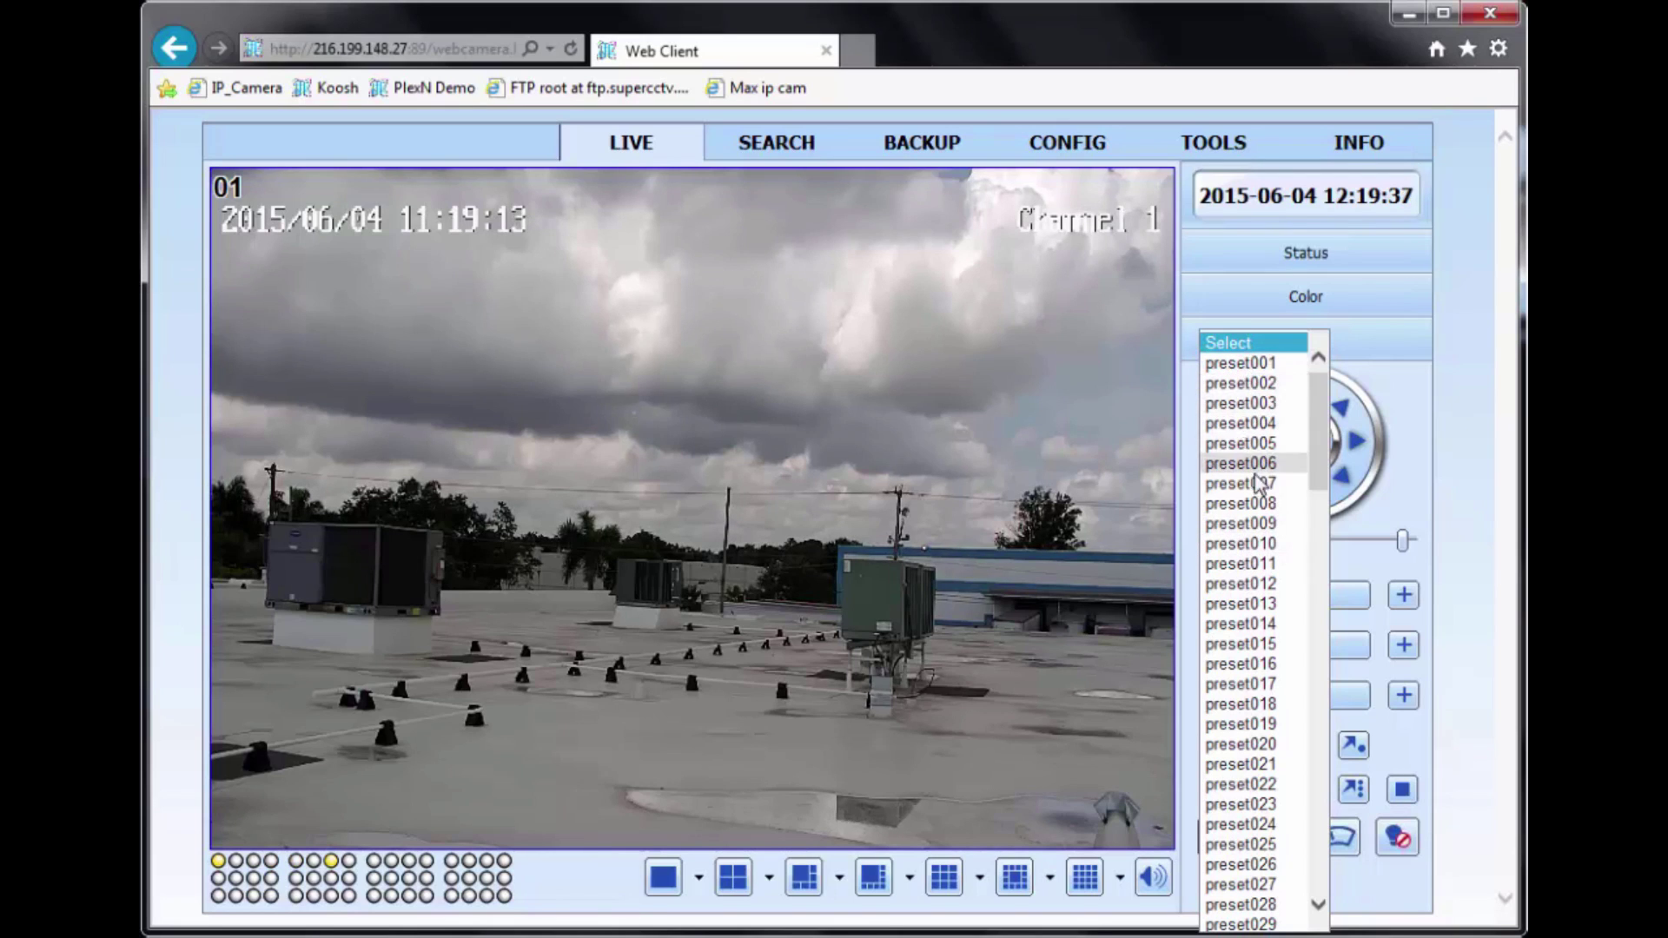
{"action": "left_click", "coordinate": [1241, 363]}
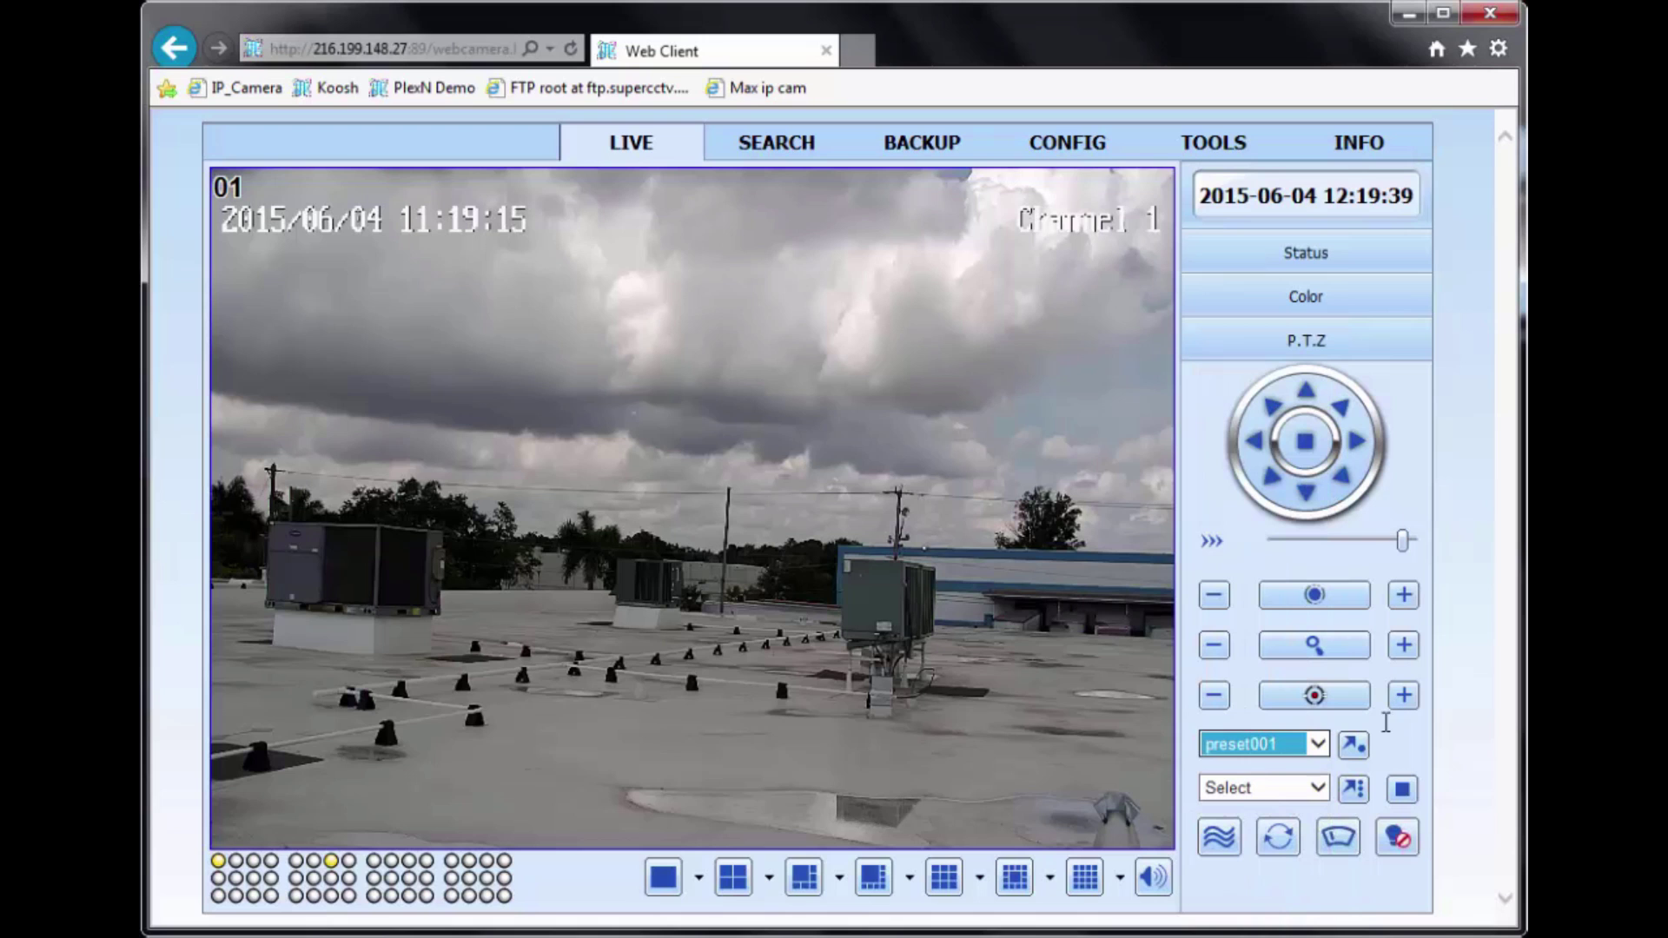
{"action": "left_click", "coordinate": [1360, 743]}
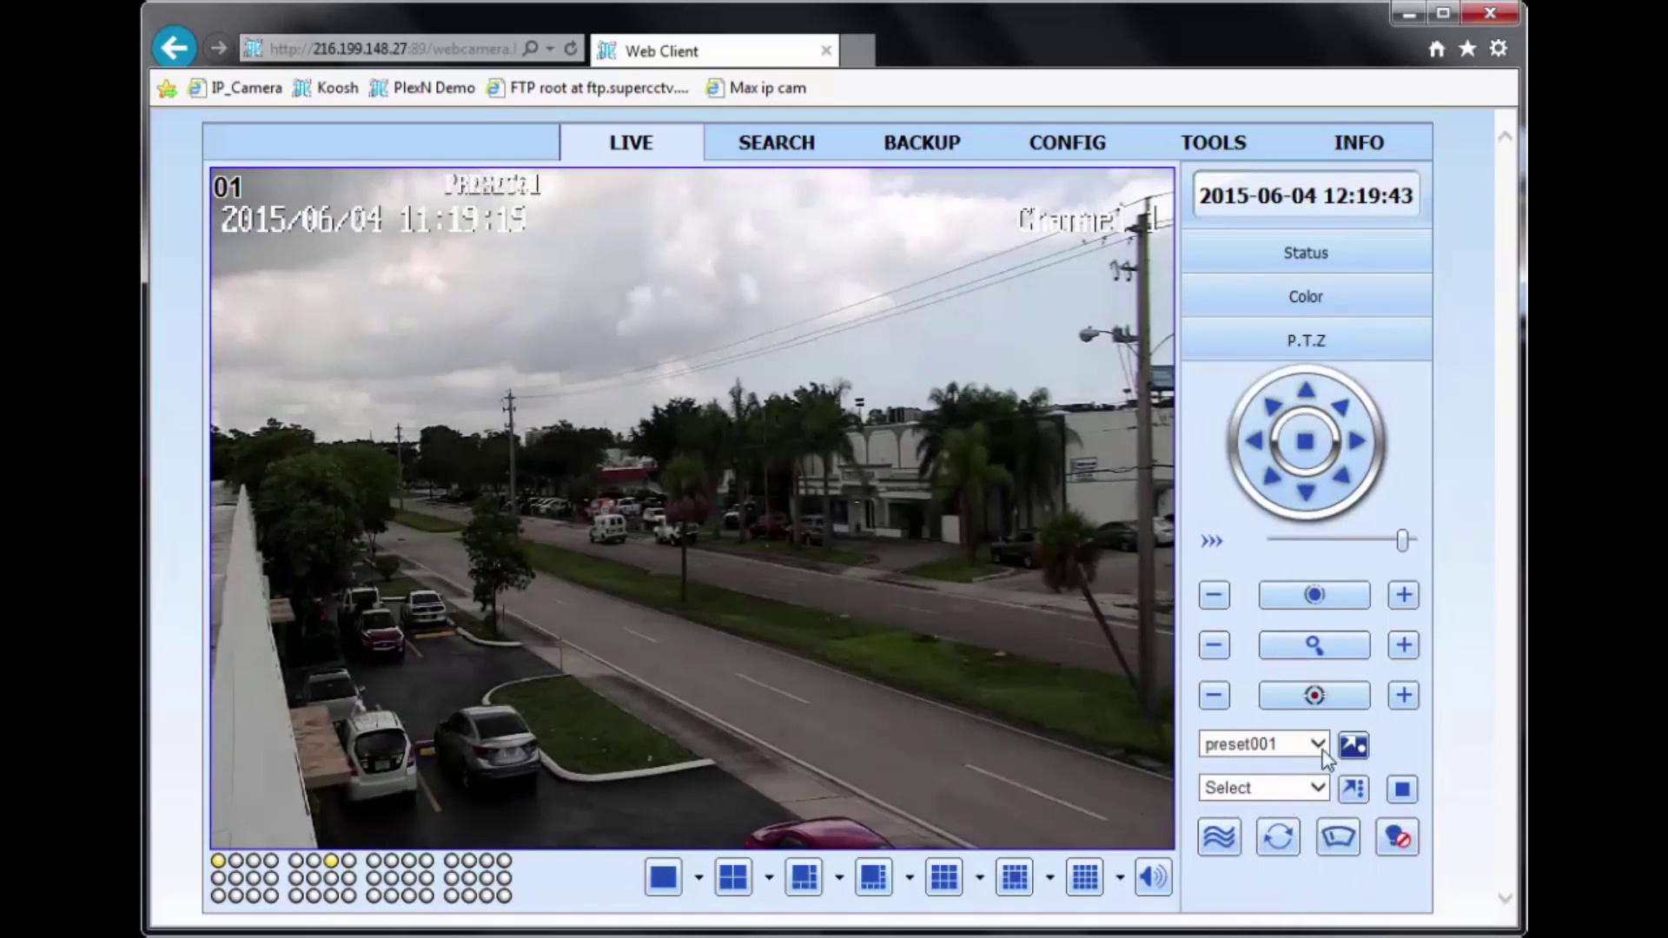
{"action": "left_click", "coordinate": [1303, 744]}
{"action": "left_click", "coordinate": [1251, 385]}
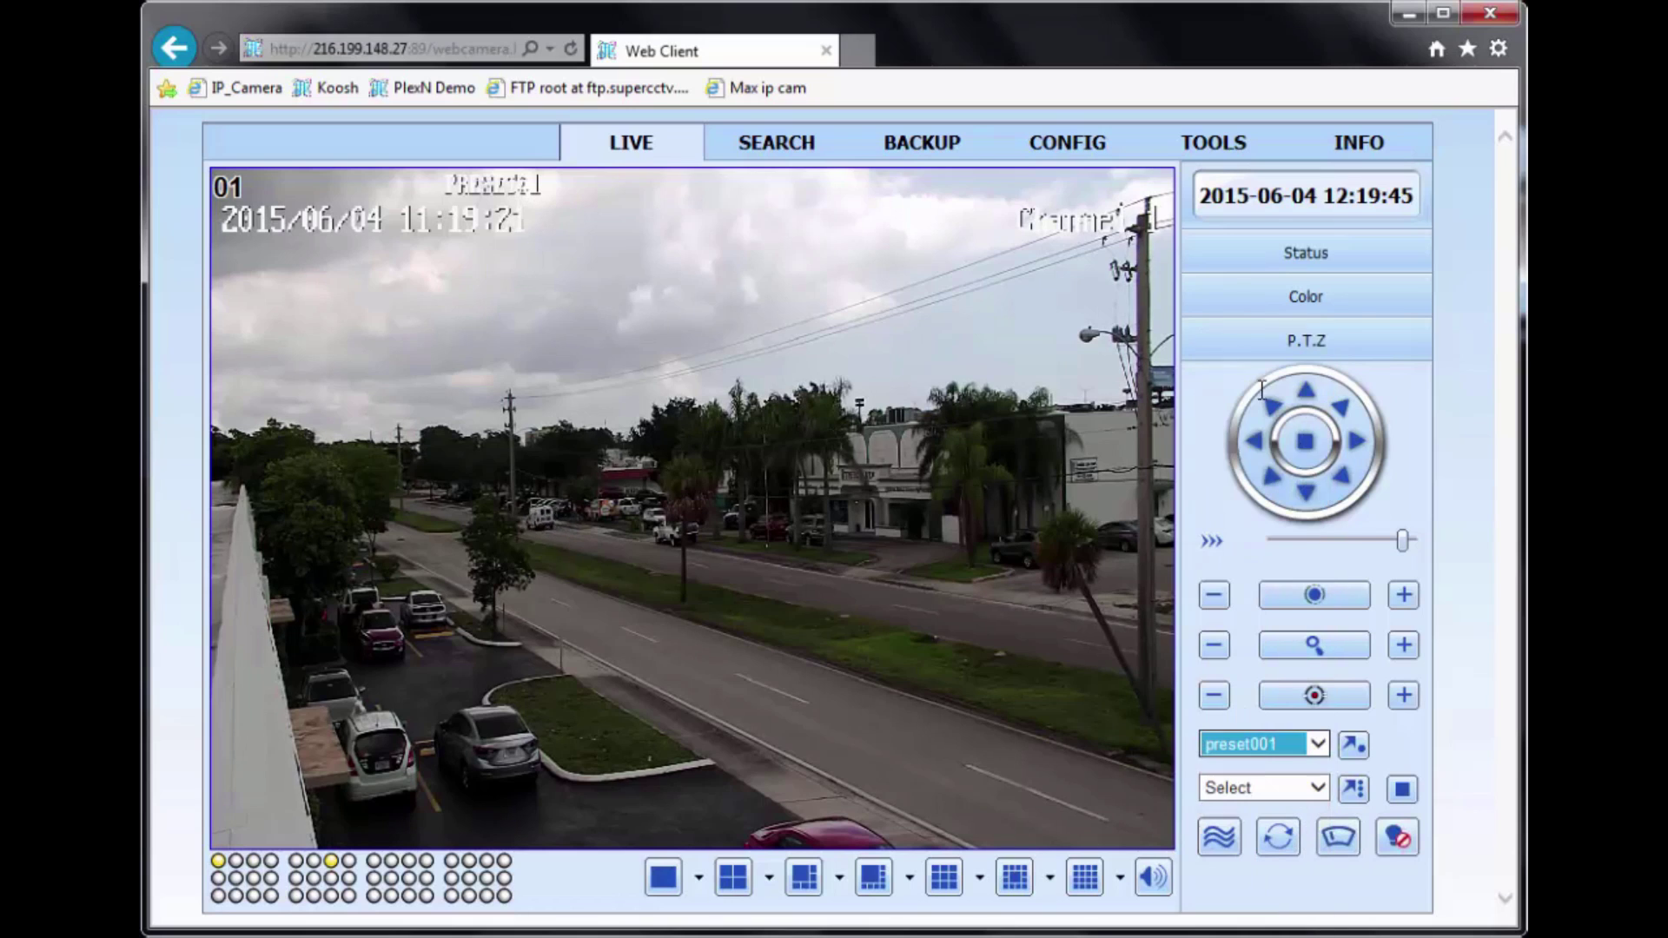
{"action": "left_click", "coordinate": [1356, 749]}
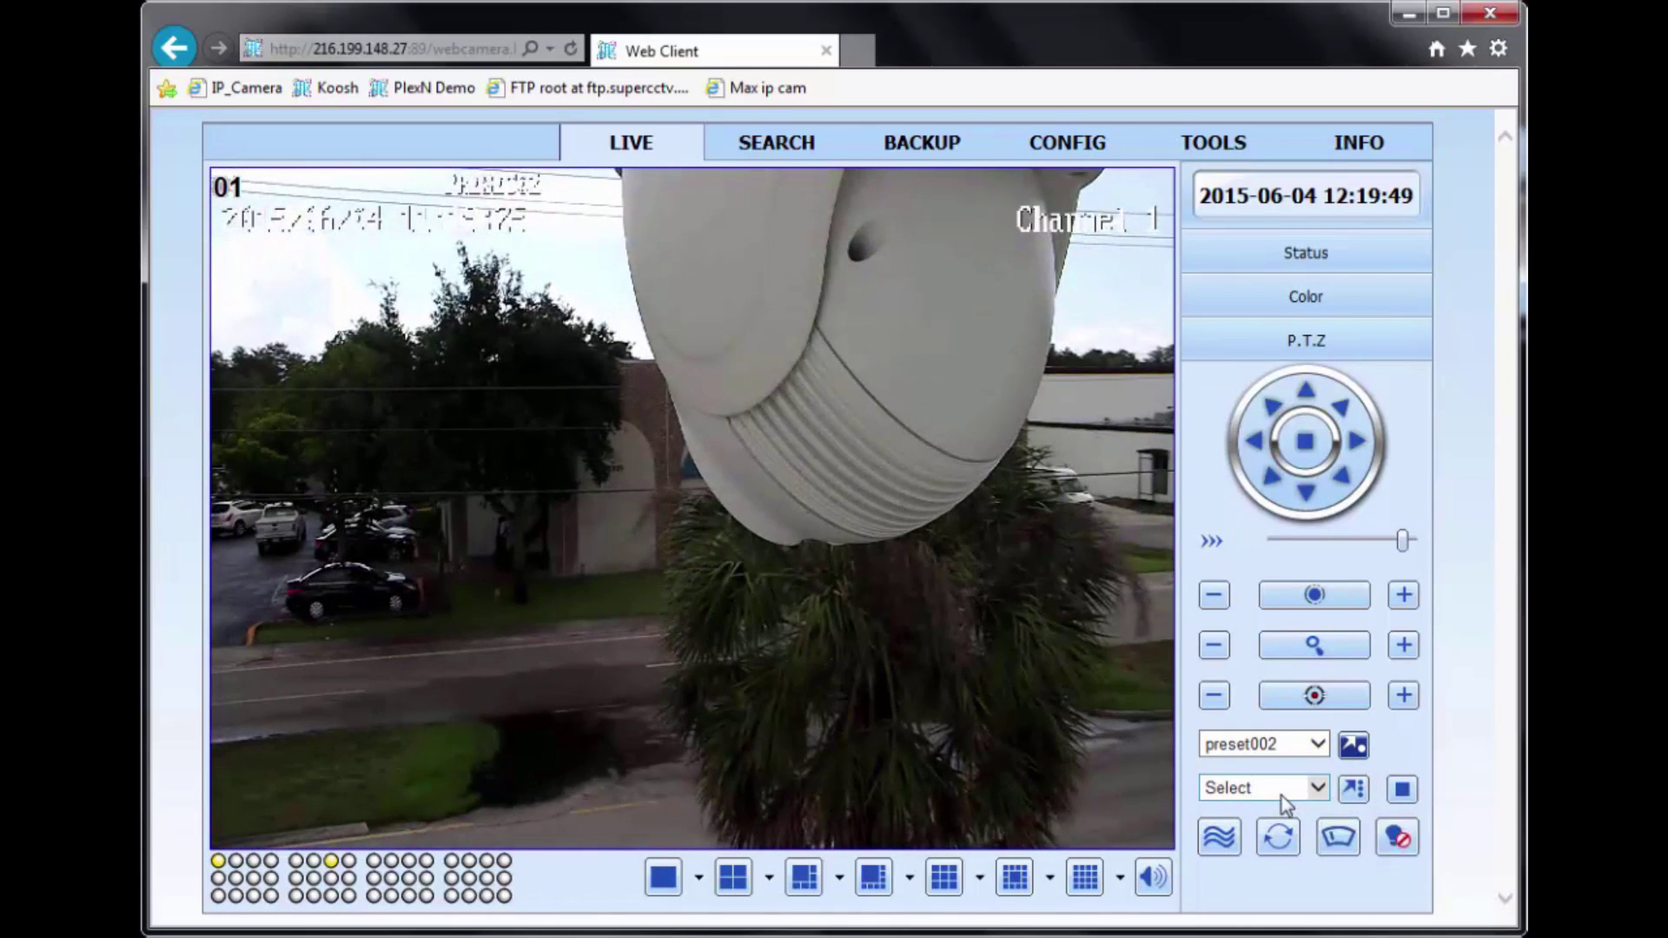
{"action": "left_click", "coordinate": [1281, 792]}
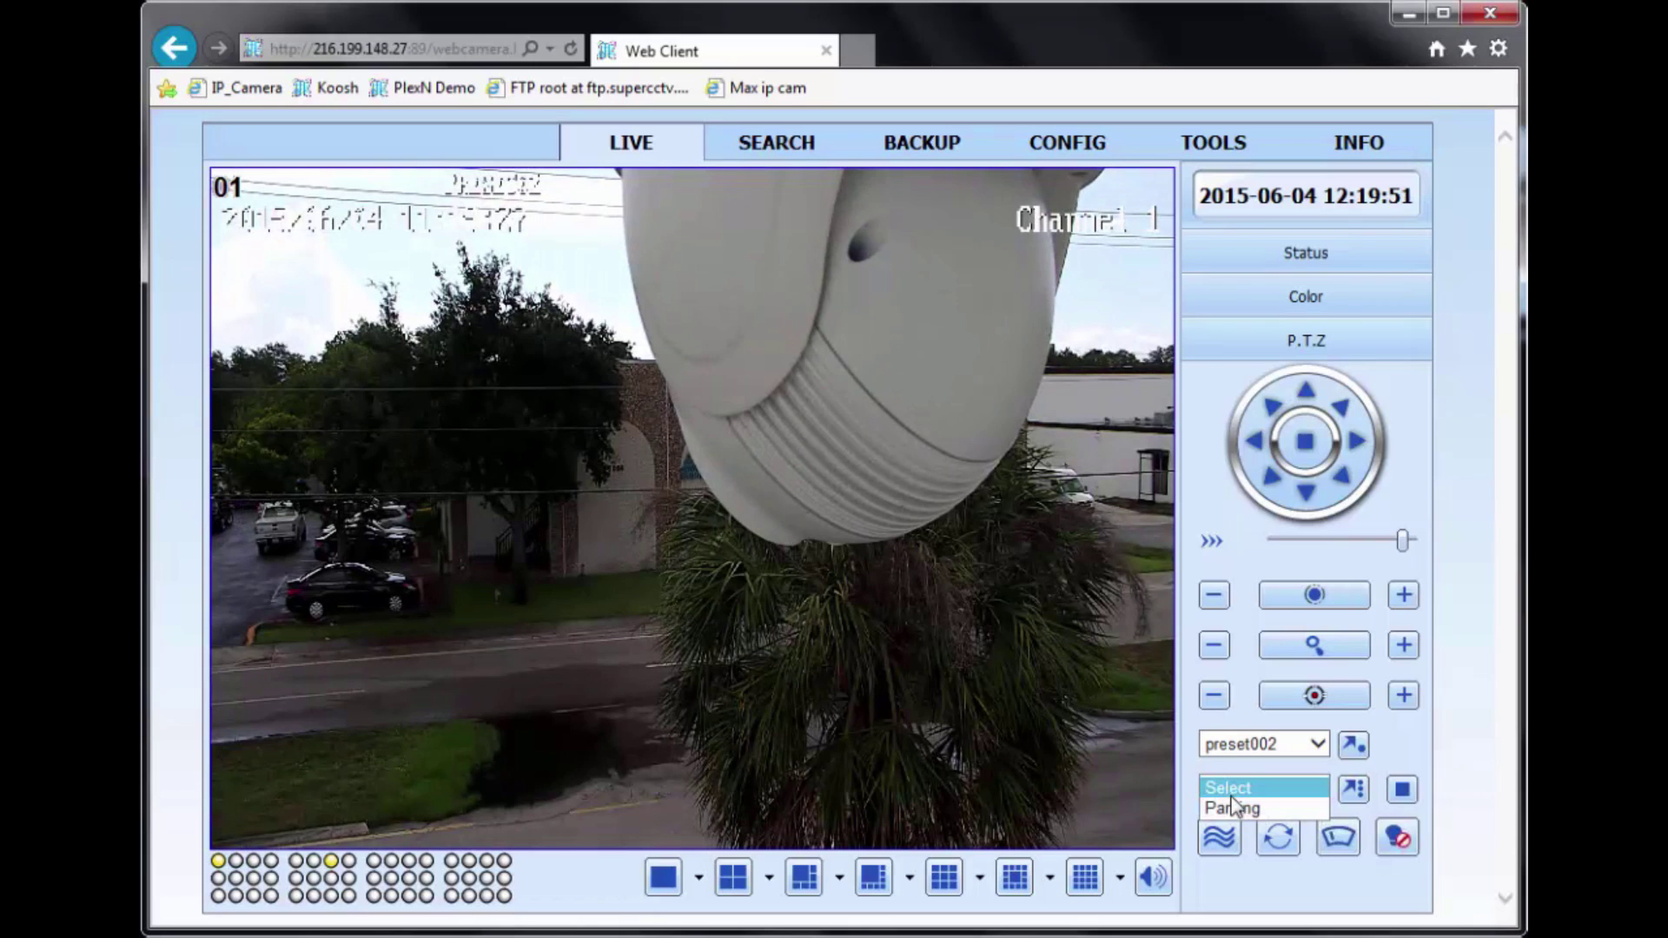
{"action": "left_click", "coordinate": [1258, 785]}
{"action": "left_click", "coordinate": [1257, 786]}
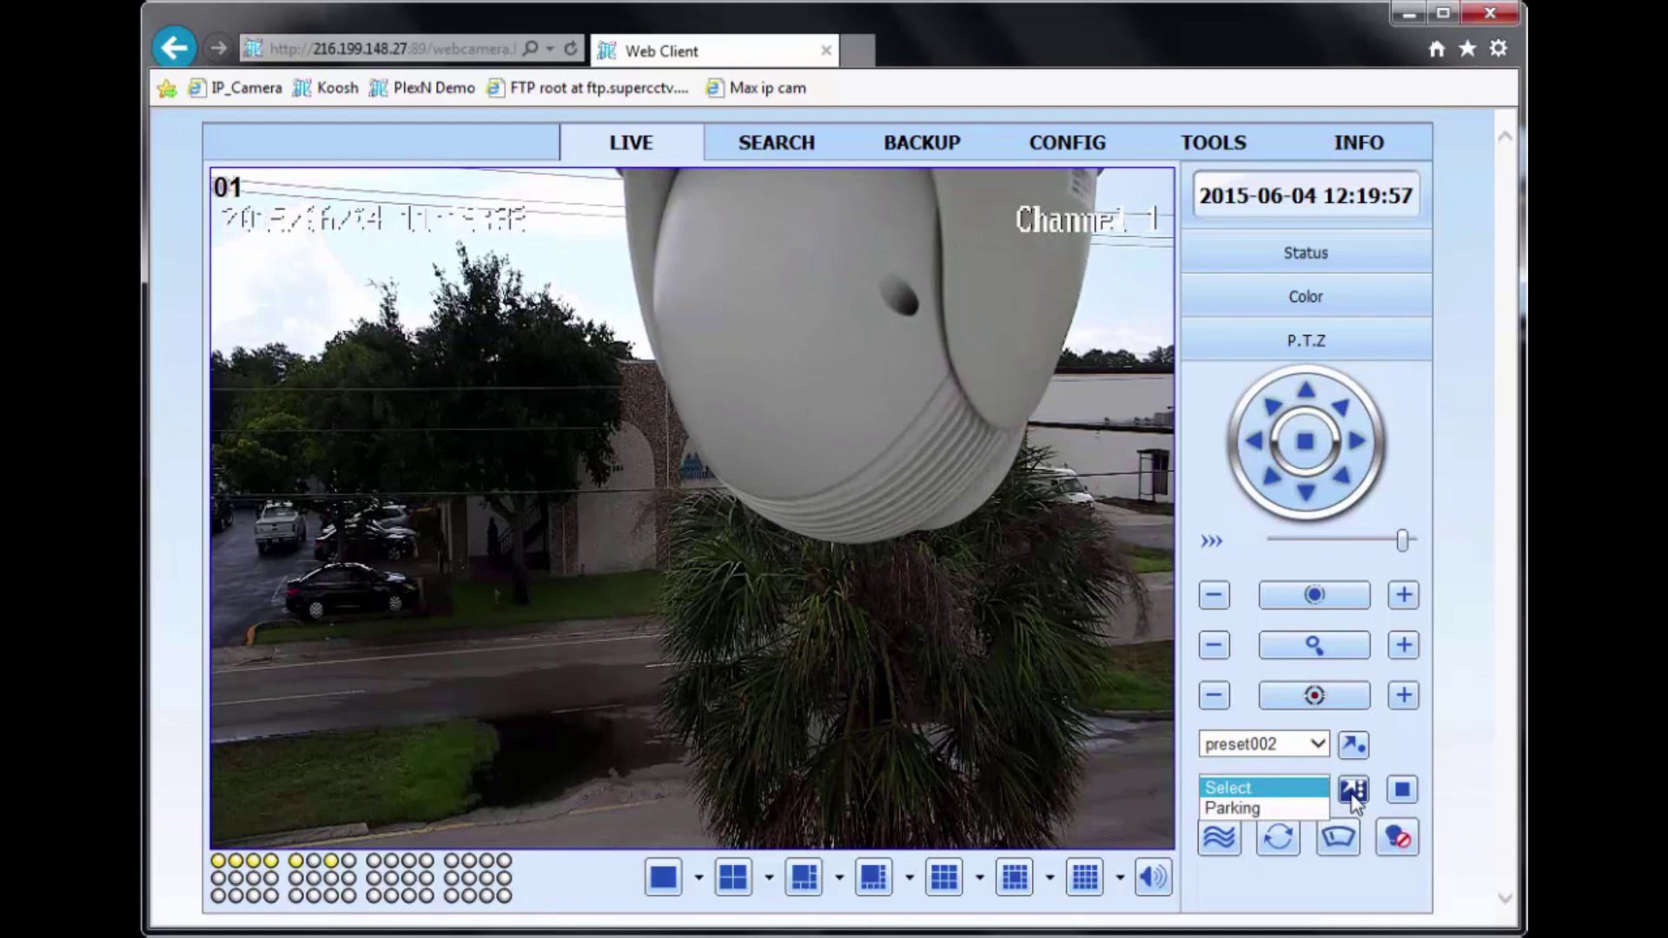
{"action": "left_click", "coordinate": [1442, 747]}
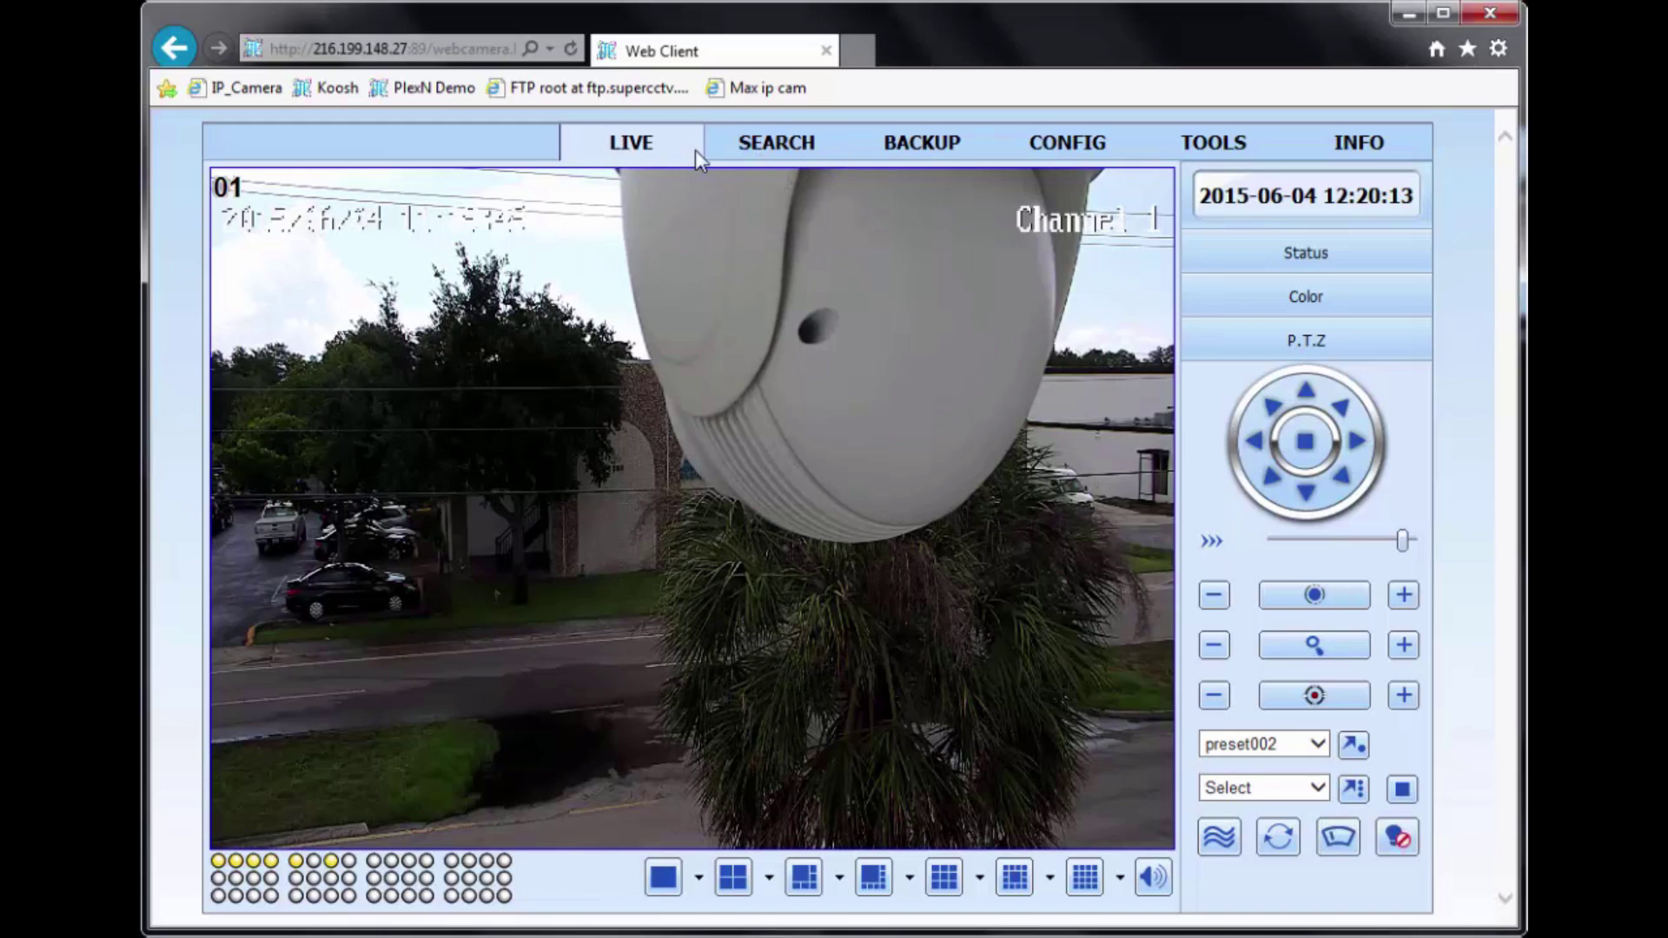
Search the recorded footage for 2 June 2015
{"action": "left_click", "coordinate": [764, 151]}
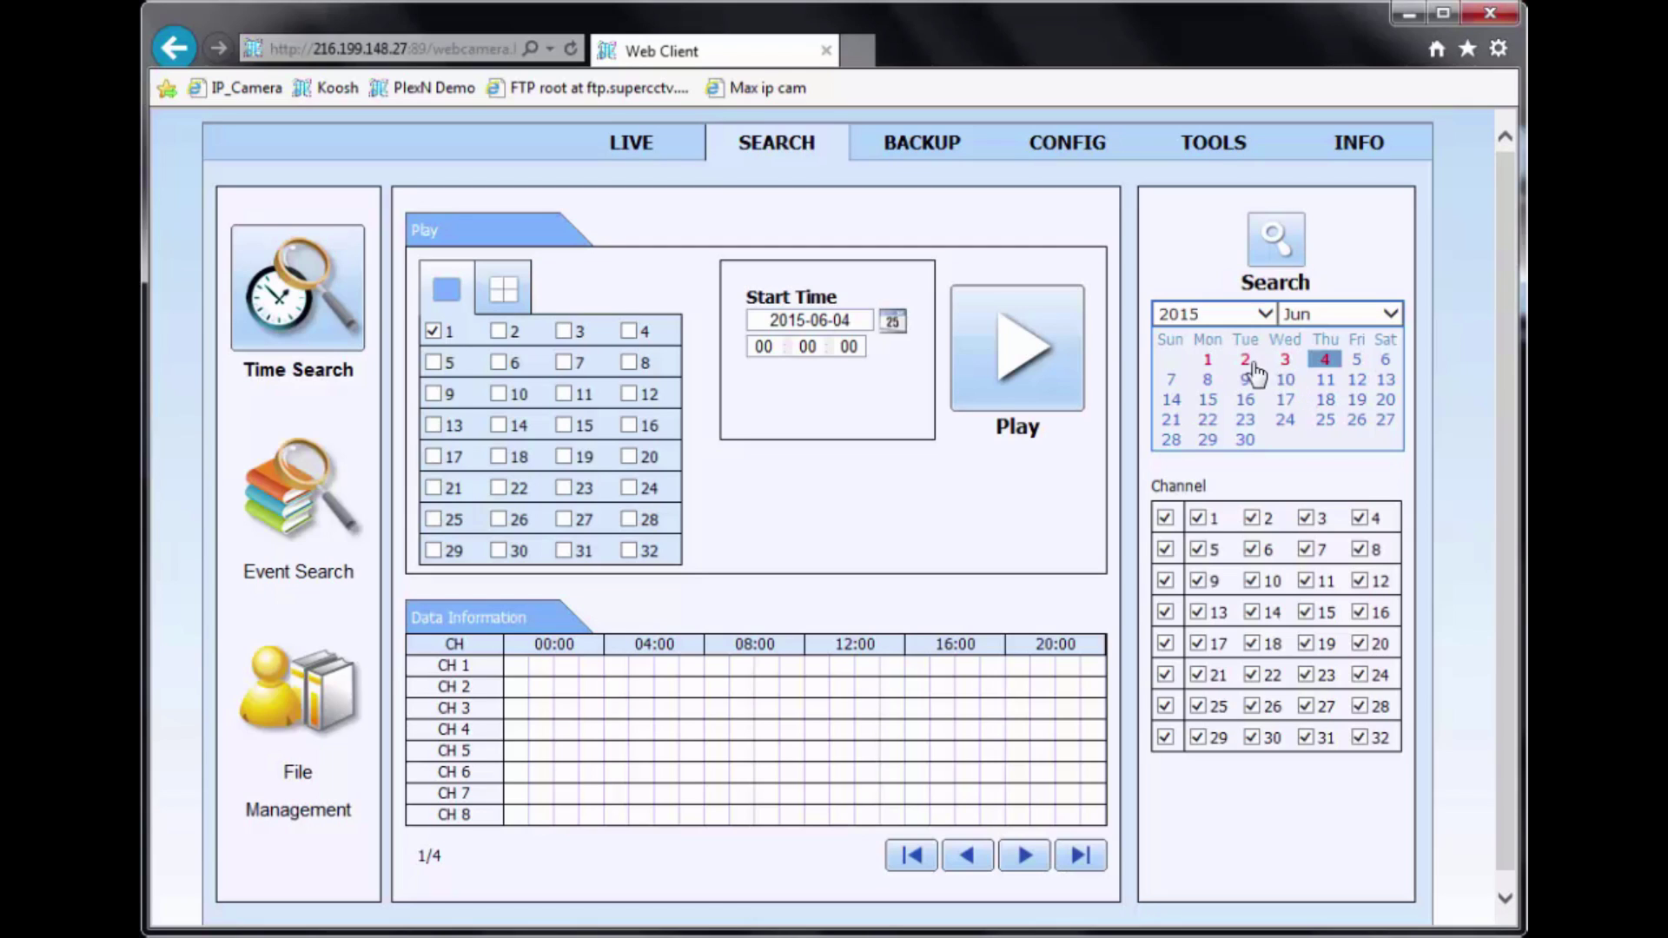
{"action": "left_click", "coordinate": [1245, 361]}
{"action": "left_click", "coordinate": [1270, 251]}
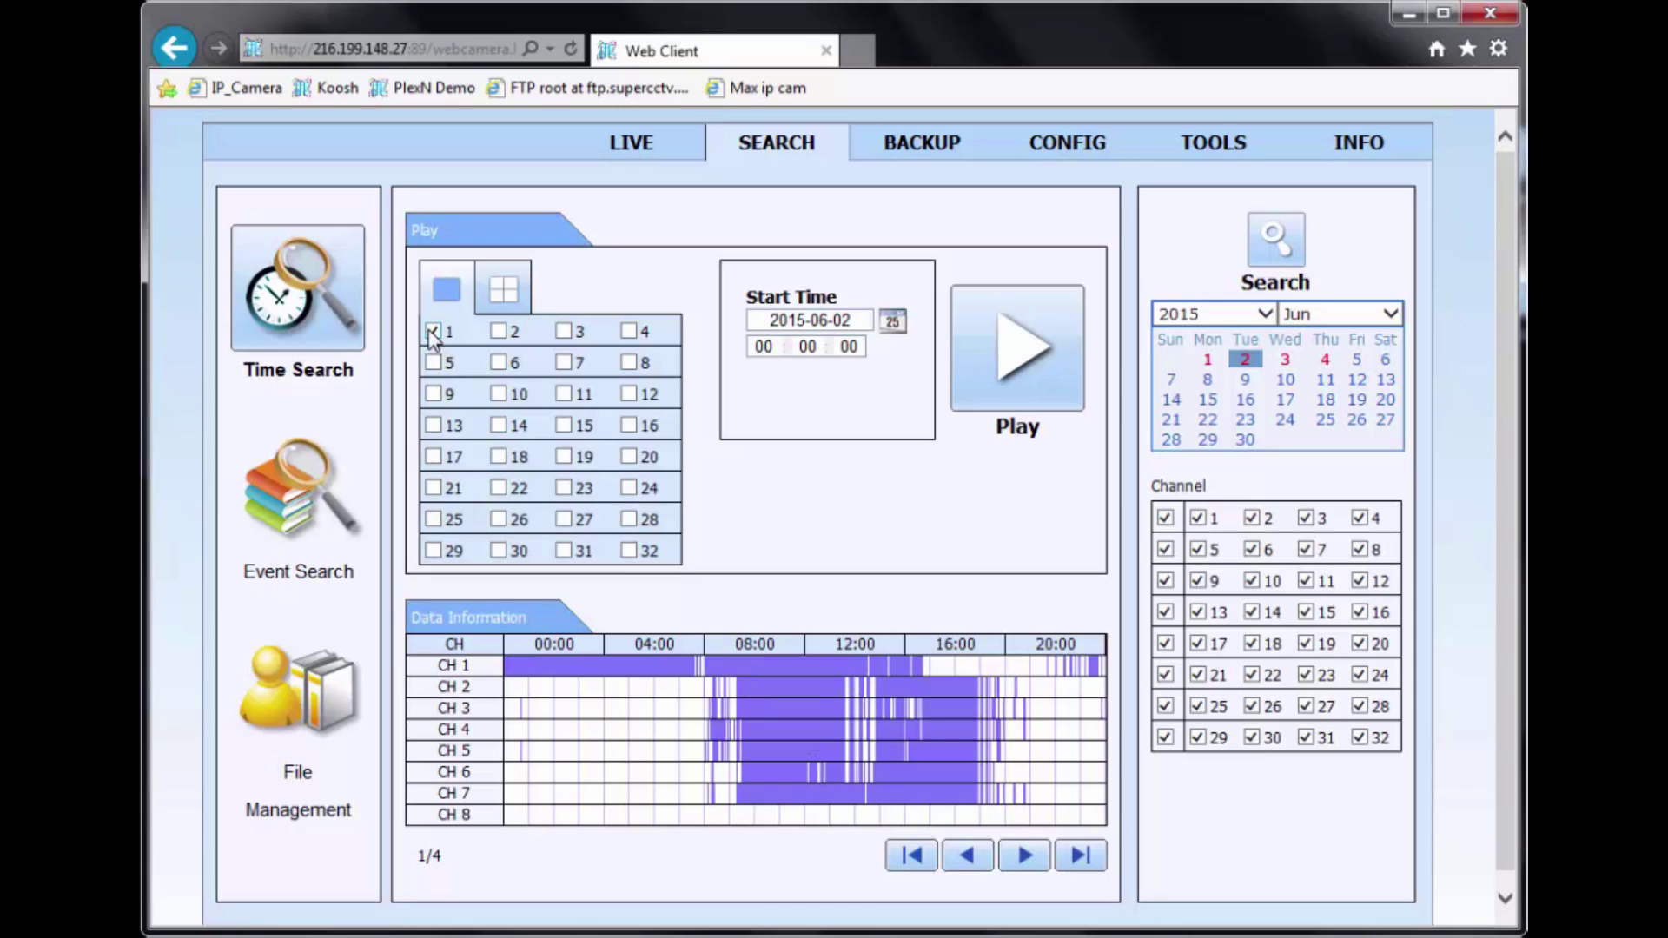
Set the start hour to 12 and play channel 1 from 12:00:00
{"action": "left_click", "coordinate": [776, 347]}
{"action": "type", "text": "12"}
{"action": "left_click", "coordinate": [1012, 363]}
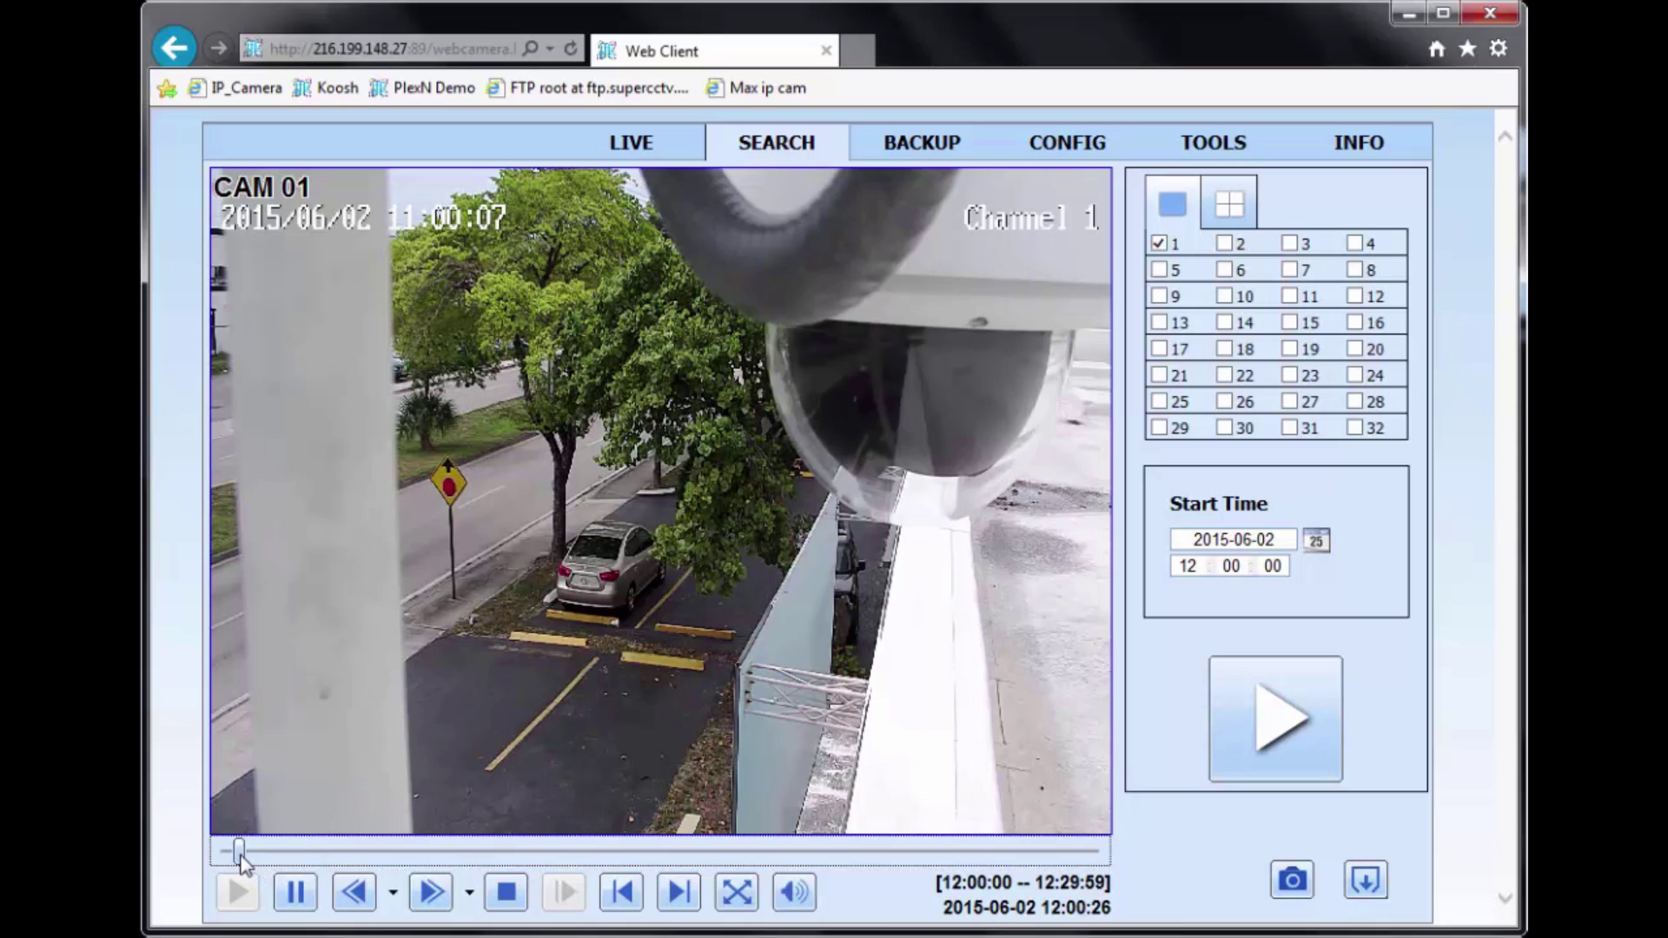
Drag channel 1's playback ahead to about 12:05, then on to around 12:25
{"action": "left_click_drag", "start_coordinate": [241, 853], "coordinate": [375, 862]}
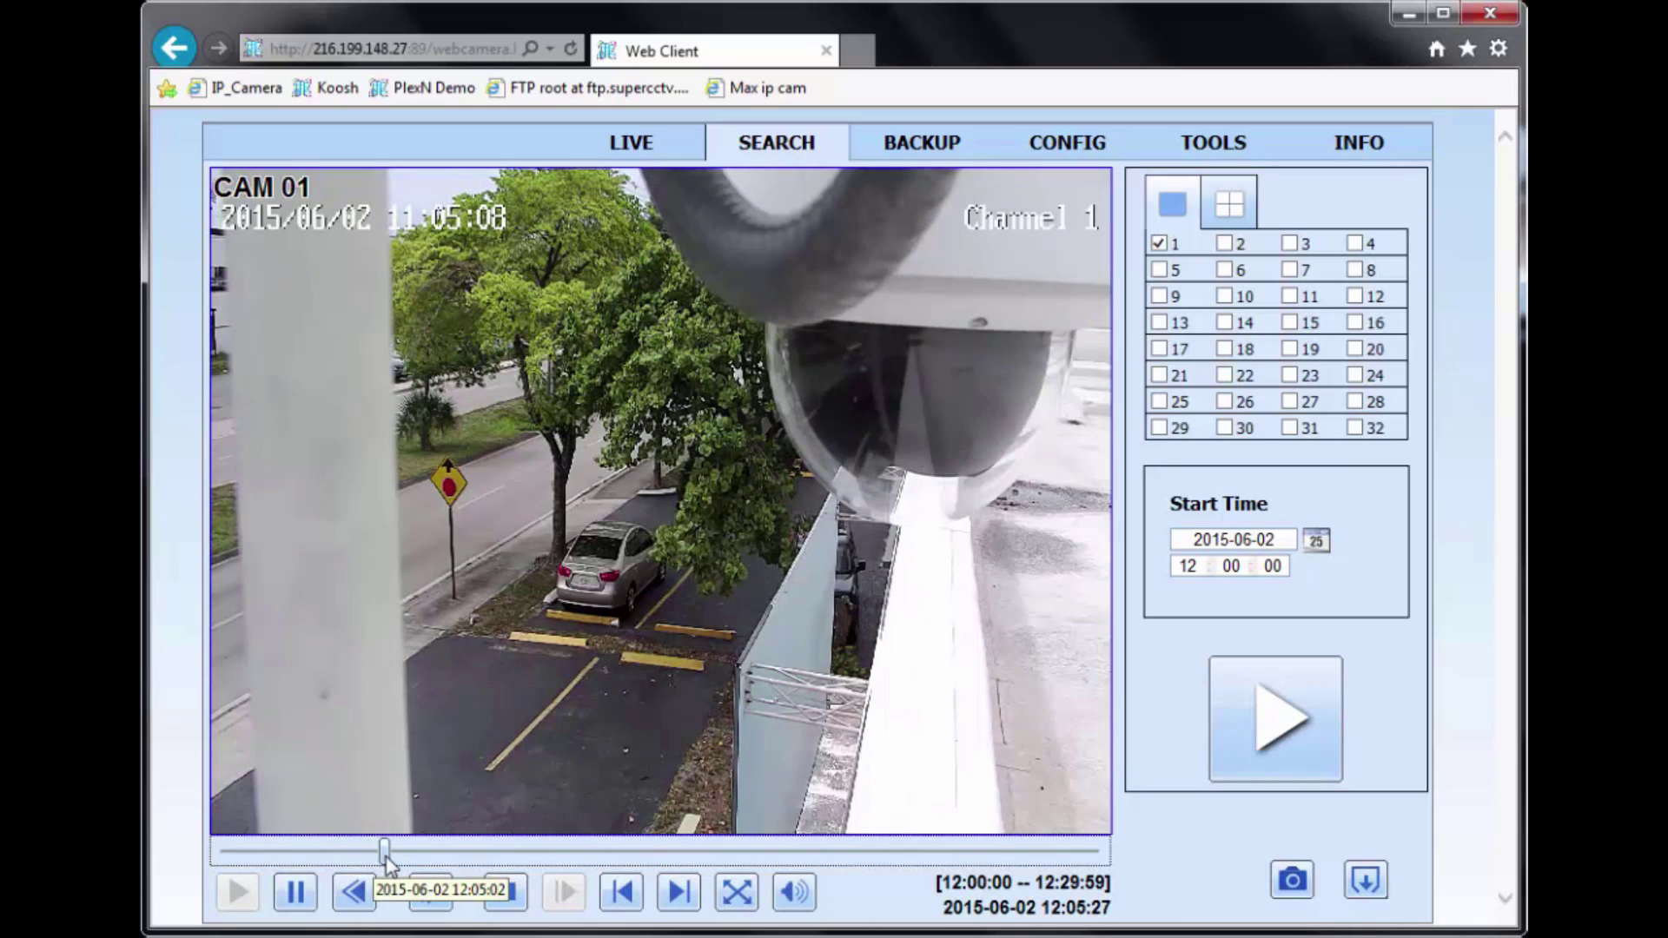
{"action": "left_click_drag", "start_coordinate": [387, 855], "coordinate": [988, 858]}
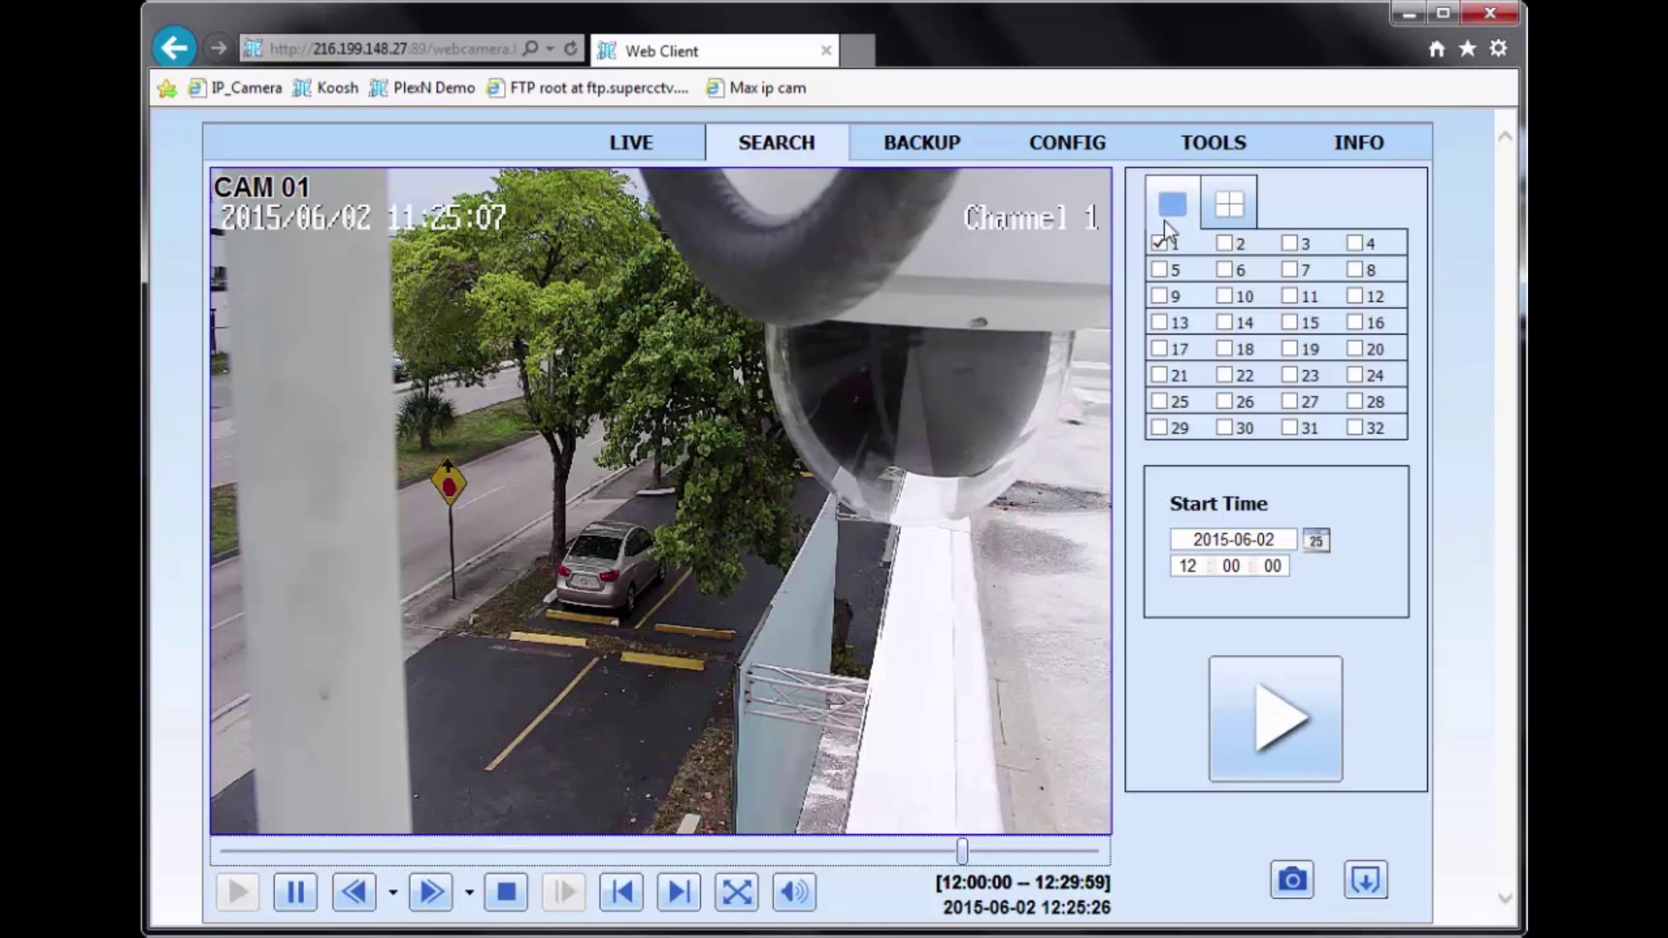
Switch to four-channel selection with channels 1–4 checked and play them together
{"action": "left_click", "coordinate": [1223, 213]}
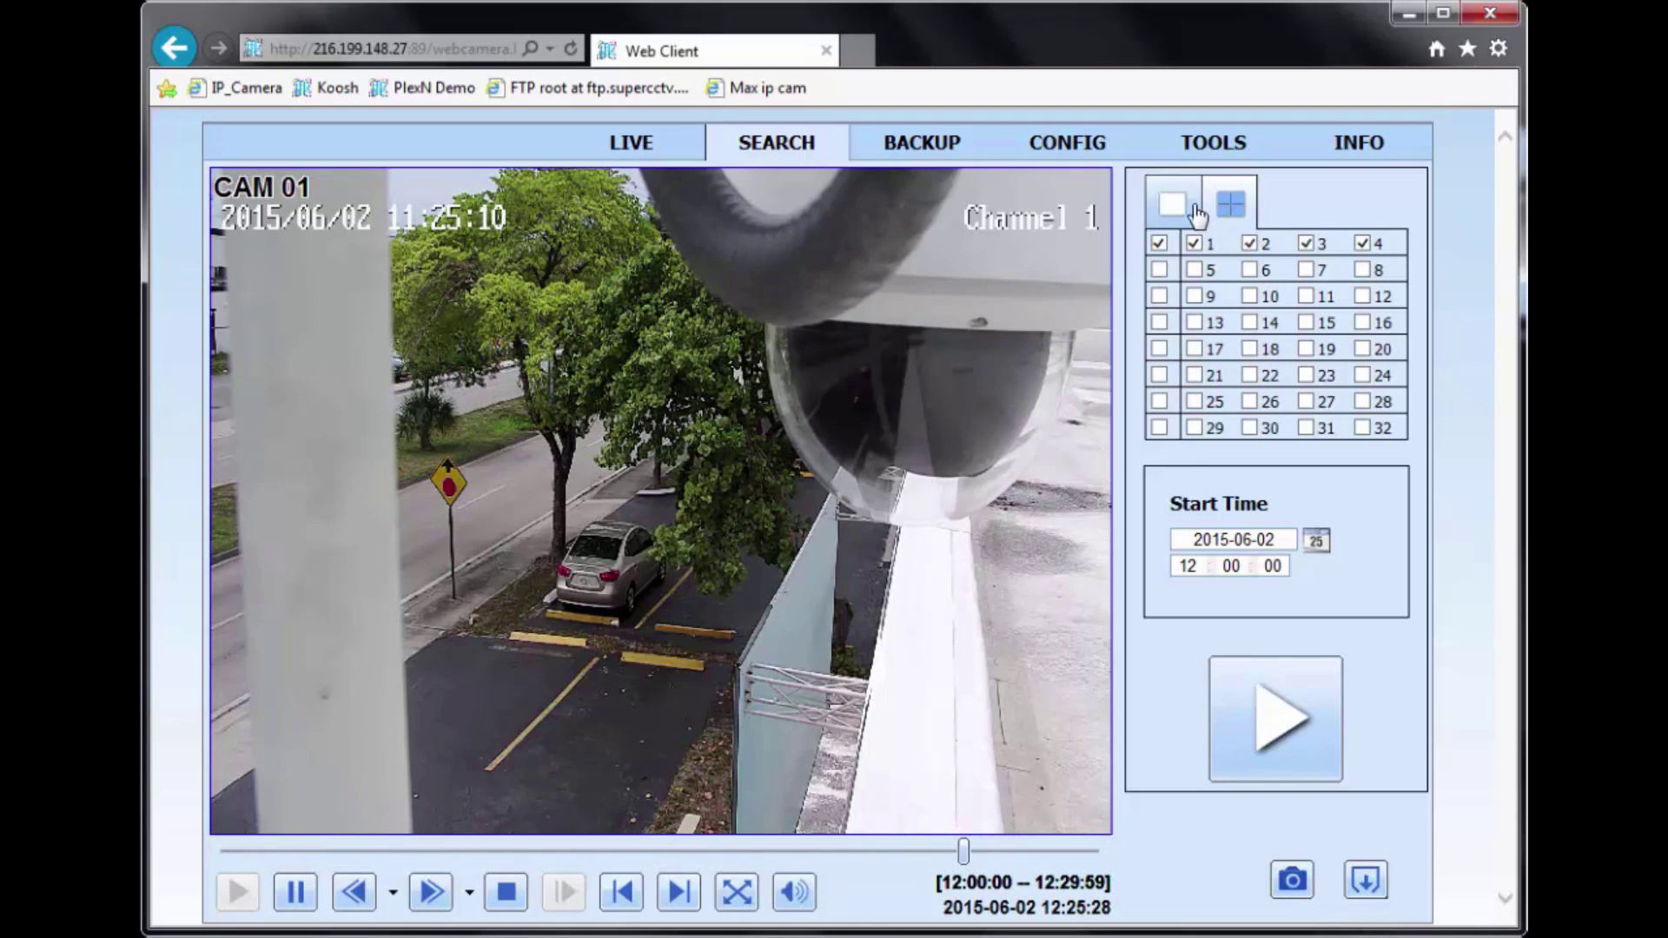
{"action": "left_click", "coordinate": [1172, 205]}
{"action": "left_click", "coordinate": [1225, 205]}
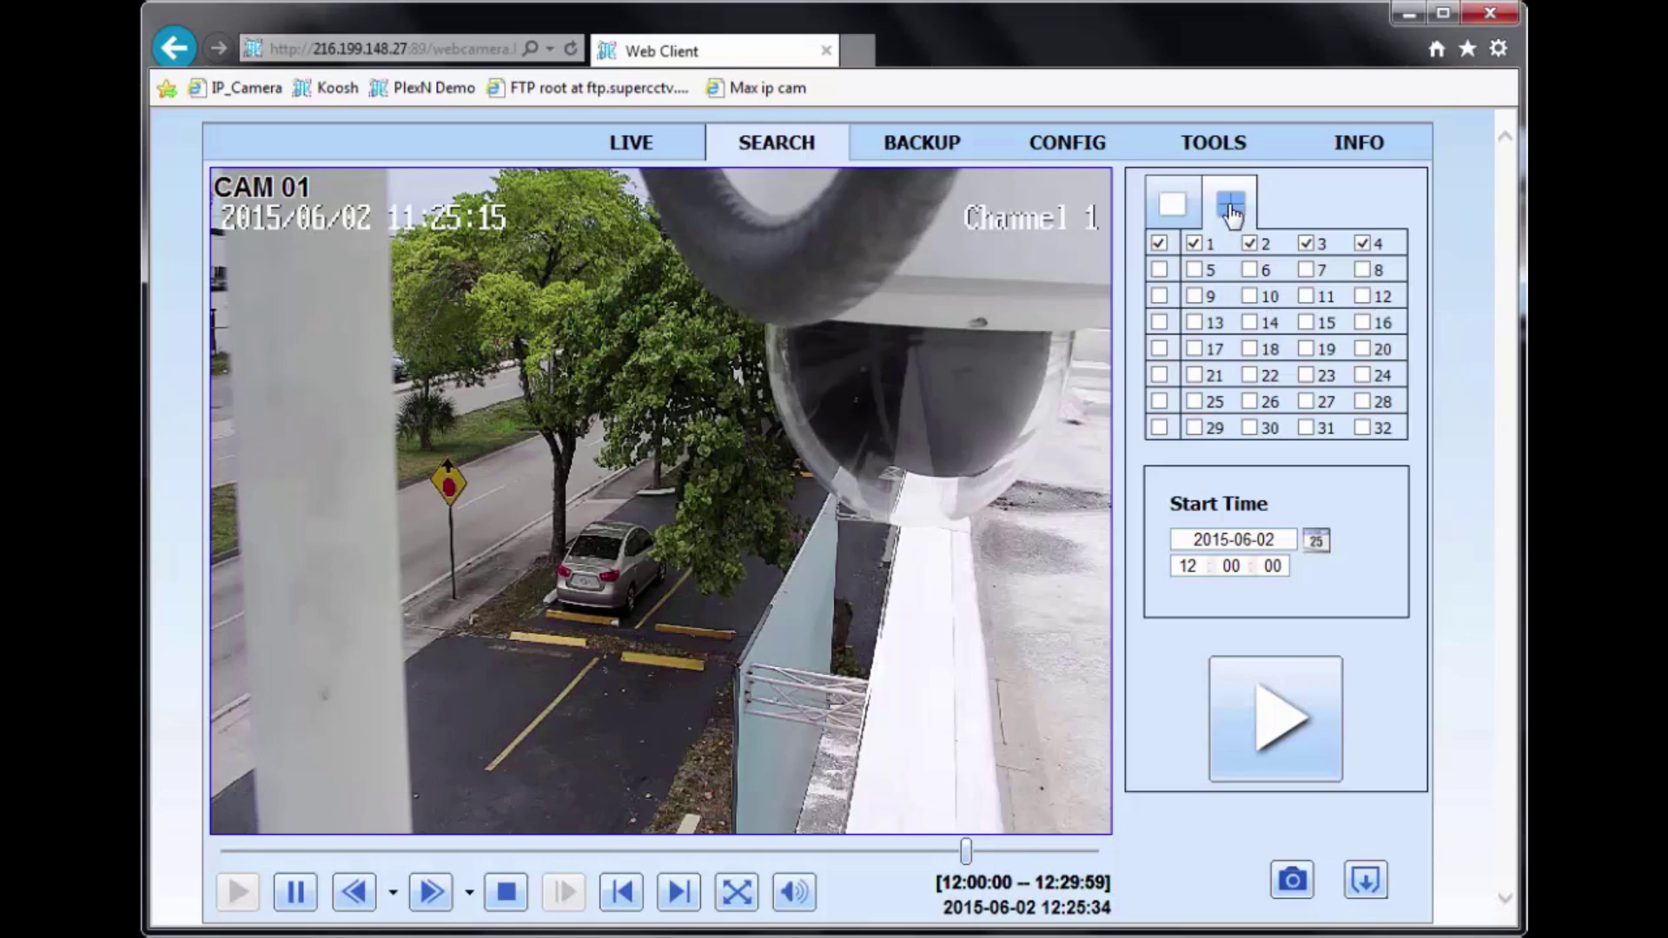
{"action": "left_click", "coordinate": [1160, 269]}
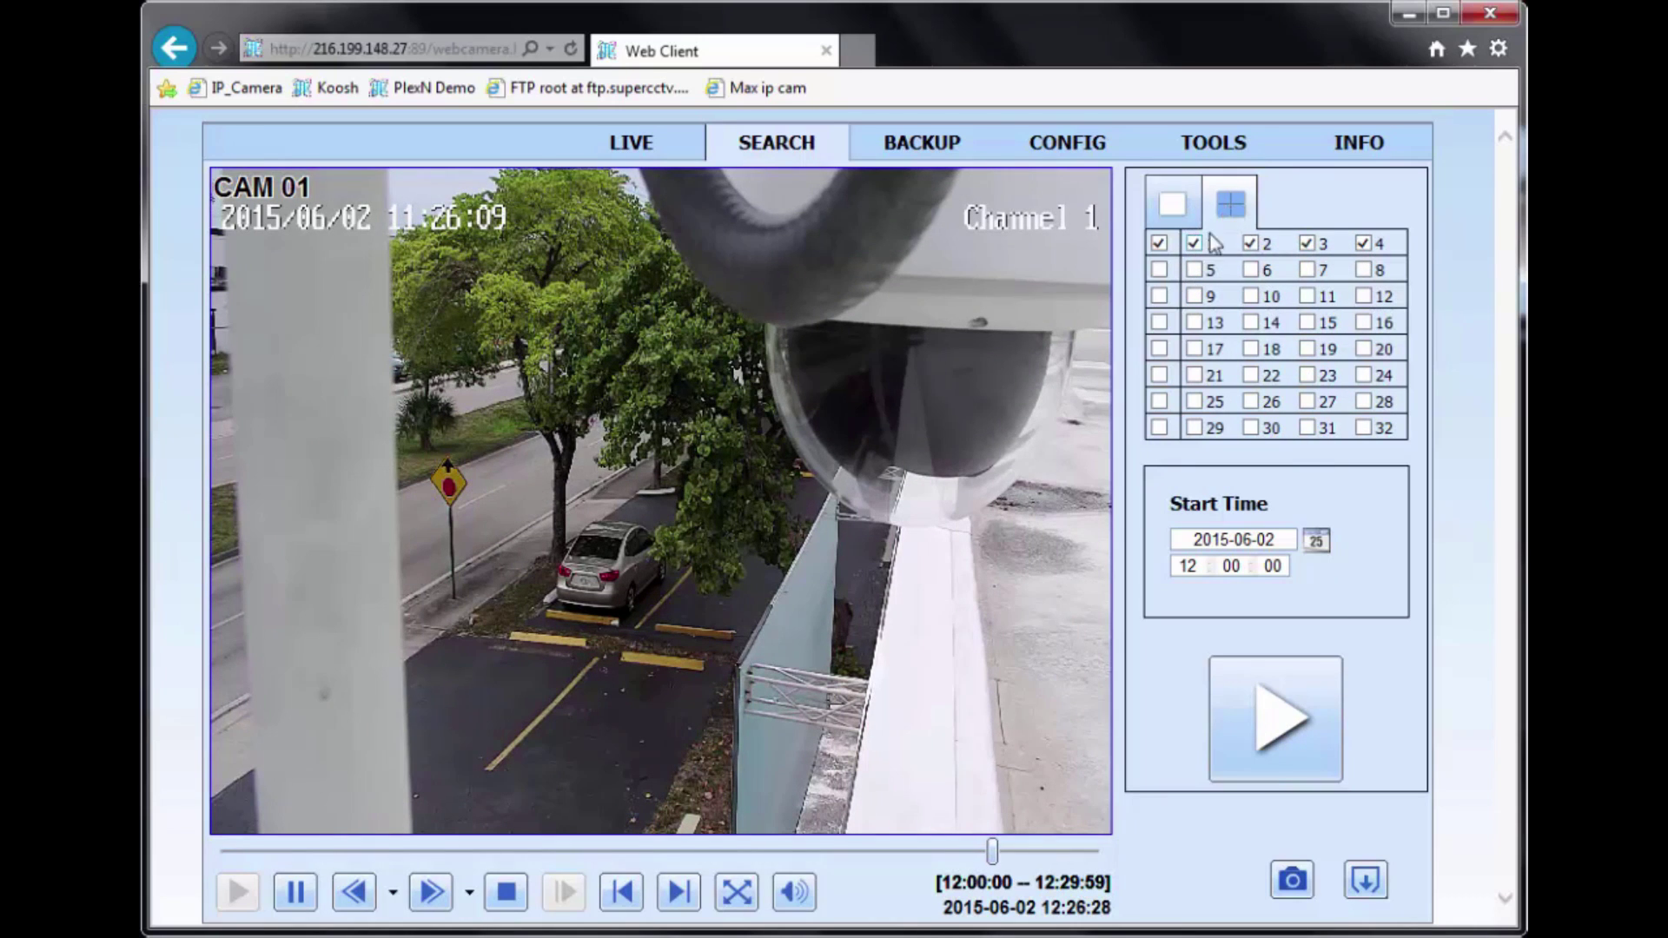
{"action": "left_click", "coordinate": [1283, 723]}
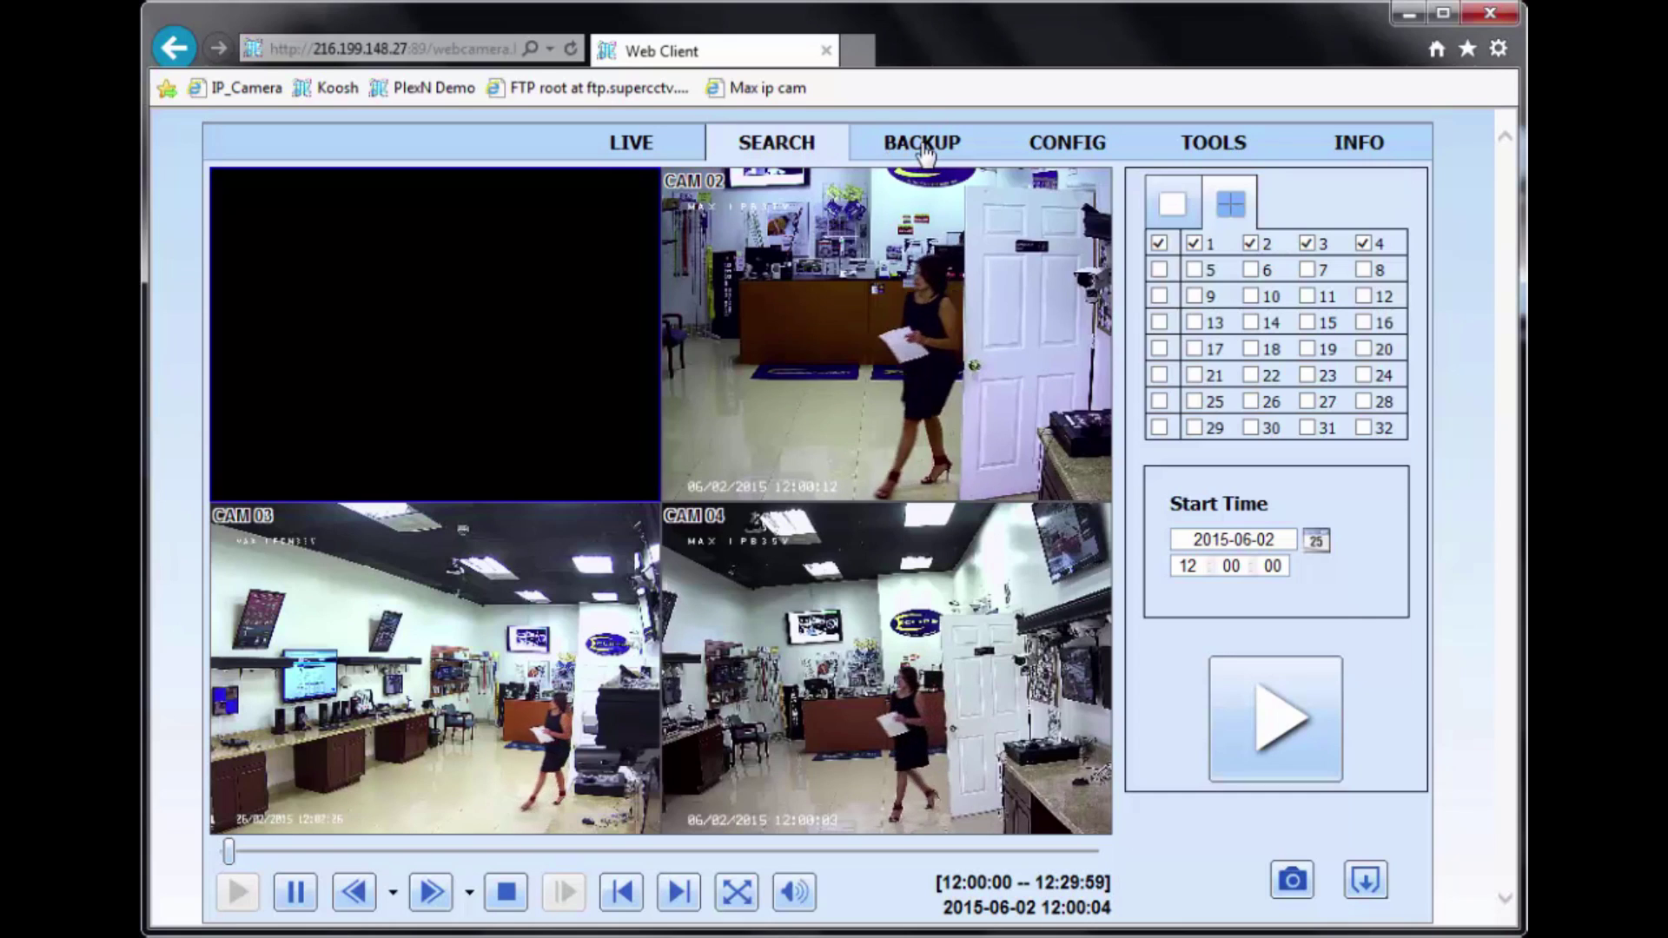
On the Backup page, search 2015-06-04 recordings, filling the Data List with 40 pages
{"action": "left_click", "coordinate": [925, 154]}
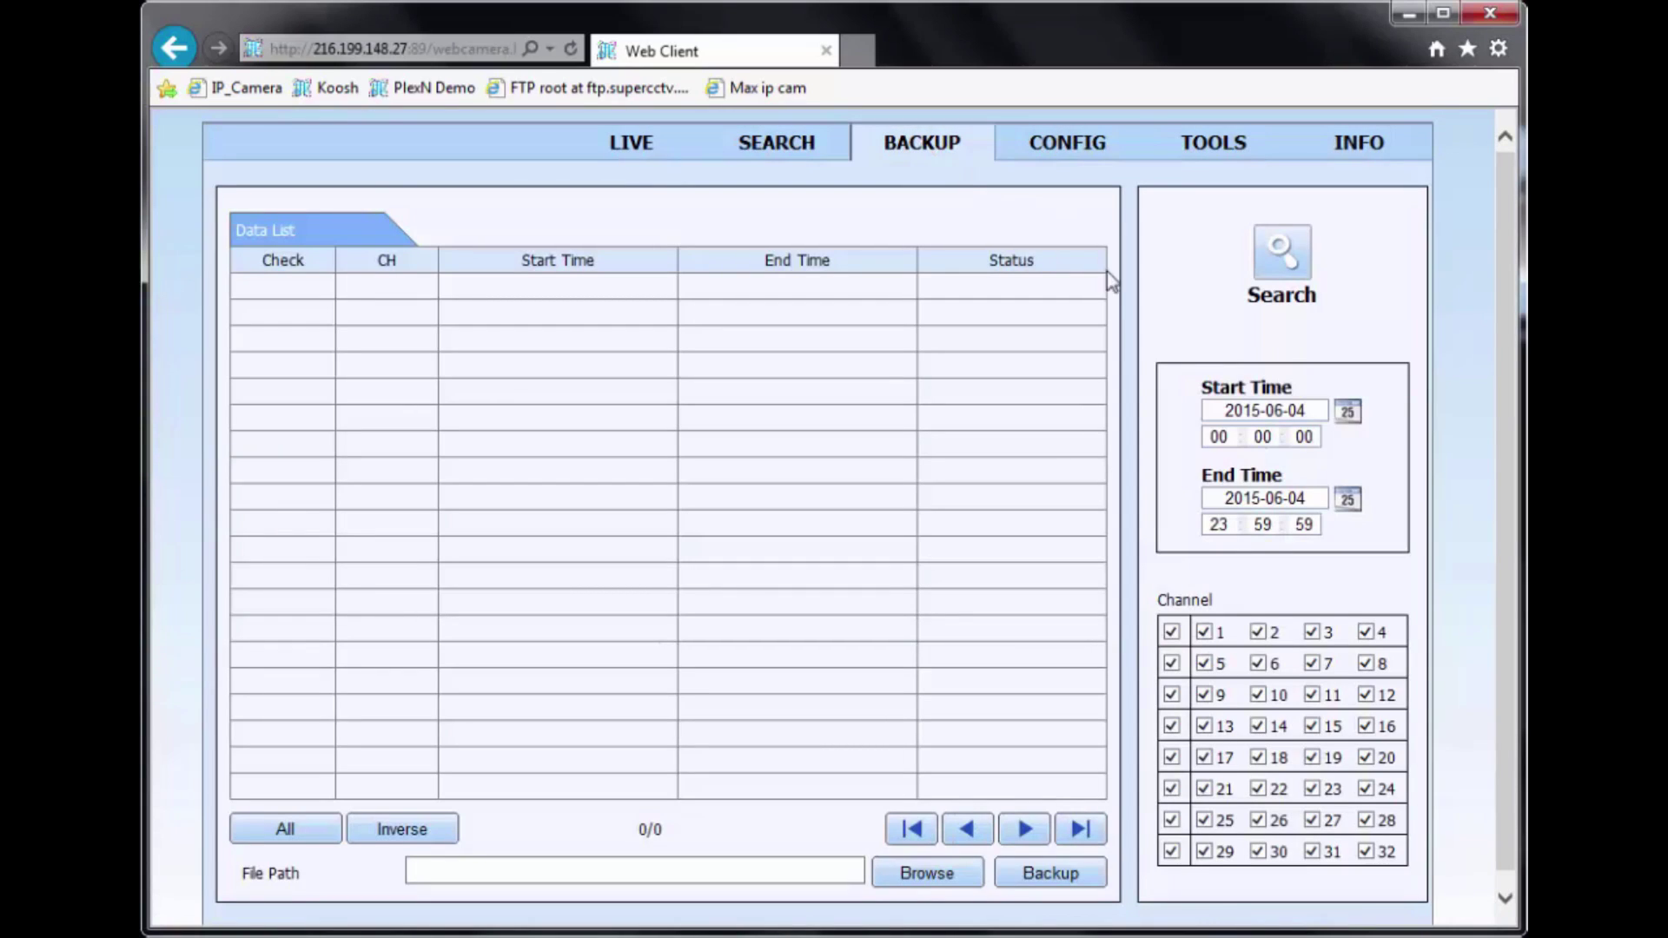
{"action": "left_click", "coordinate": [1281, 256]}
{"action": "left_click", "coordinate": [1290, 276]}
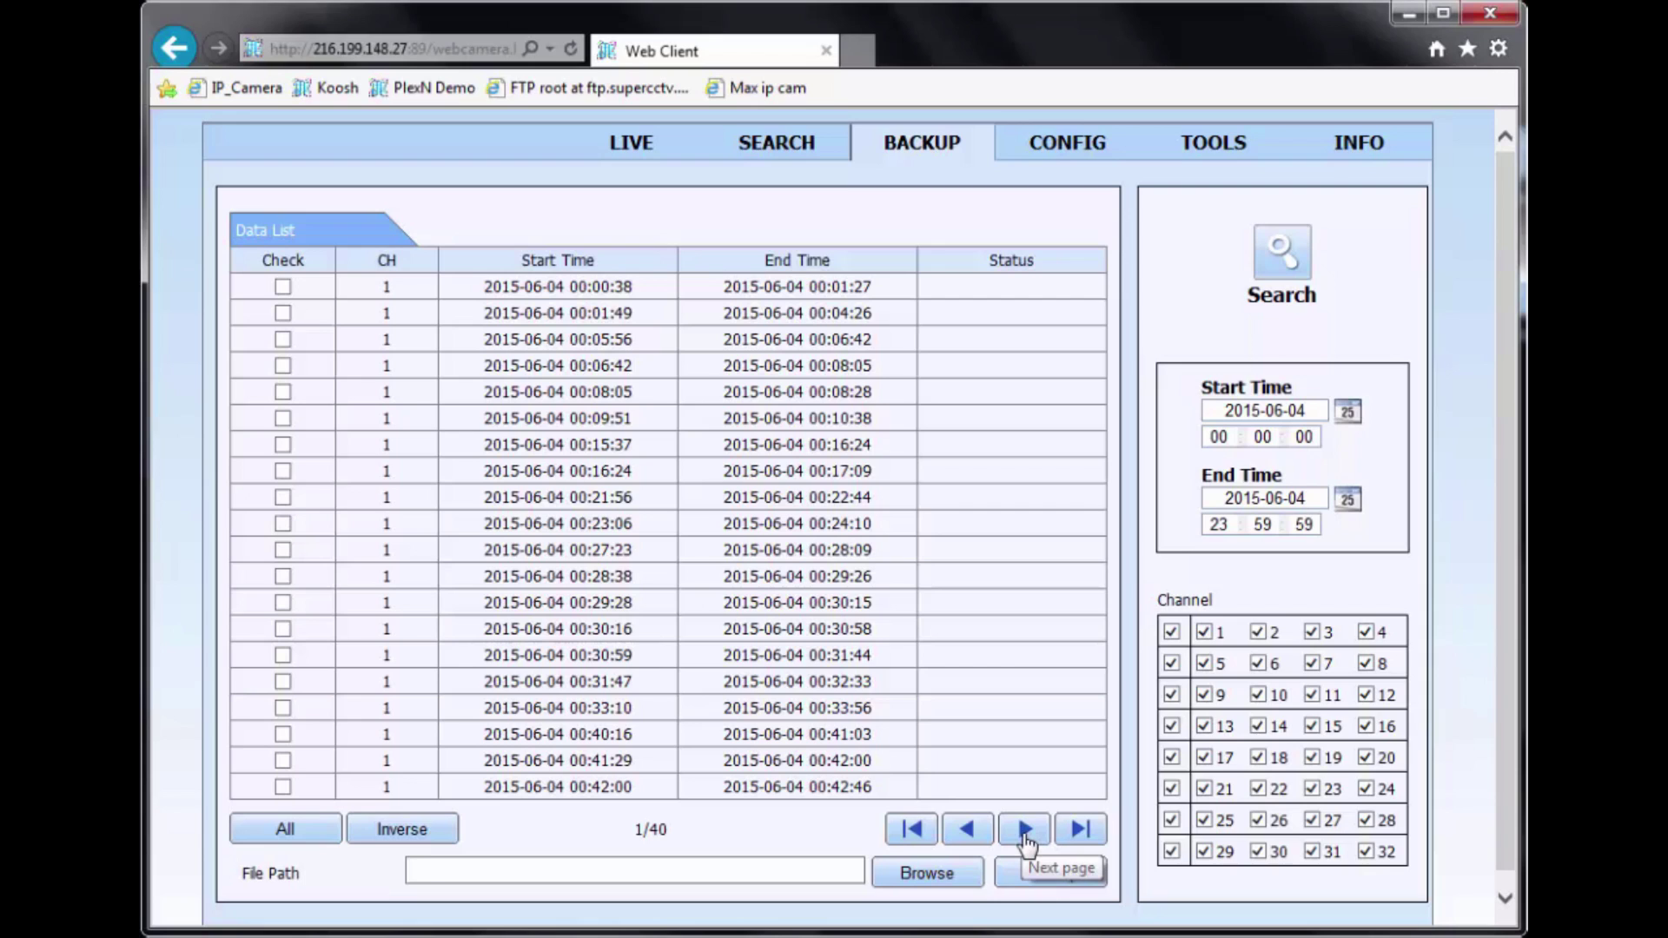
Advance the backup Data List to page 18/40, showing channel 2 clips from 10:55:14 to 12:09:59
{"action": "left_click", "coordinate": [1026, 829]}
{"action": "left_click", "coordinate": [1026, 829]}
{"action": "left_click", "coordinate": [1026, 830]}
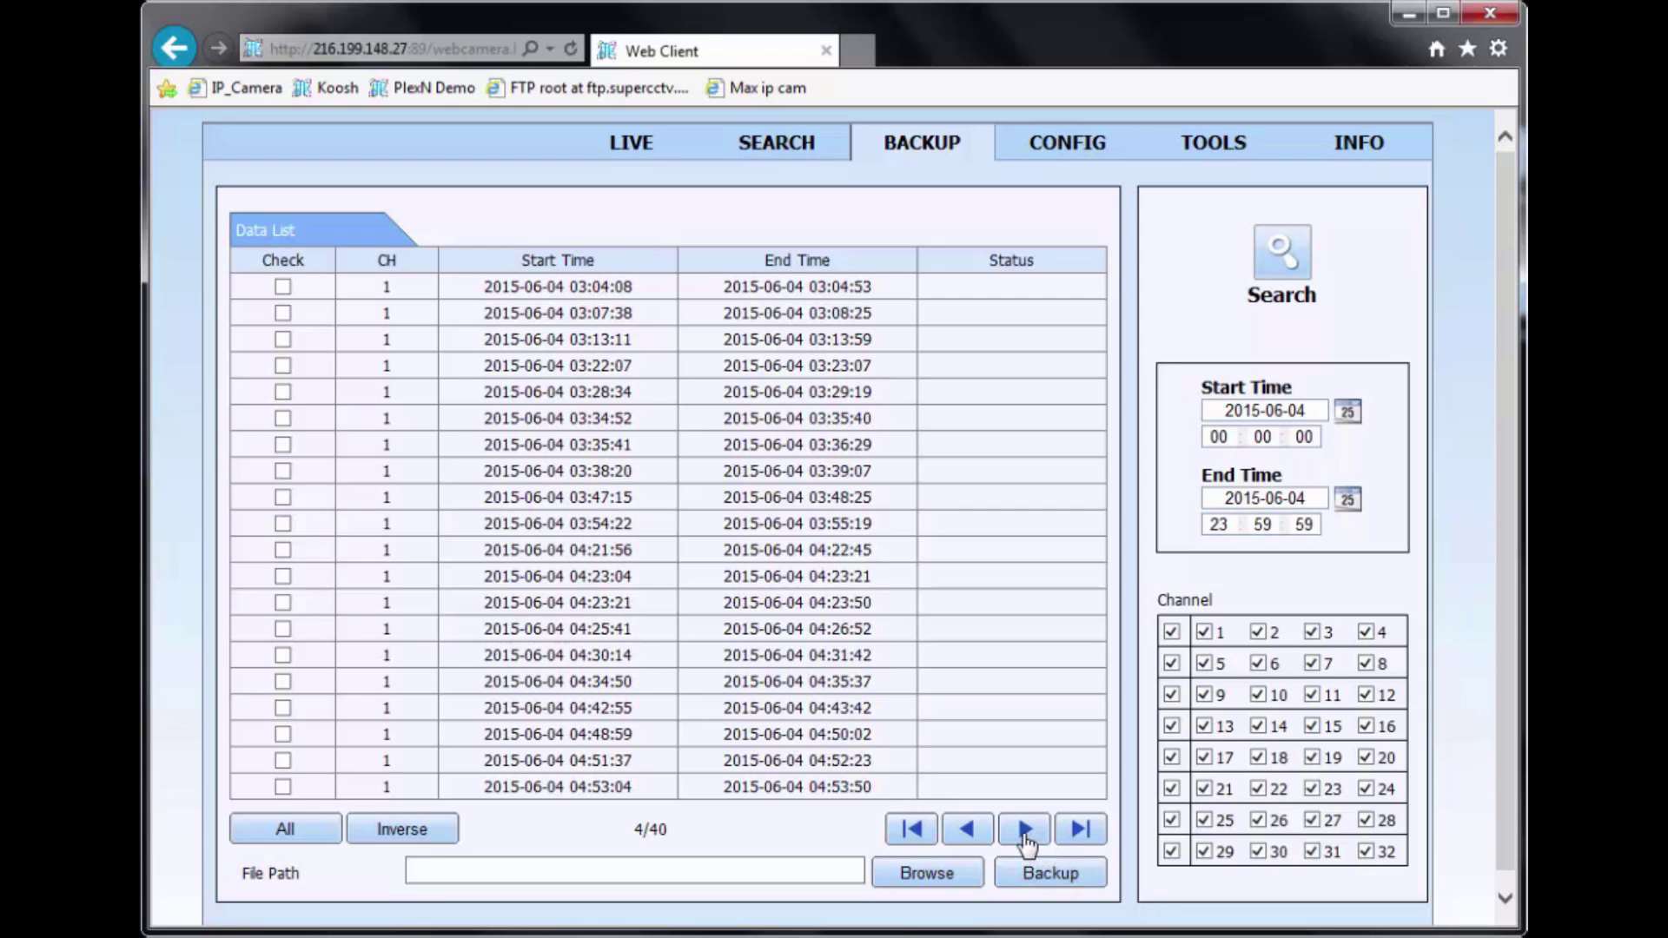
{"action": "left_click", "coordinate": [1026, 830]}
{"action": "left_click", "coordinate": [1026, 830]}
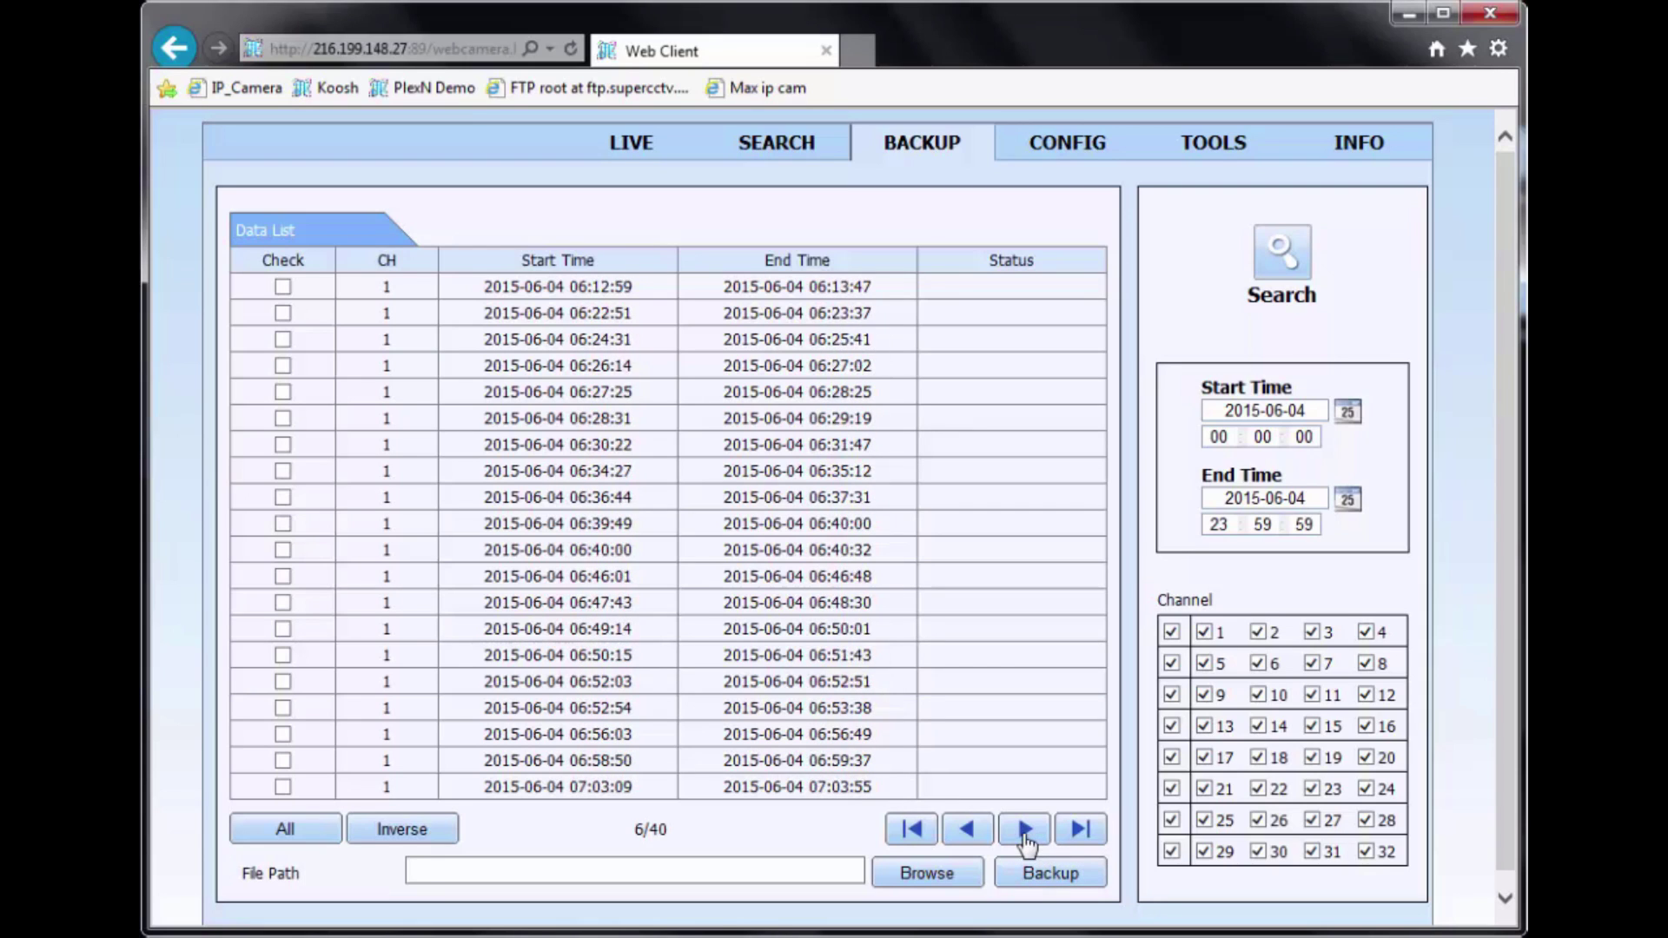
{"action": "left_click", "coordinate": [1026, 829]}
{"action": "left_click", "coordinate": [1025, 830]}
{"action": "left_click", "coordinate": [1026, 829]}
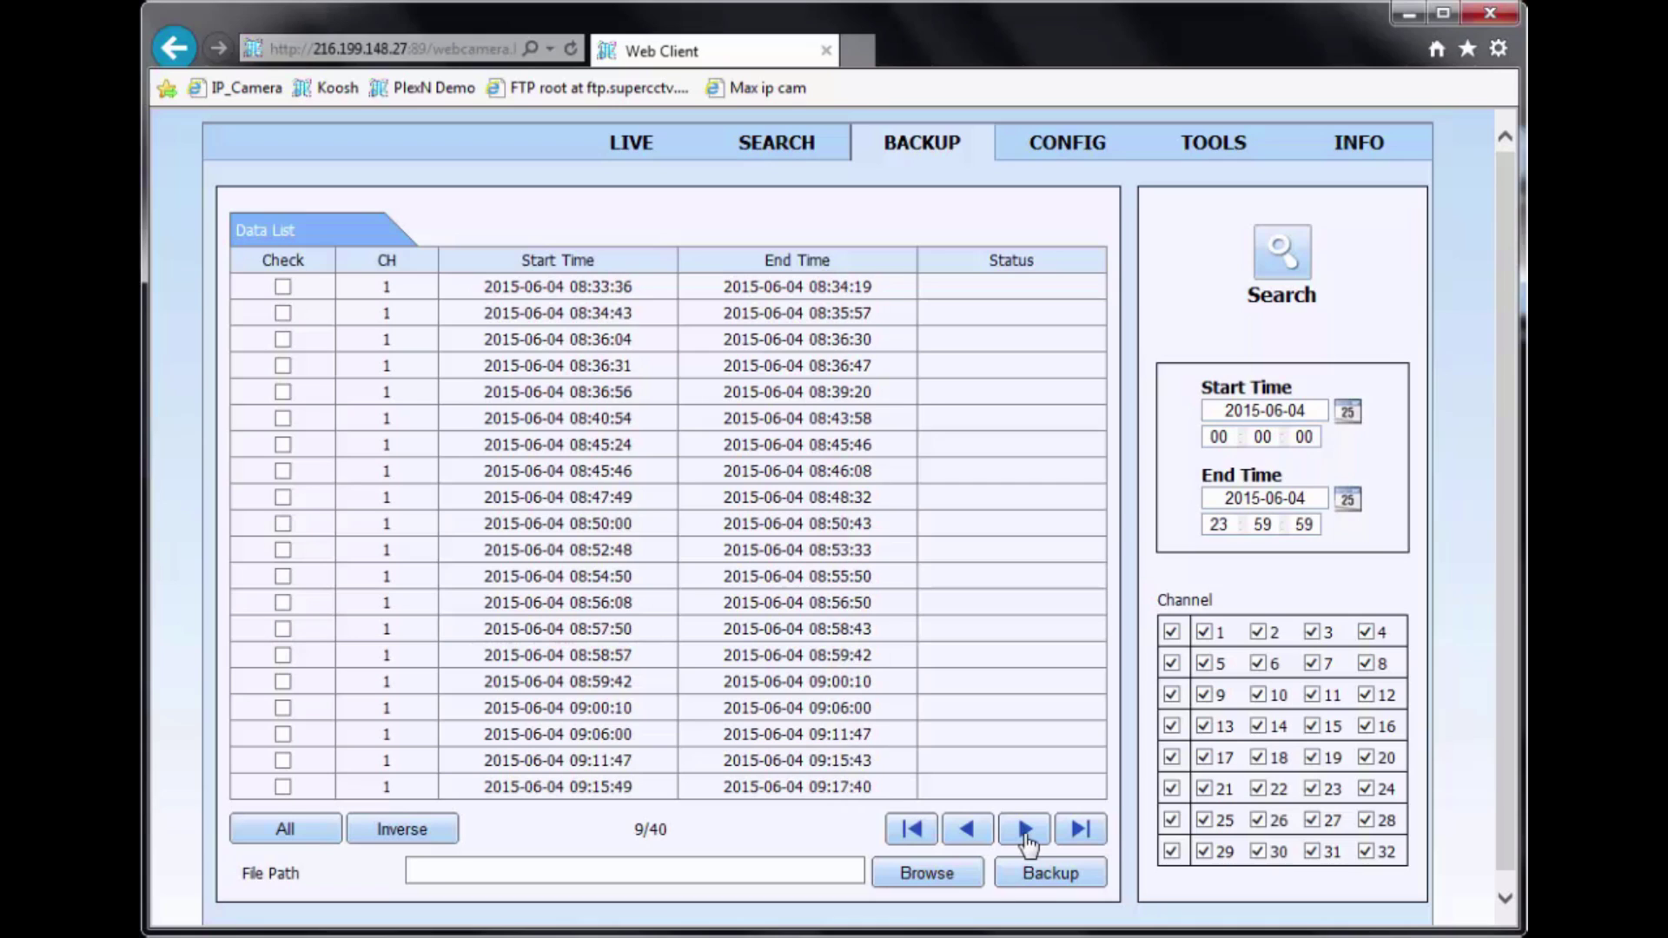
{"action": "left_click", "coordinate": [1025, 829]}
{"action": "left_click", "coordinate": [1026, 829]}
{"action": "left_click", "coordinate": [1026, 830]}
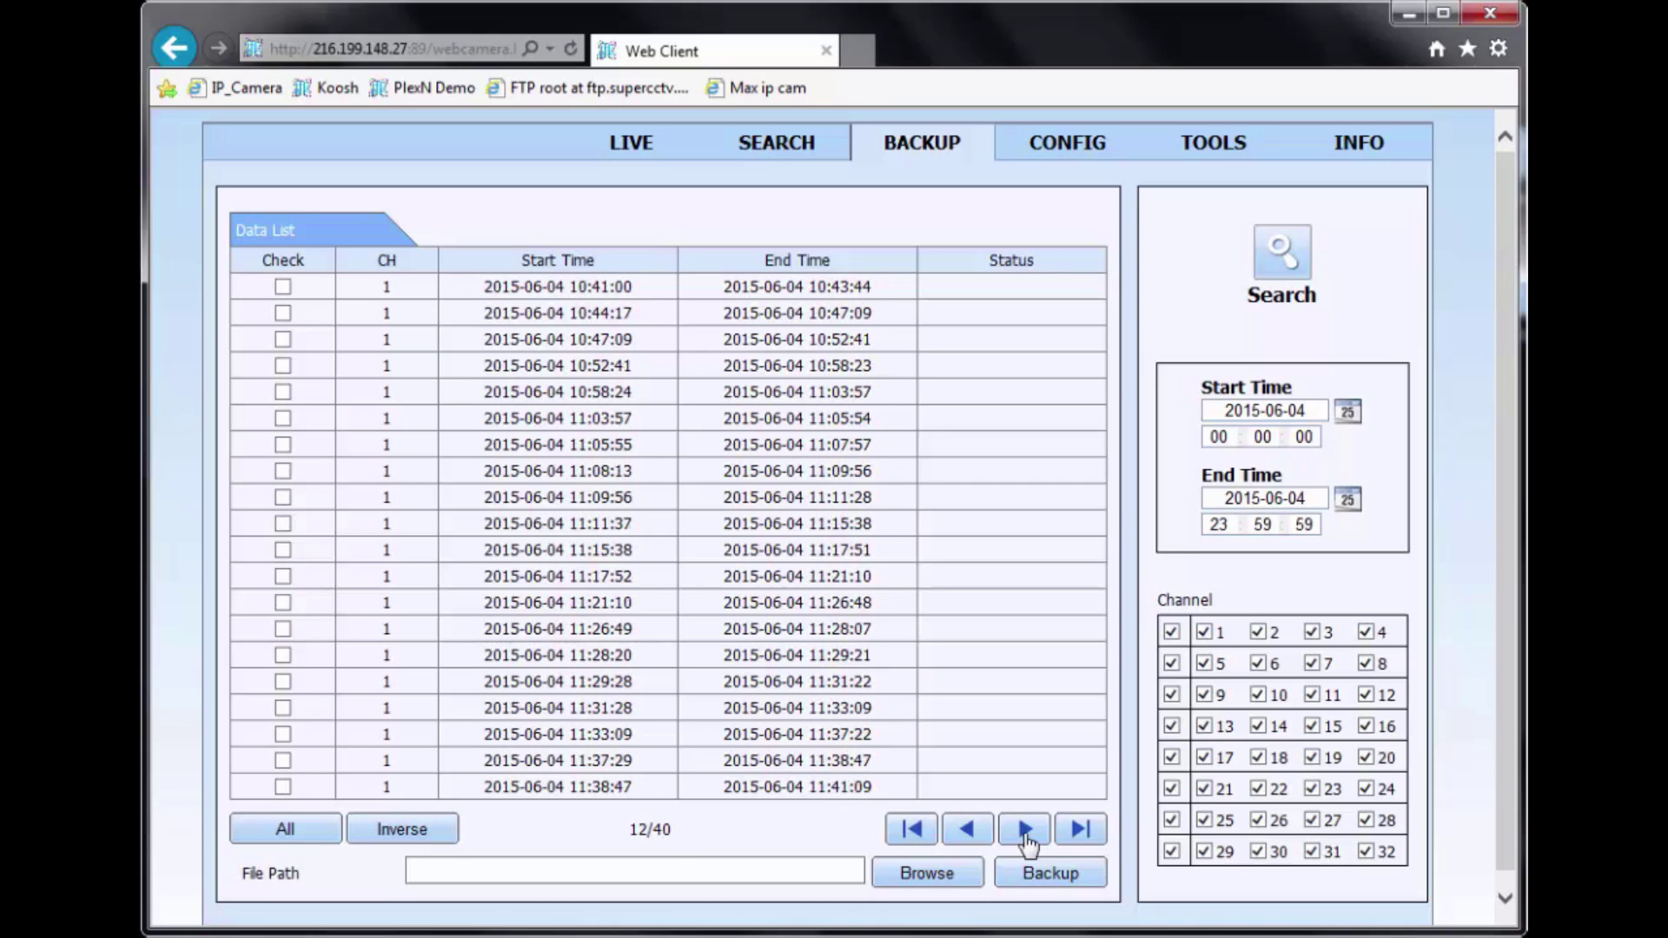
{"action": "left_click", "coordinate": [1026, 830]}
{"action": "left_click", "coordinate": [1025, 830]}
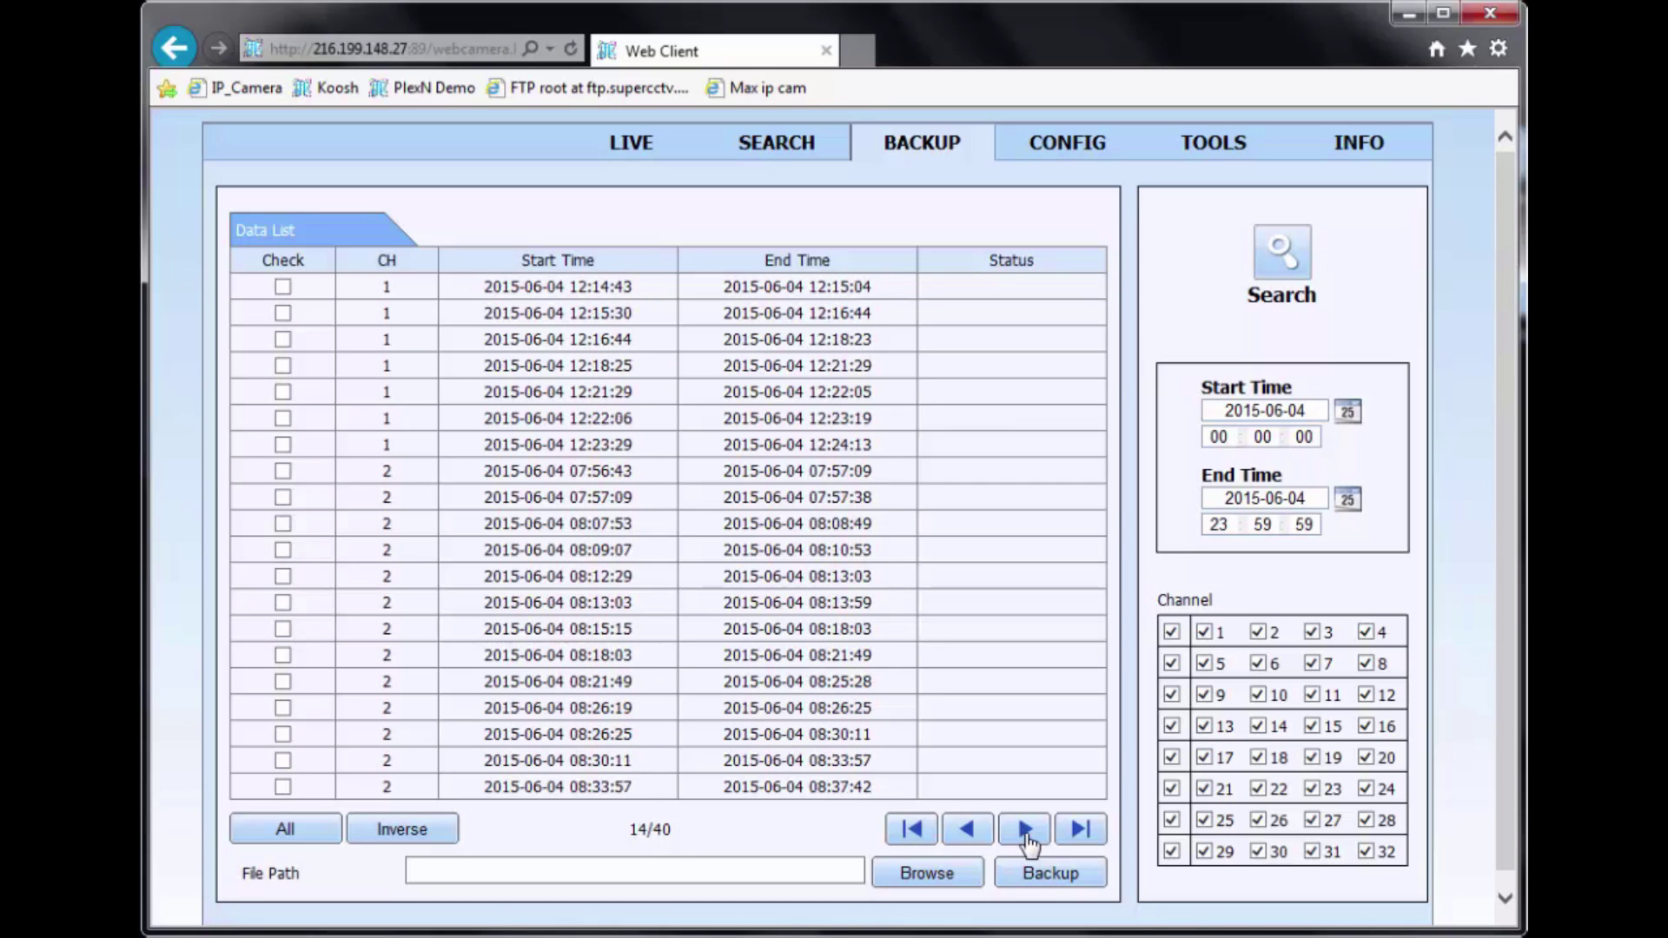
{"action": "left_click", "coordinate": [1026, 830]}
{"action": "left_click", "coordinate": [1026, 830]}
{"action": "left_click", "coordinate": [1026, 830]}
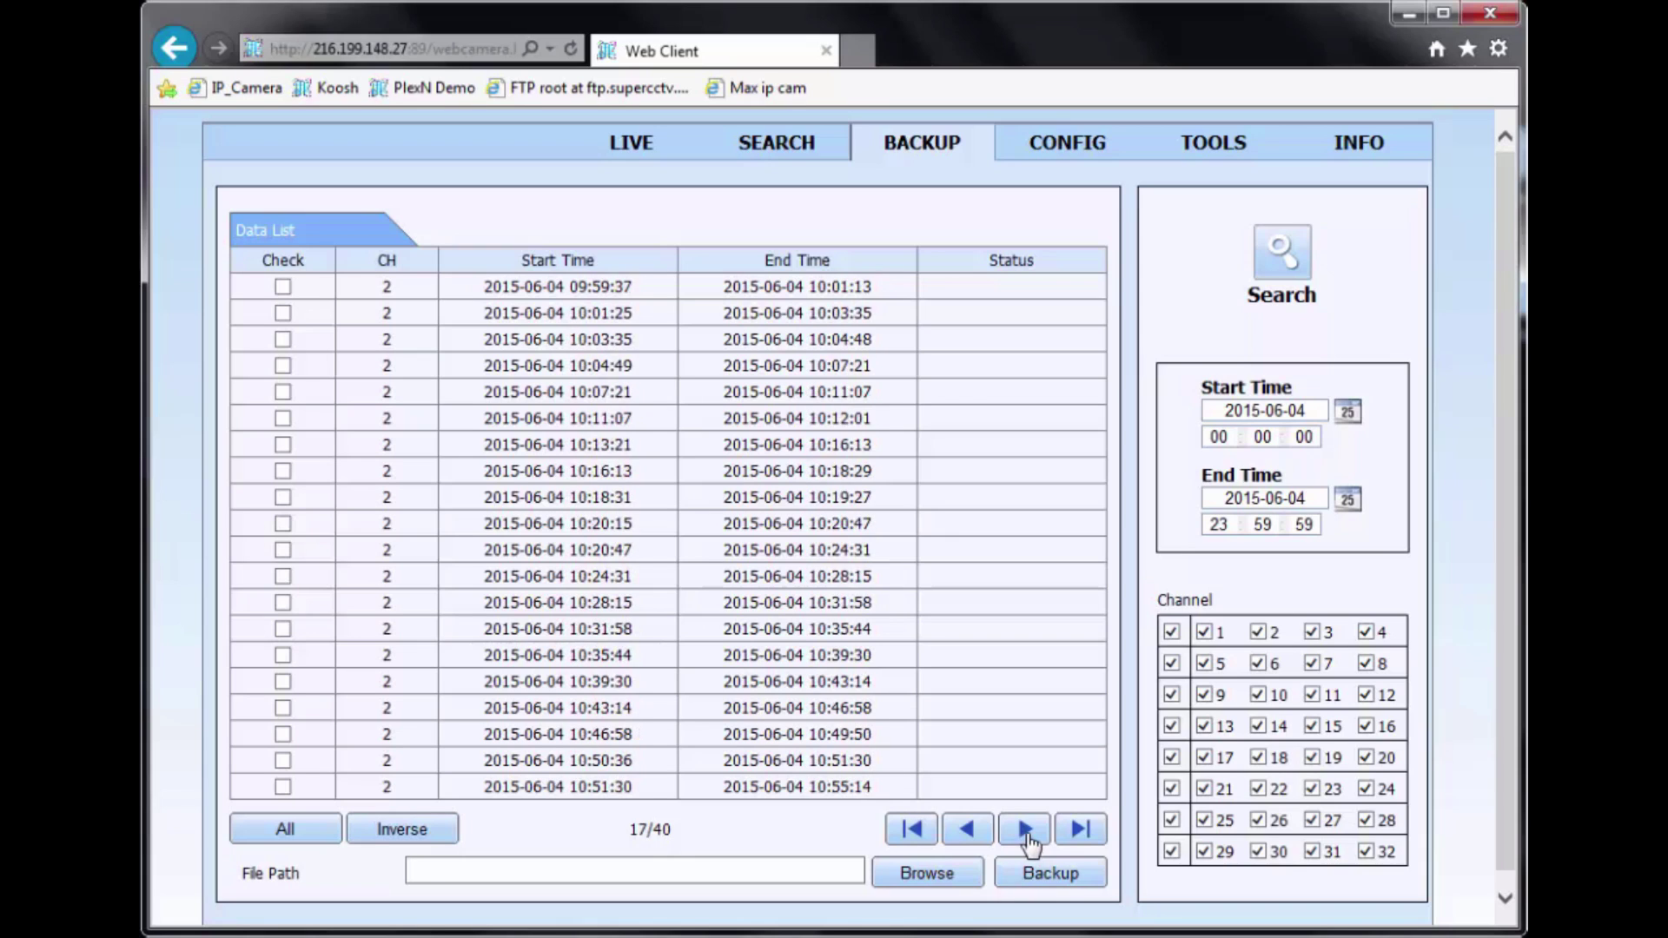
{"action": "left_click", "coordinate": [1026, 829]}
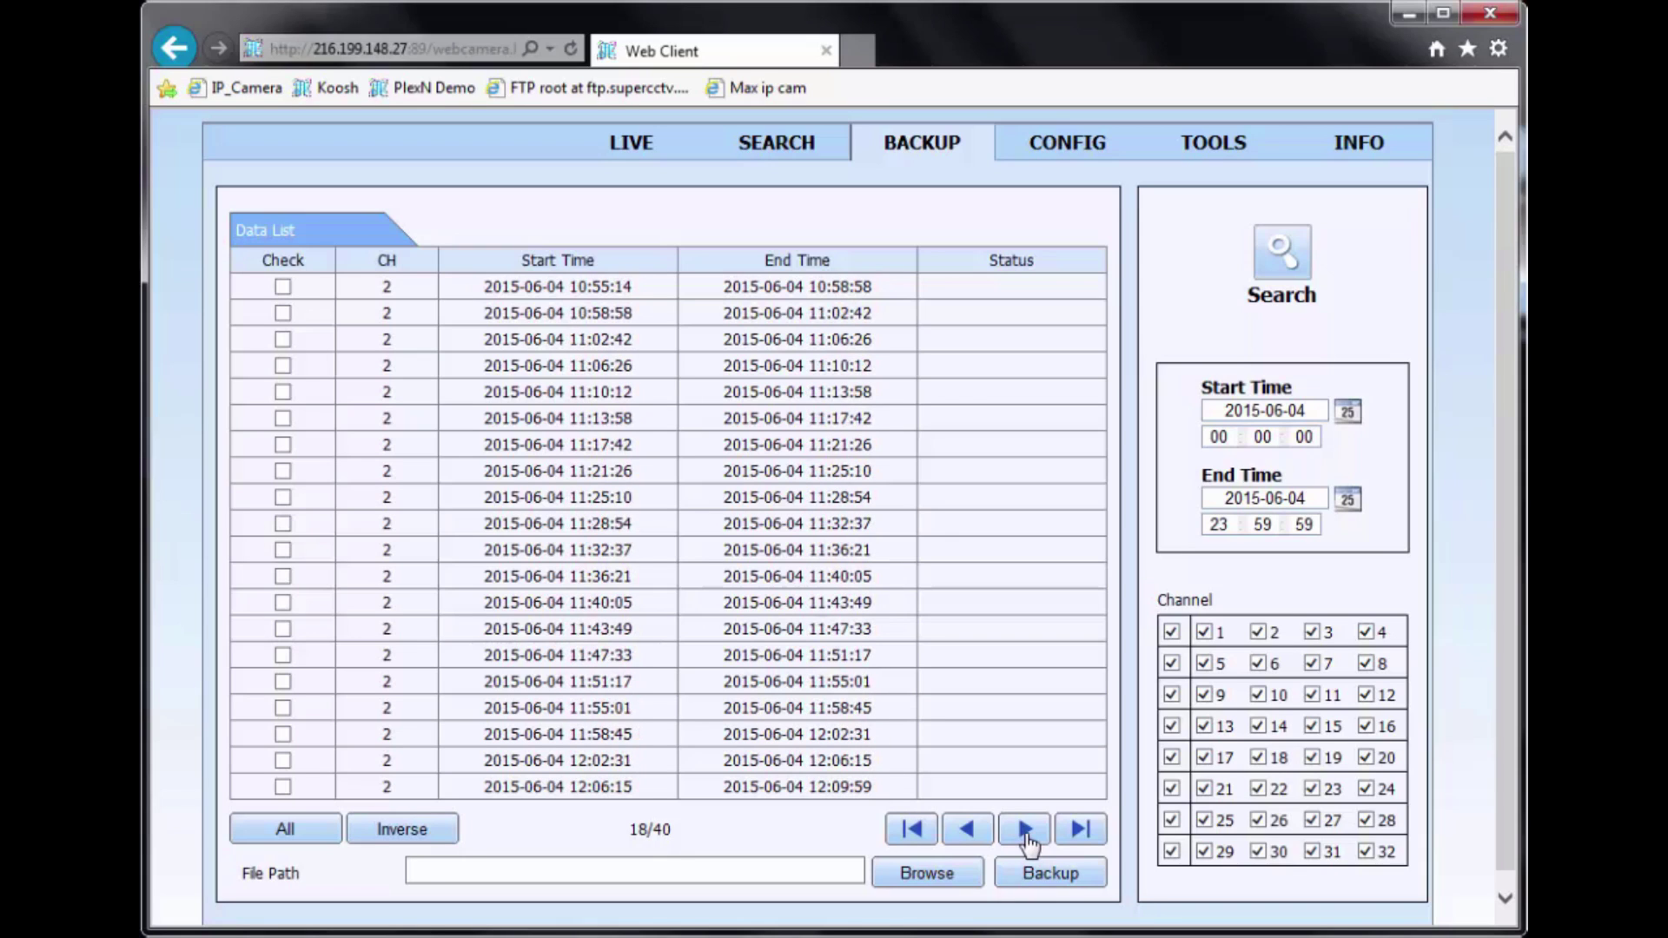
Open the backup folder Browse dialog and cancel it without choosing a folder
{"action": "left_click", "coordinate": [914, 874]}
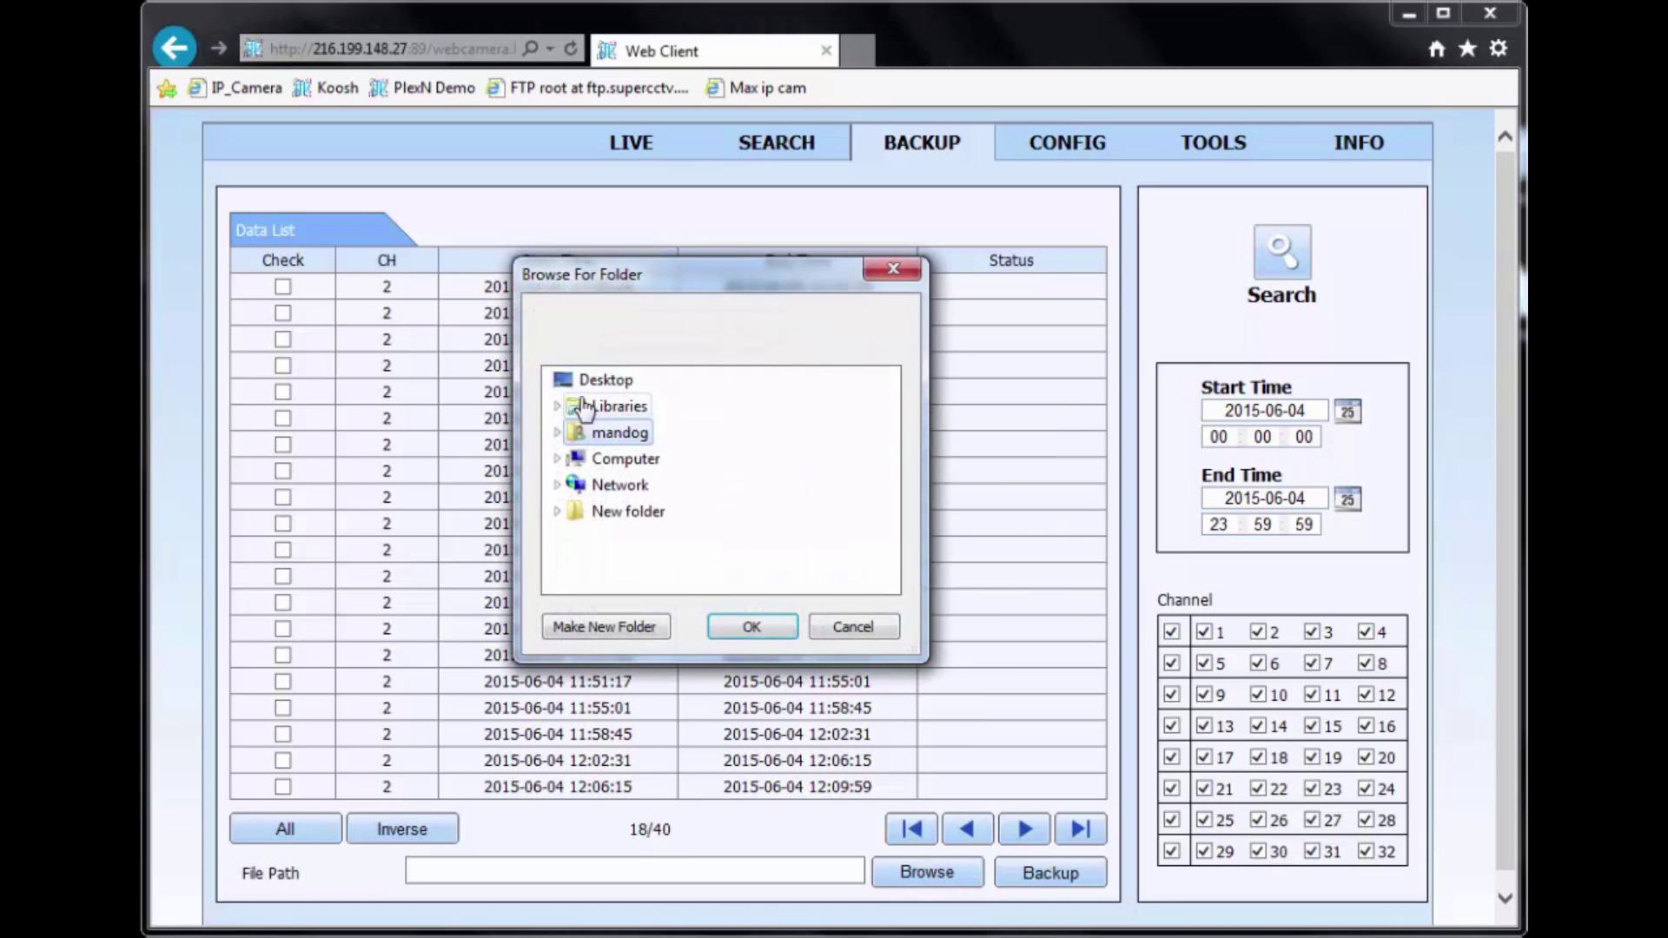
{"action": "left_click", "coordinate": [835, 629]}
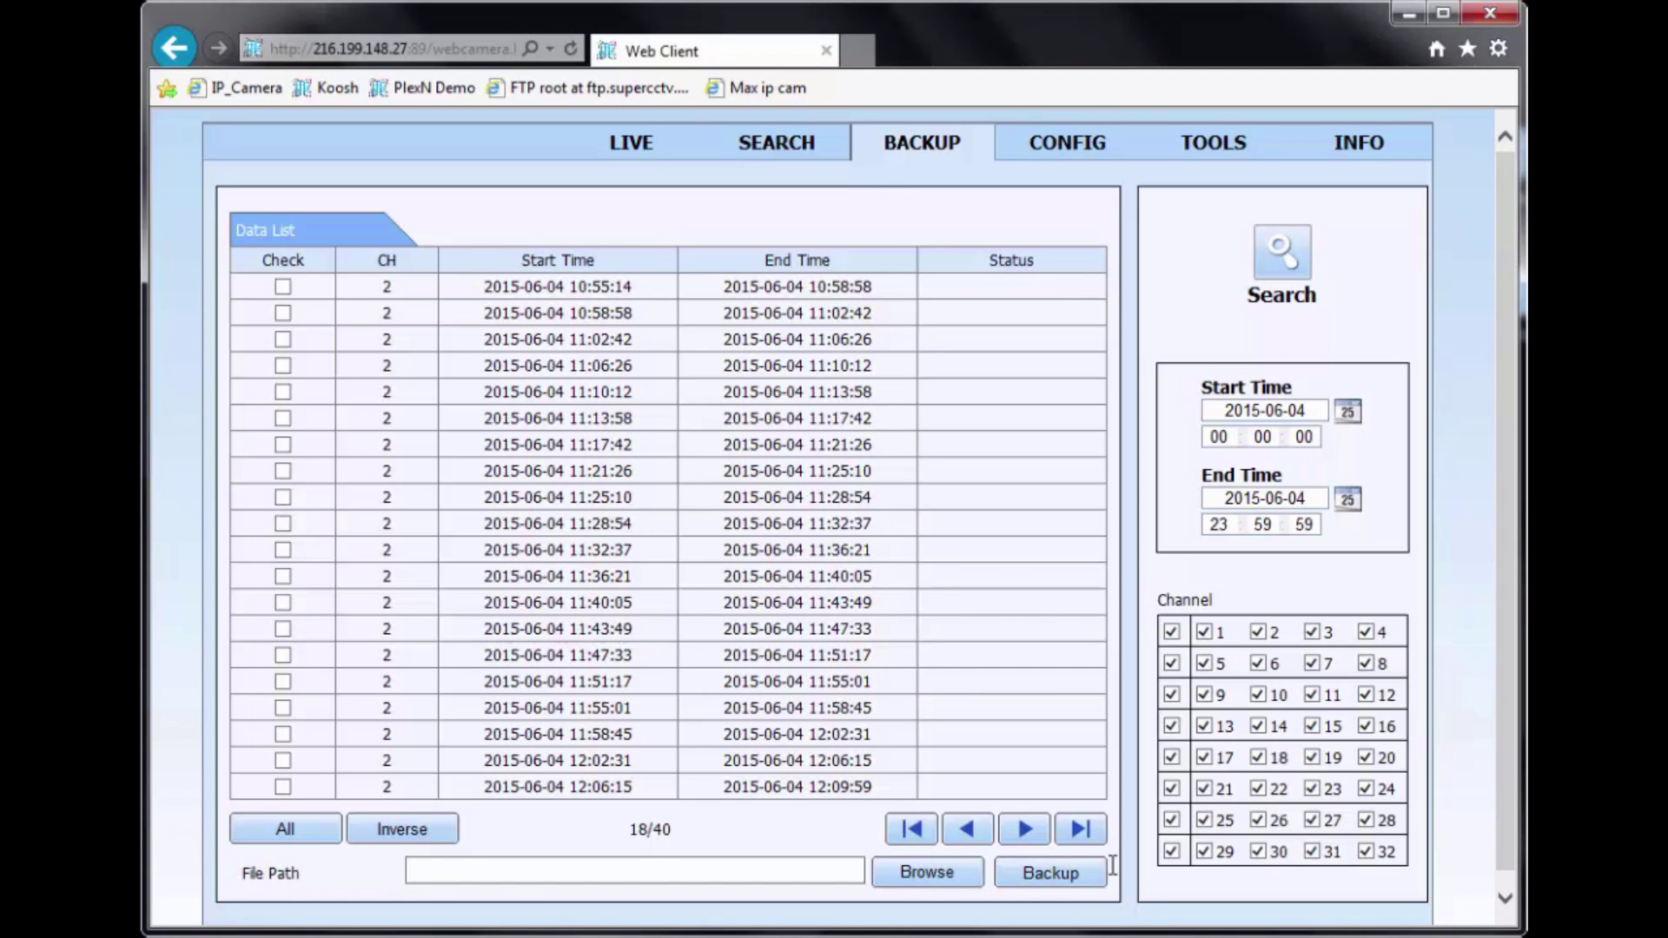
In CONFIG, review the Basic device settings and the Live camera name settings
{"action": "left_click", "coordinate": [1090, 154]}
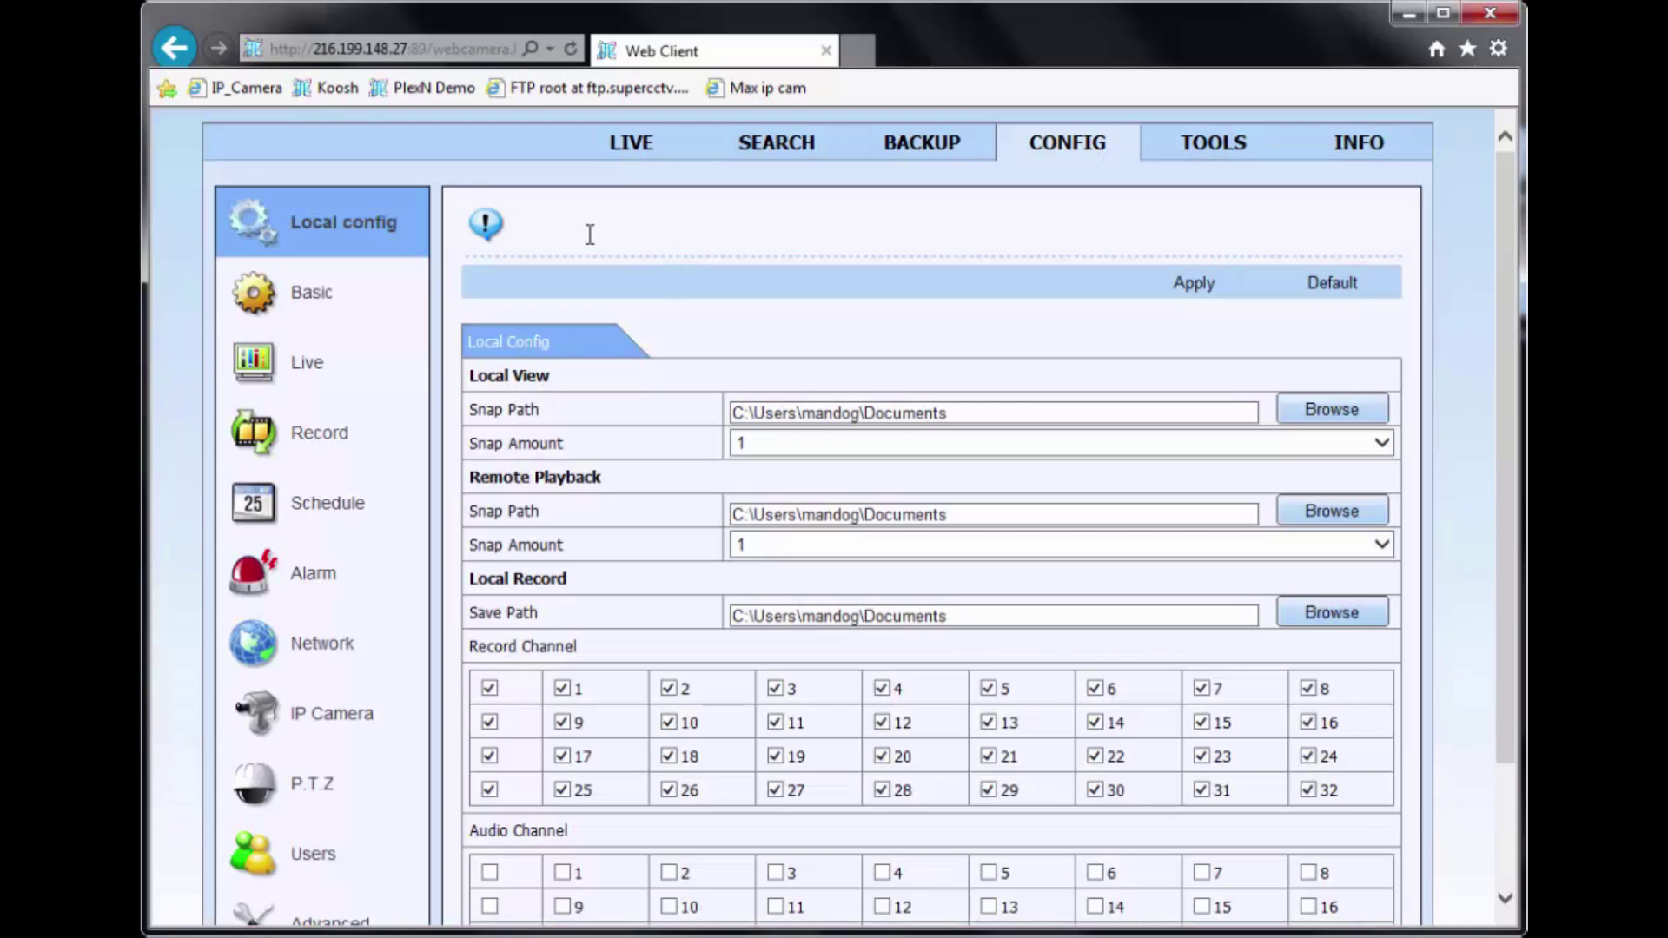
{"action": "scroll", "coordinate": [387, 434], "scroll_direction": "down", "scroll_amount": 2}
{"action": "scroll", "coordinate": [430, 705], "scroll_direction": "up", "scroll_amount": 1}
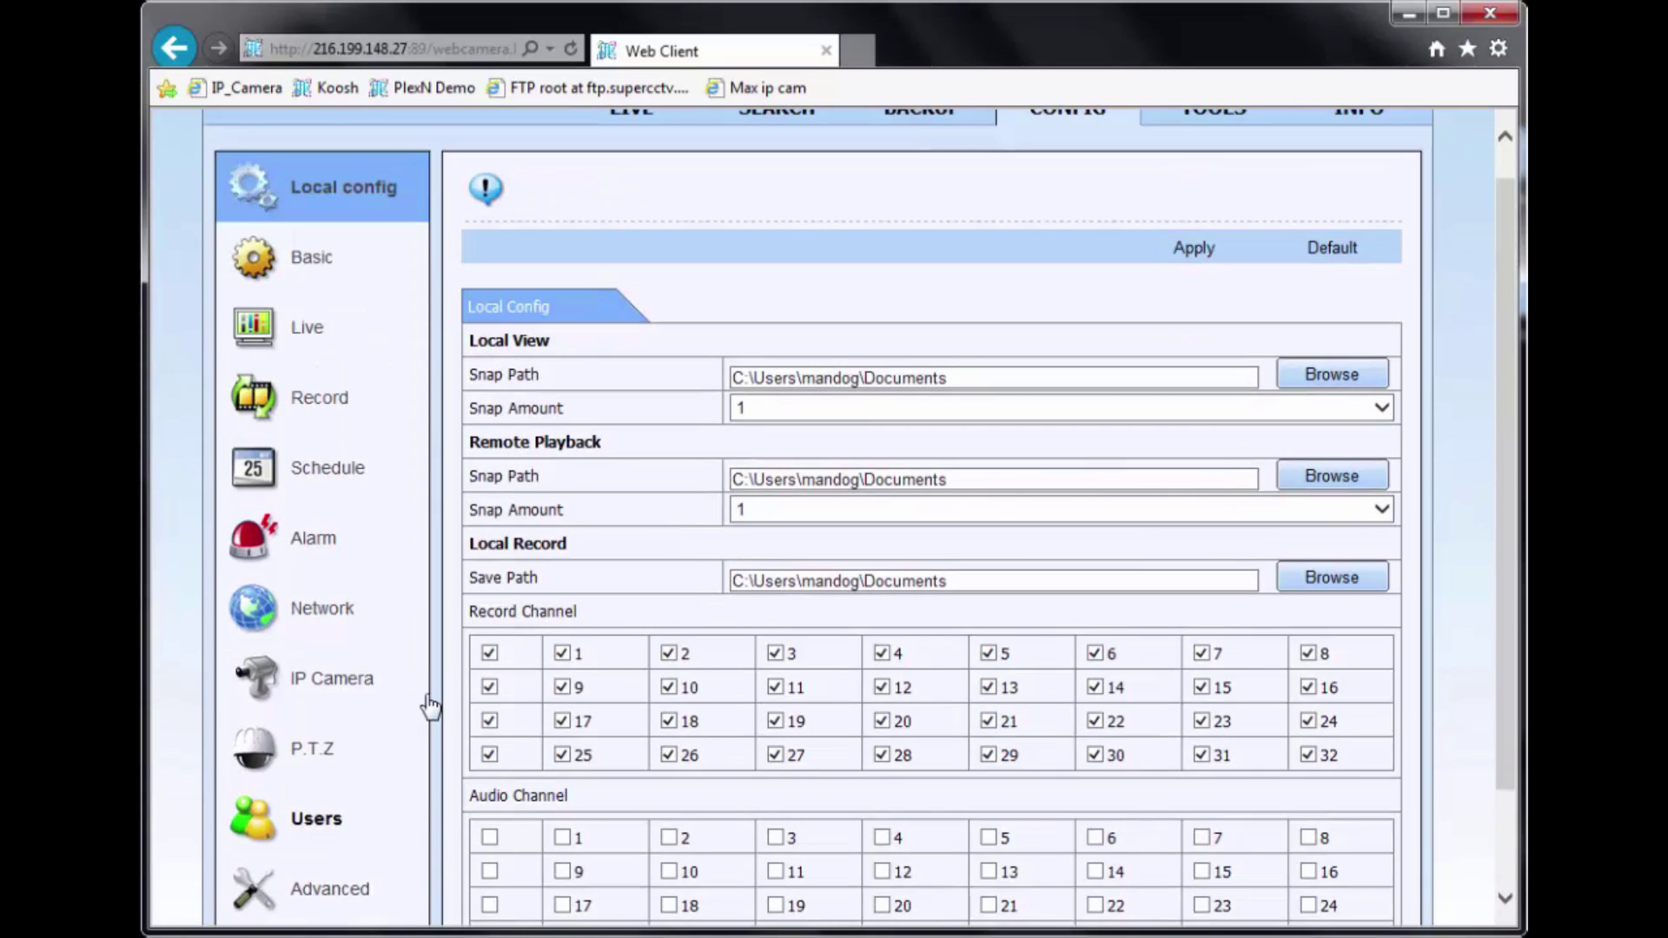
{"action": "scroll", "coordinate": [304, 348], "scroll_direction": "down", "scroll_amount": 2}
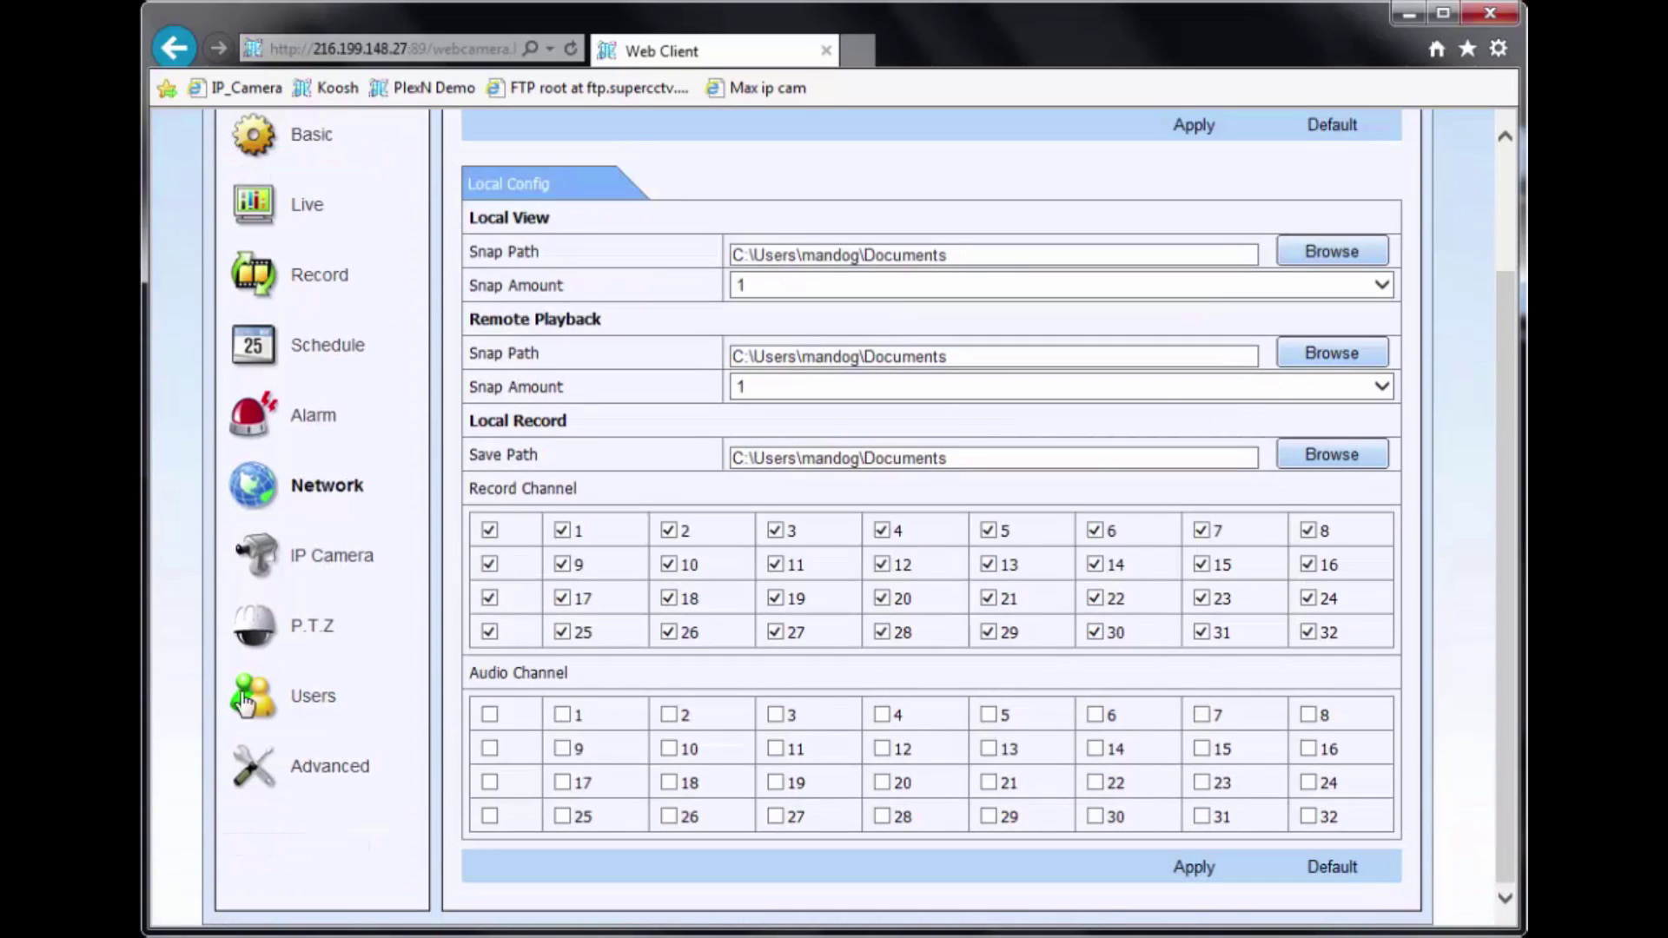
{"action": "scroll", "coordinate": [357, 348], "scroll_direction": "up", "scroll_amount": 2}
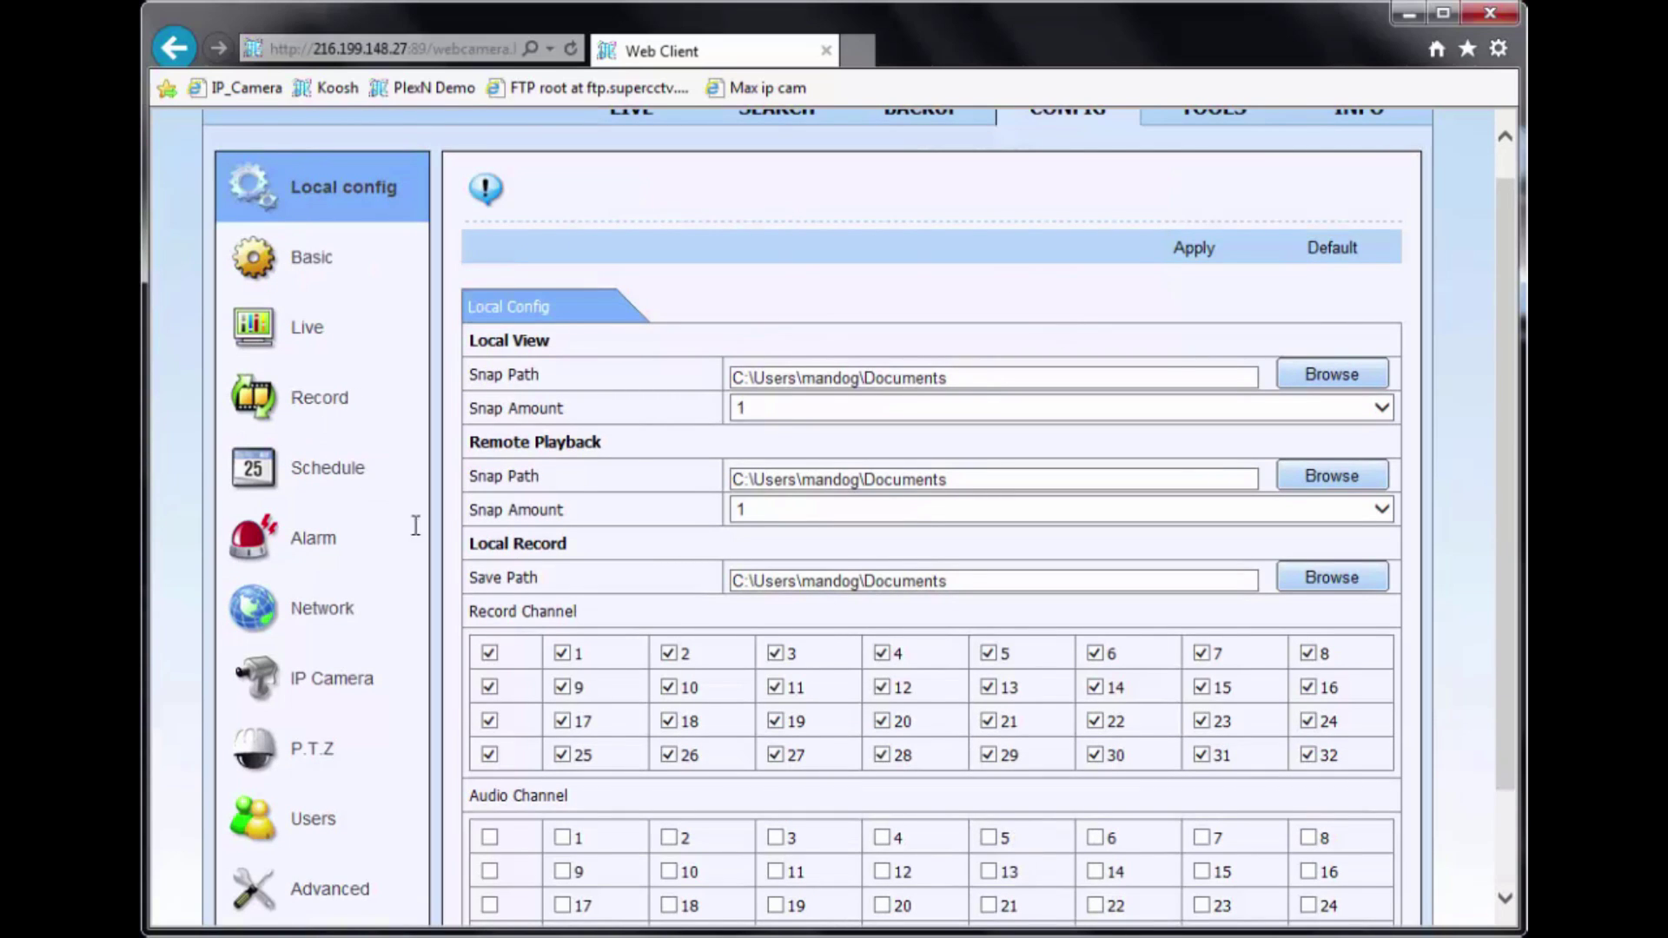
{"action": "left_click", "coordinate": [287, 258]}
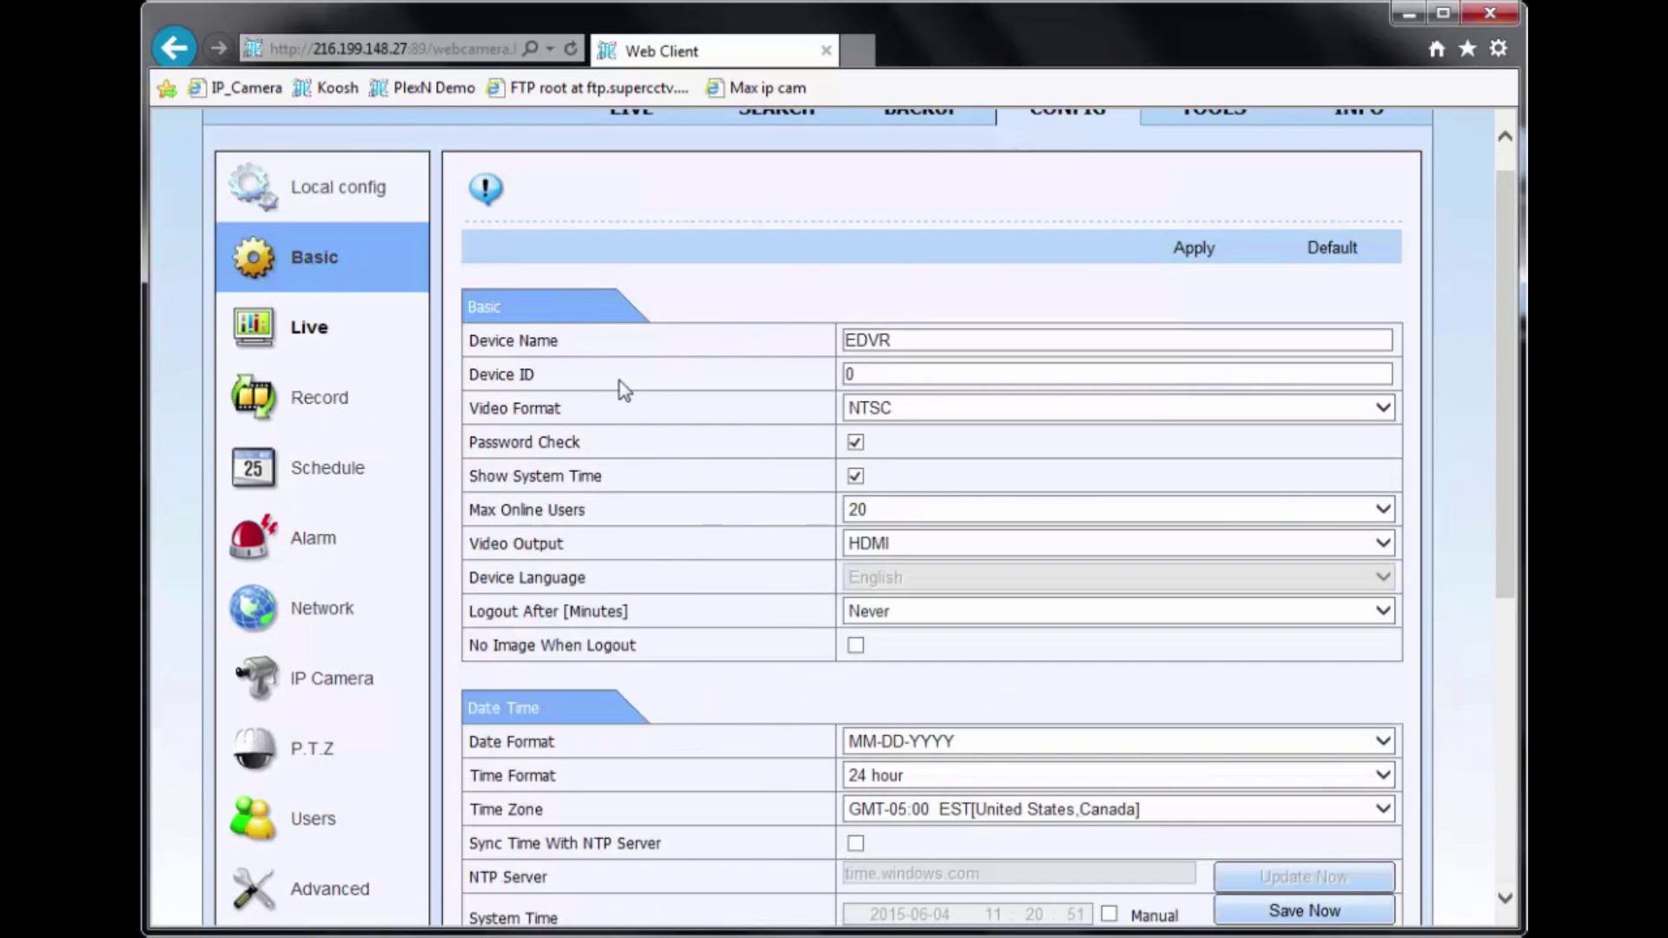
{"action": "scroll", "coordinate": [618, 382], "scroll_direction": "down", "scroll_amount": 1}
{"action": "scroll", "coordinate": [603, 487], "scroll_direction": "up", "scroll_amount": 2}
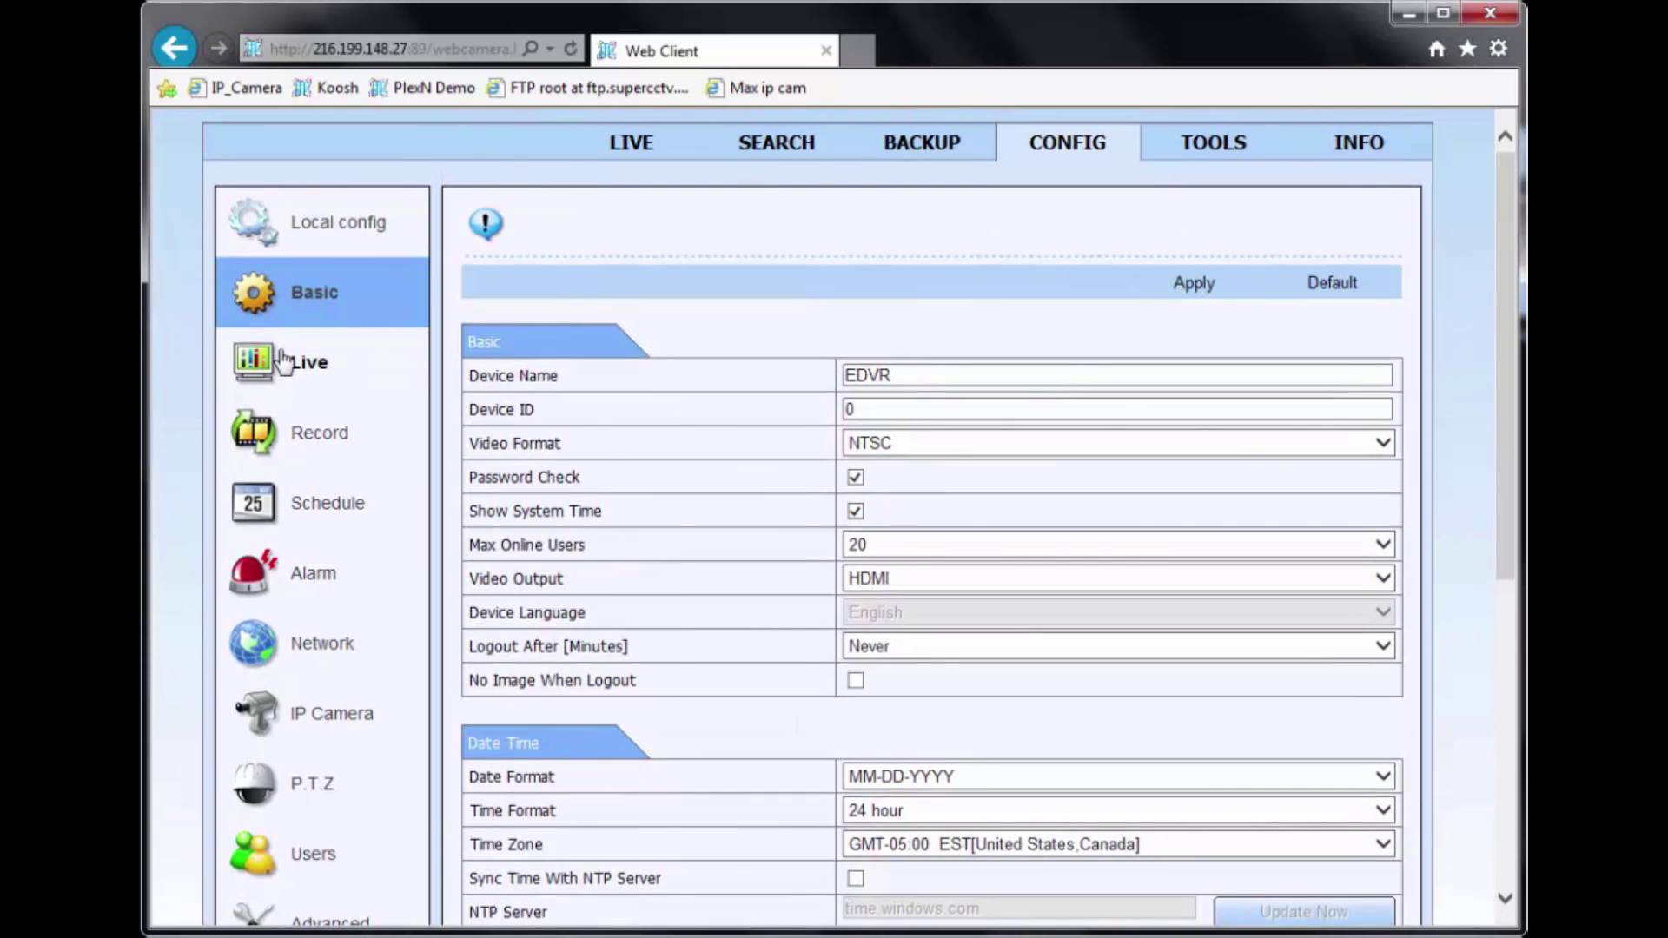
{"action": "left_click", "coordinate": [282, 361]}
{"action": "scroll", "coordinate": [379, 467], "scroll_direction": "down", "scroll_amount": 1}
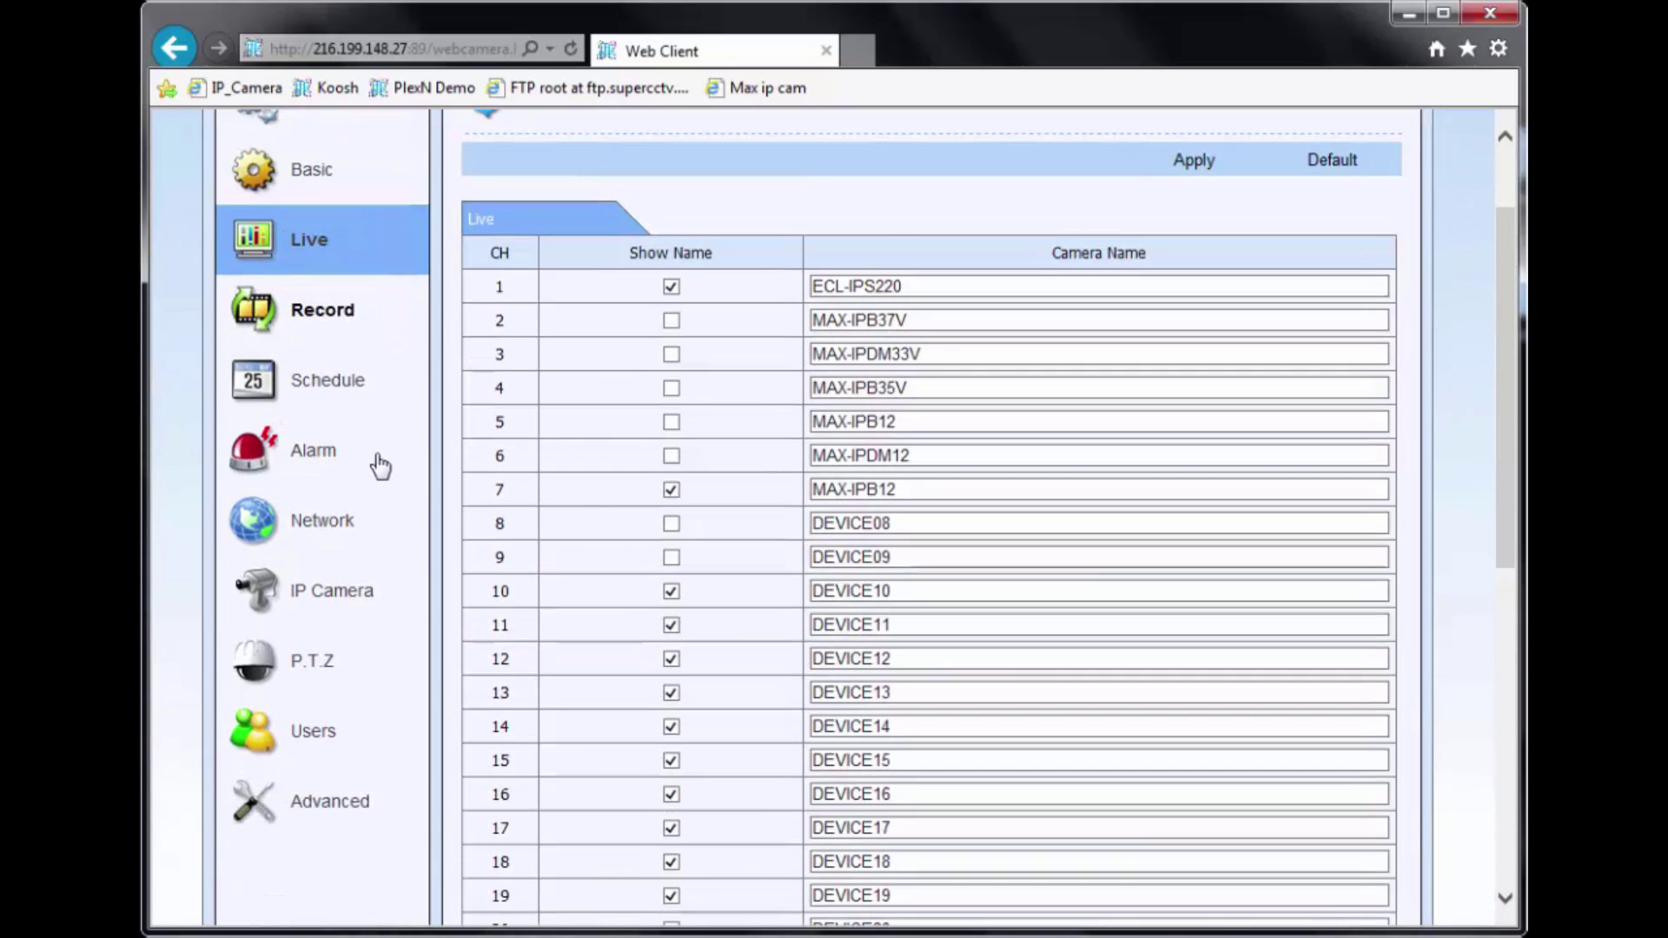
Review the per-channel Record stream settings, the weekly Schedule and the motion Alarm settings
{"action": "left_click", "coordinate": [382, 314]}
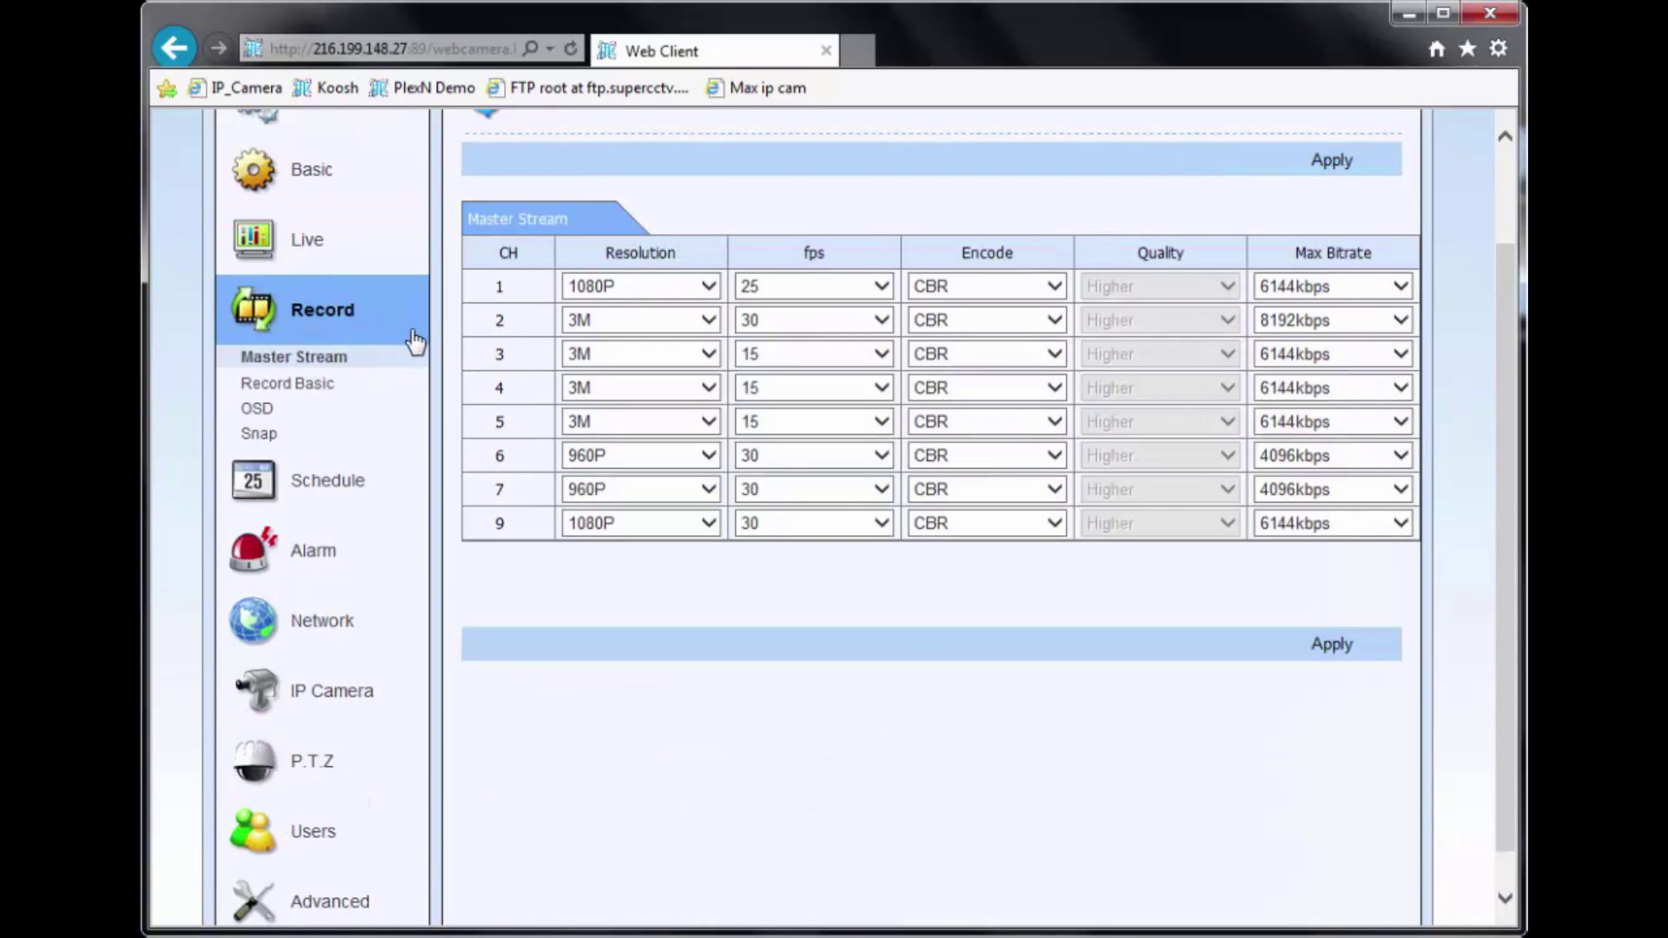
{"action": "left_click", "coordinate": [334, 483]}
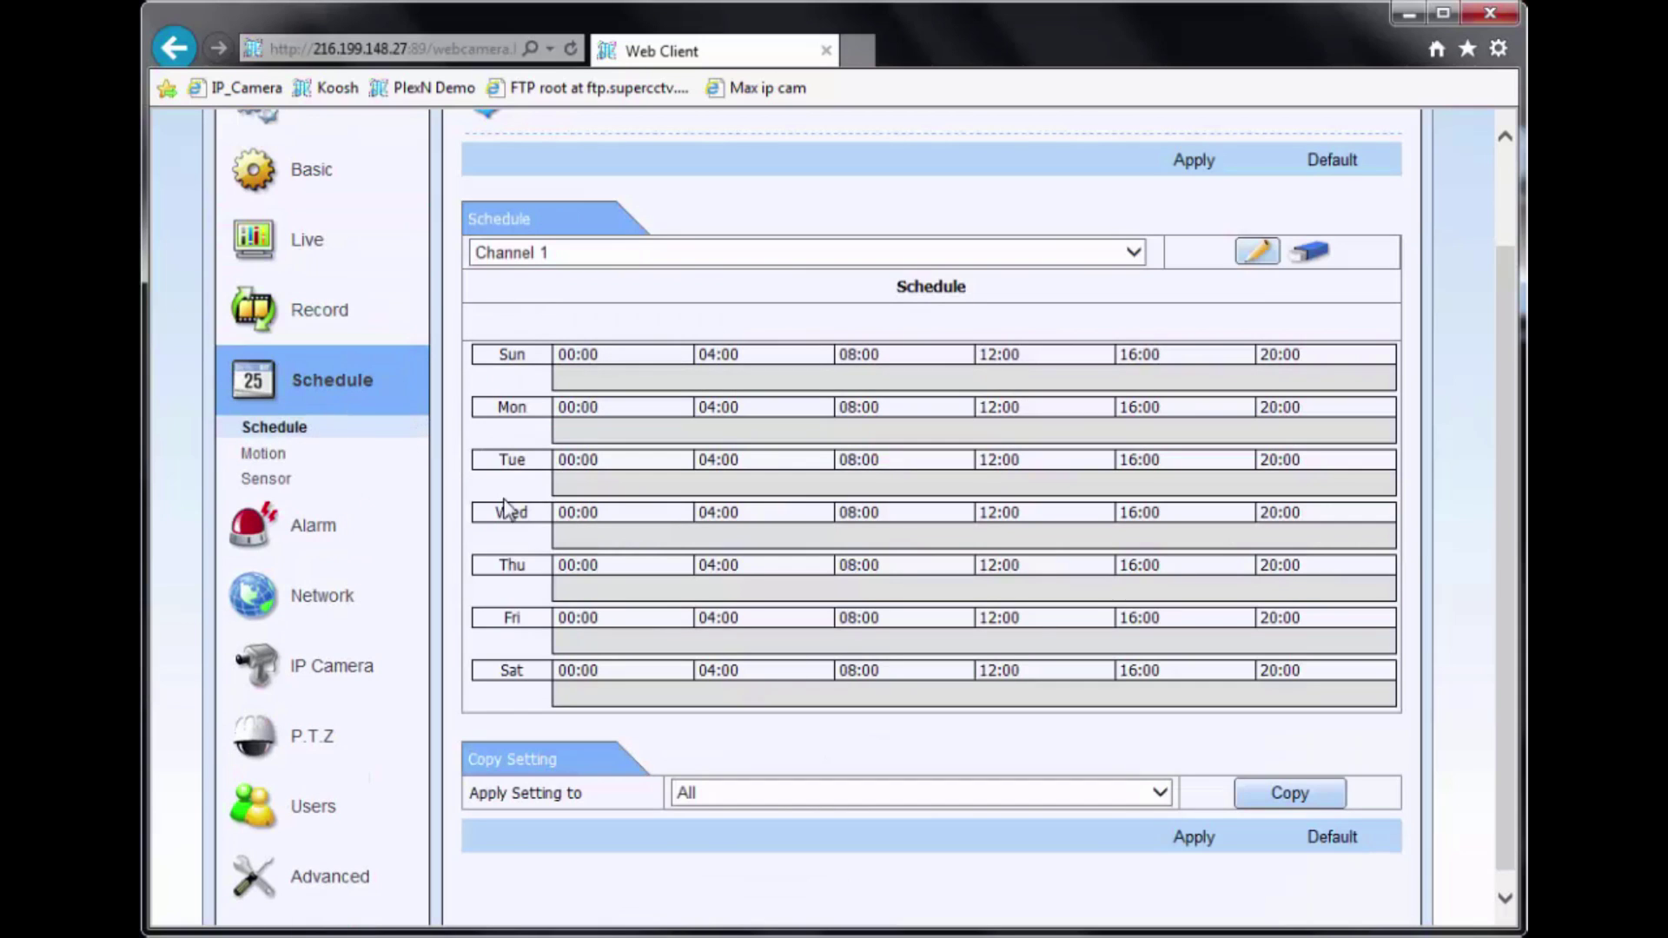
{"action": "scroll", "coordinate": [446, 424], "scroll_direction": "down", "scroll_amount": 1}
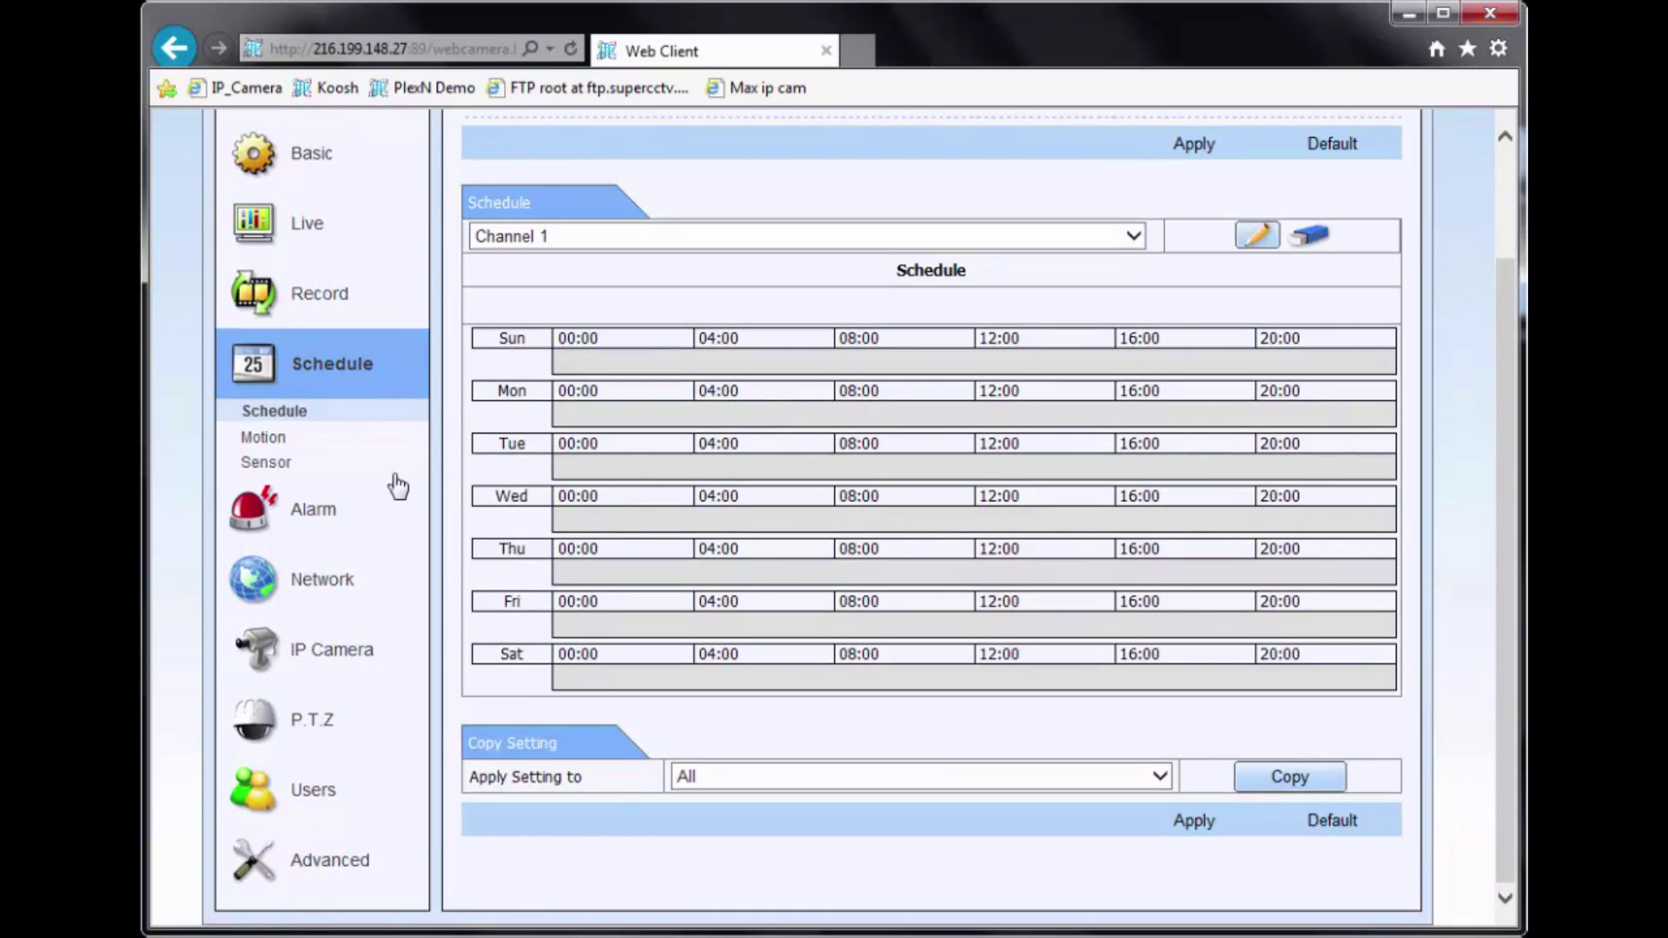
{"action": "left_click", "coordinate": [337, 537]}
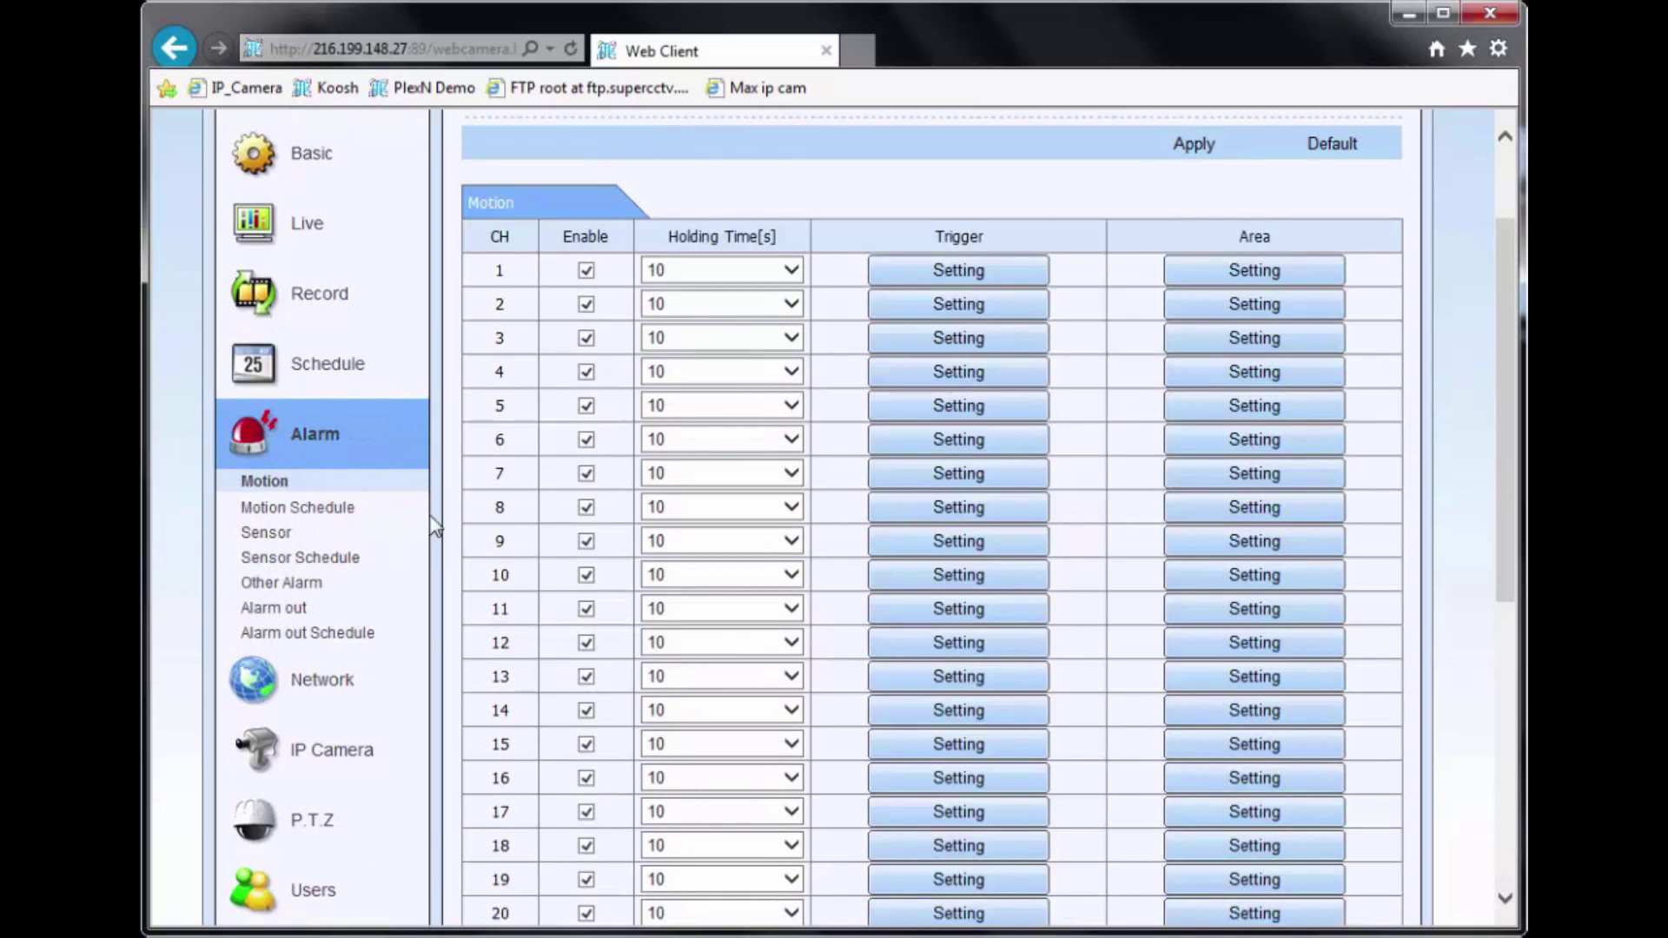
{"action": "scroll", "coordinate": [430, 516], "scroll_direction": "down", "scroll_amount": 3}
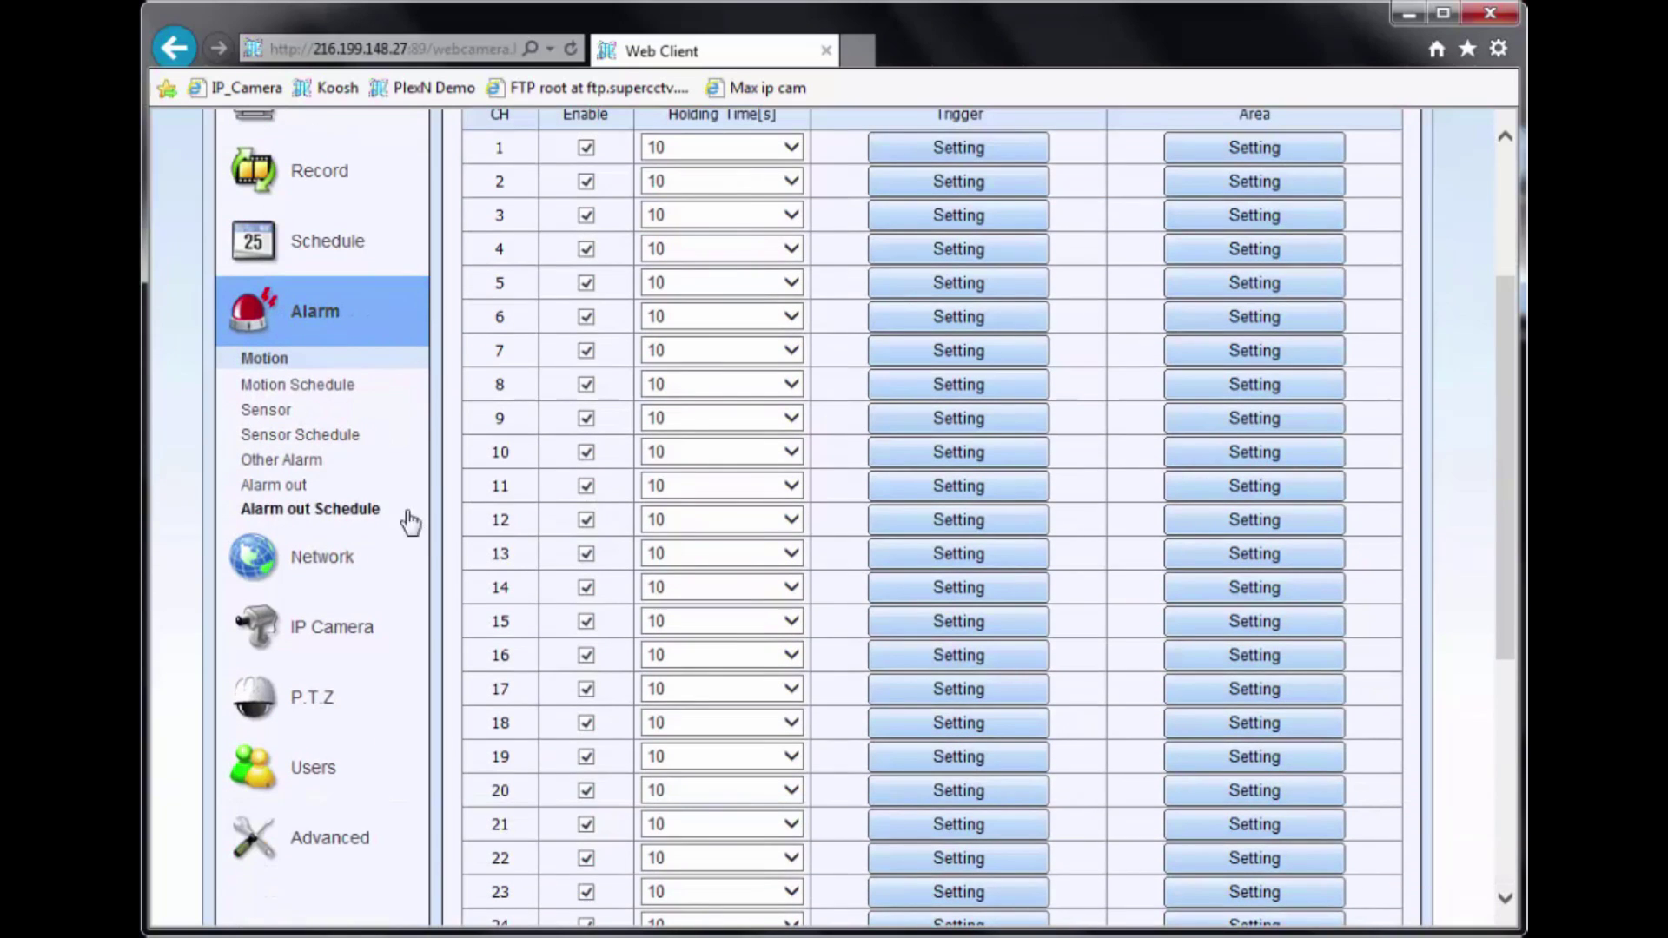
Review the Network setup, the connected IP Camera list and the P.T.Z serial port settings
{"action": "left_click", "coordinate": [346, 574]}
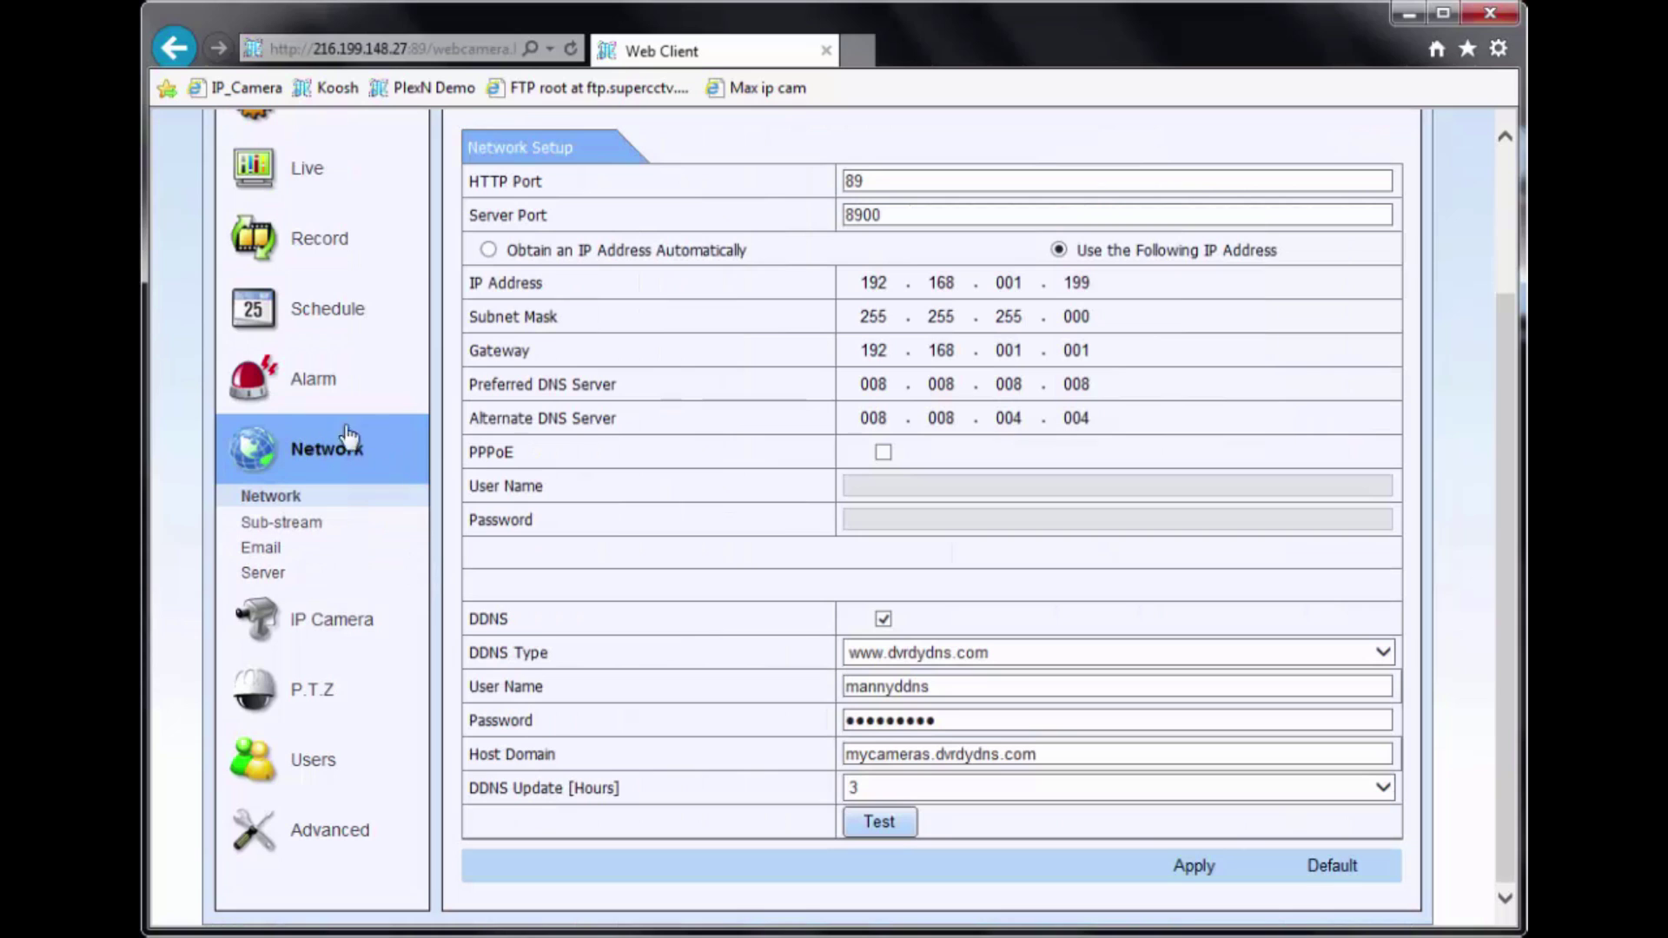
{"action": "left_click", "coordinate": [310, 636]}
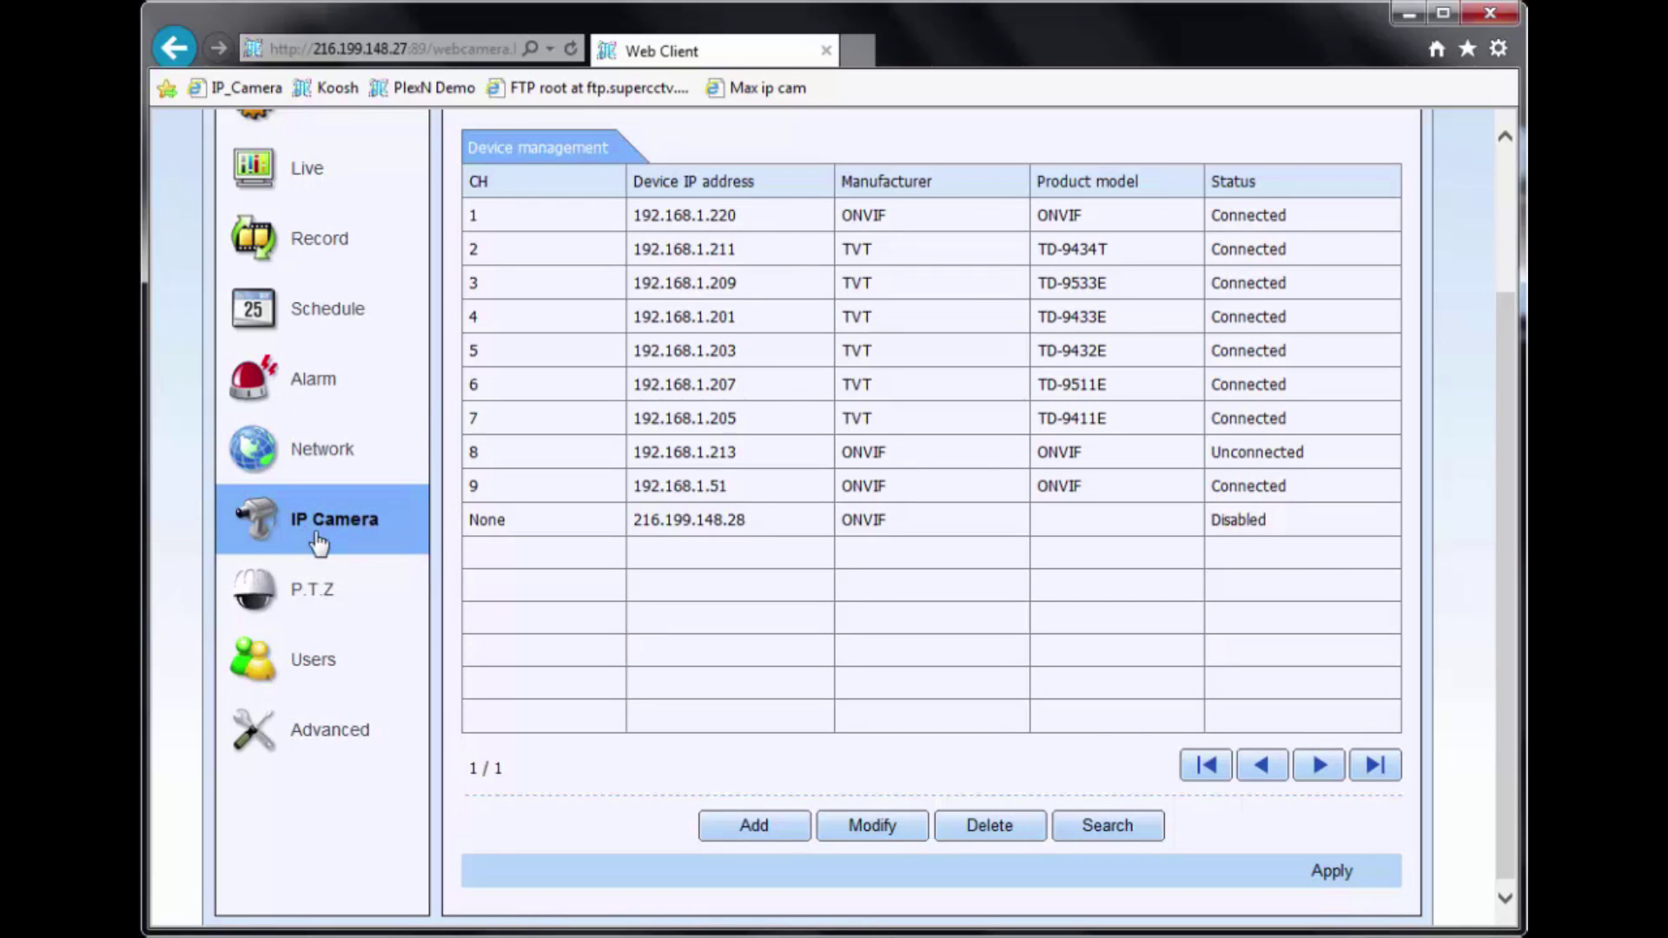
{"action": "left_click", "coordinate": [344, 613]}
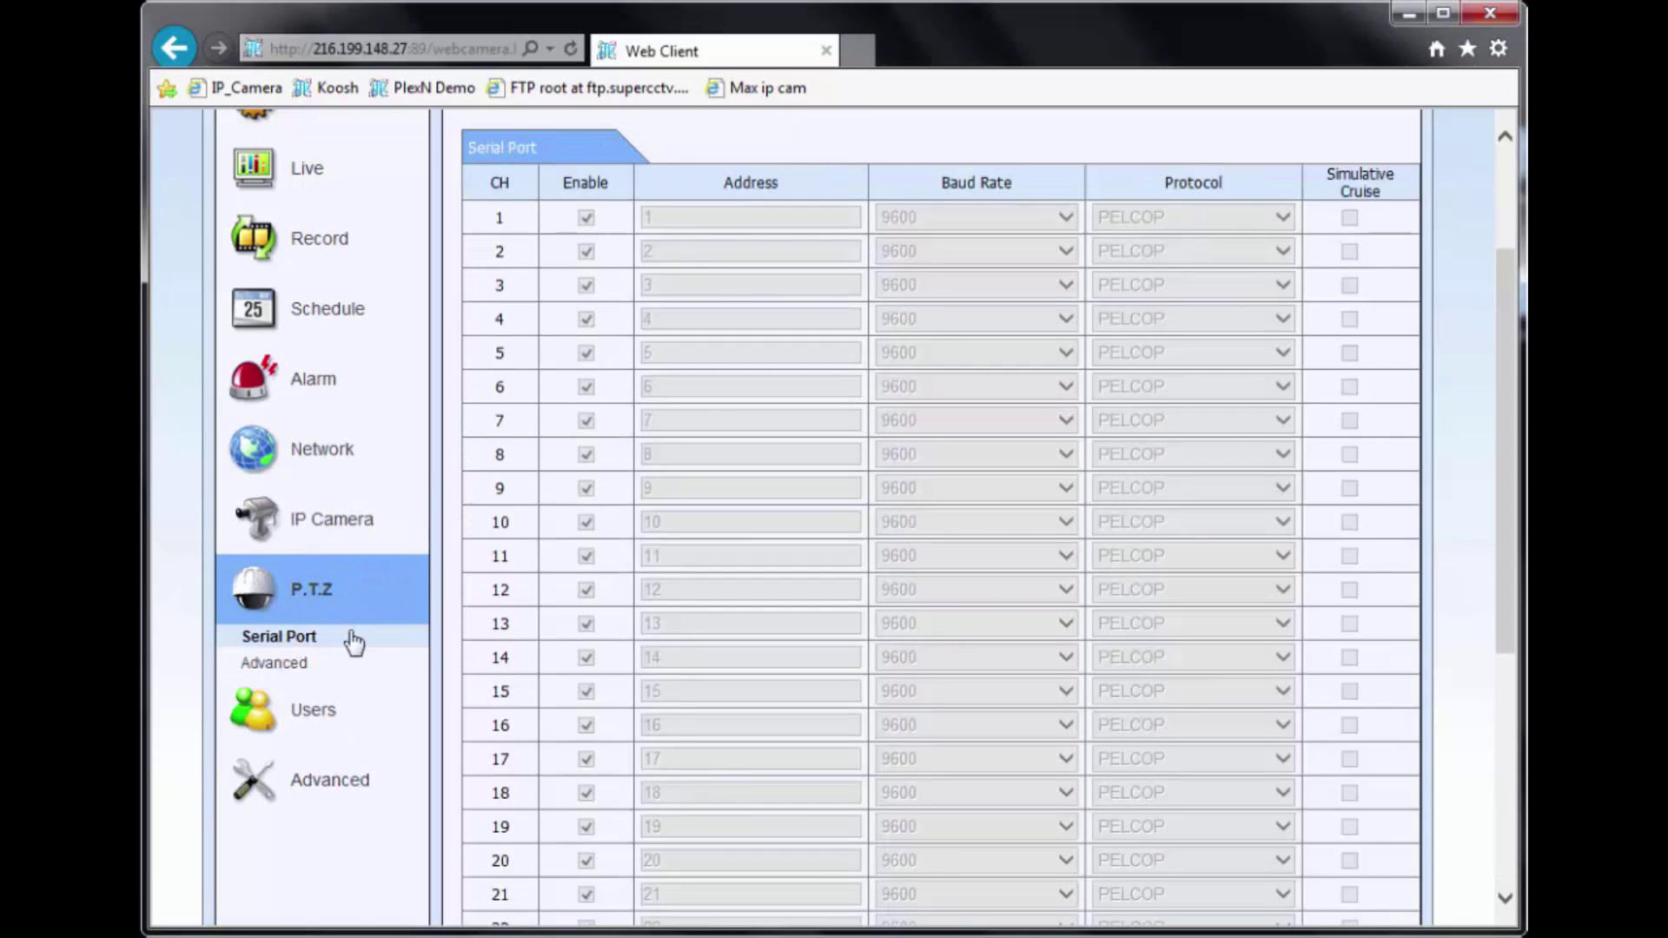
{"action": "scroll", "coordinate": [362, 608], "scroll_direction": "down", "scroll_amount": 2}
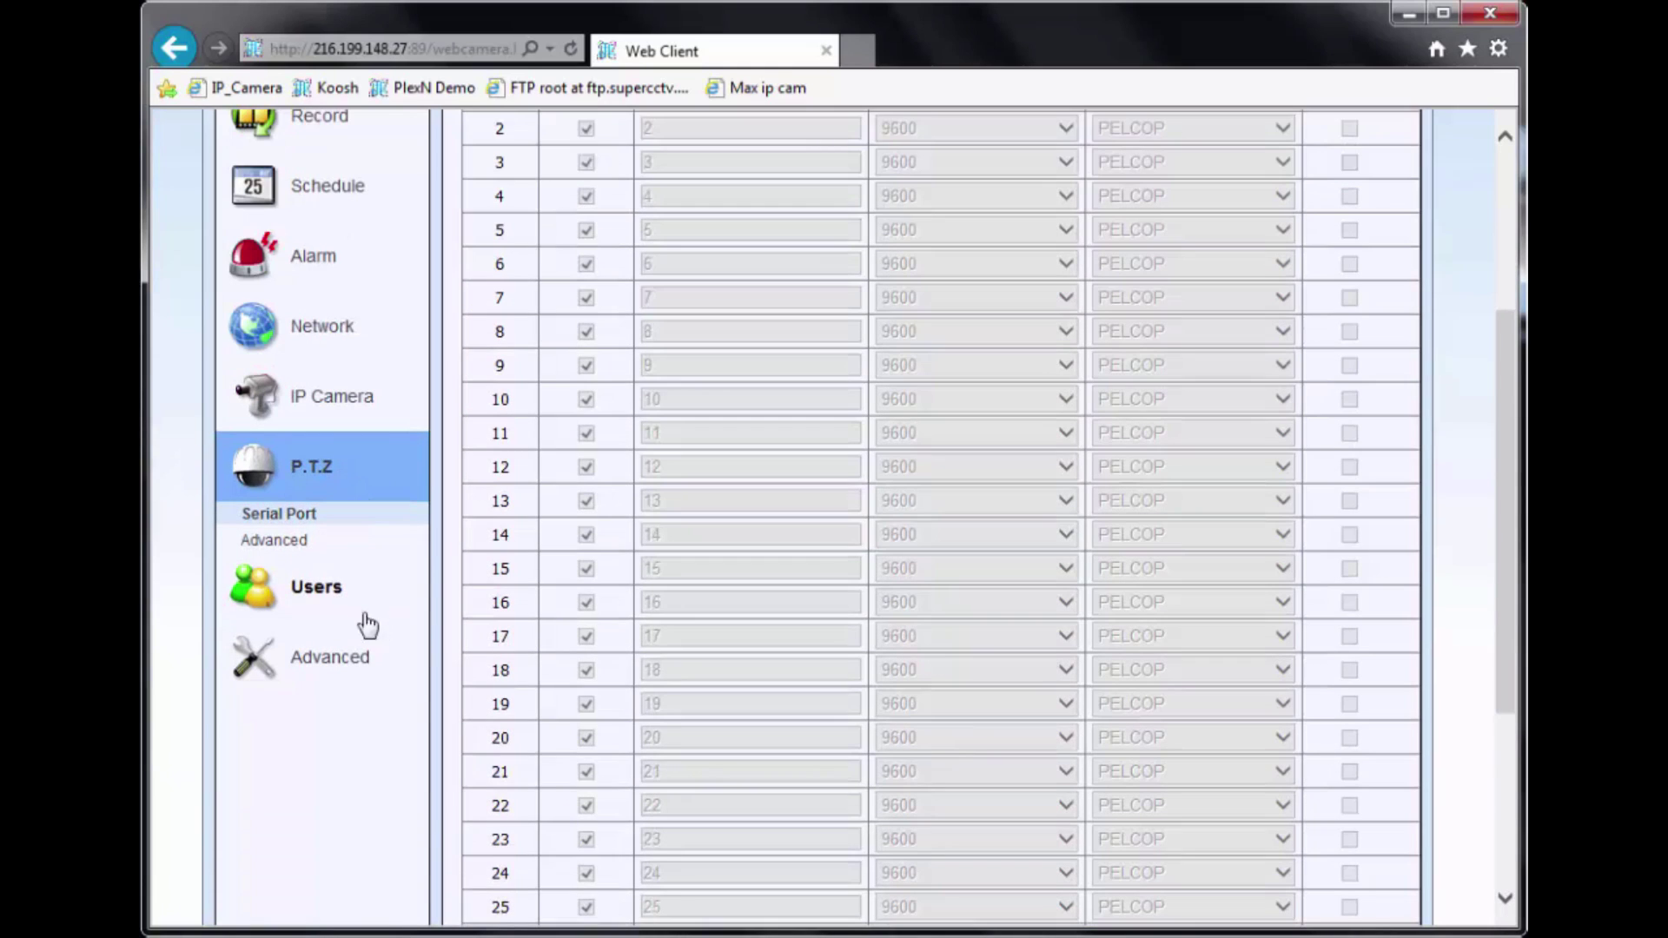
Review the Users account list, ending on the Advanced Export/Import Config page
{"action": "left_click", "coordinate": [324, 588]}
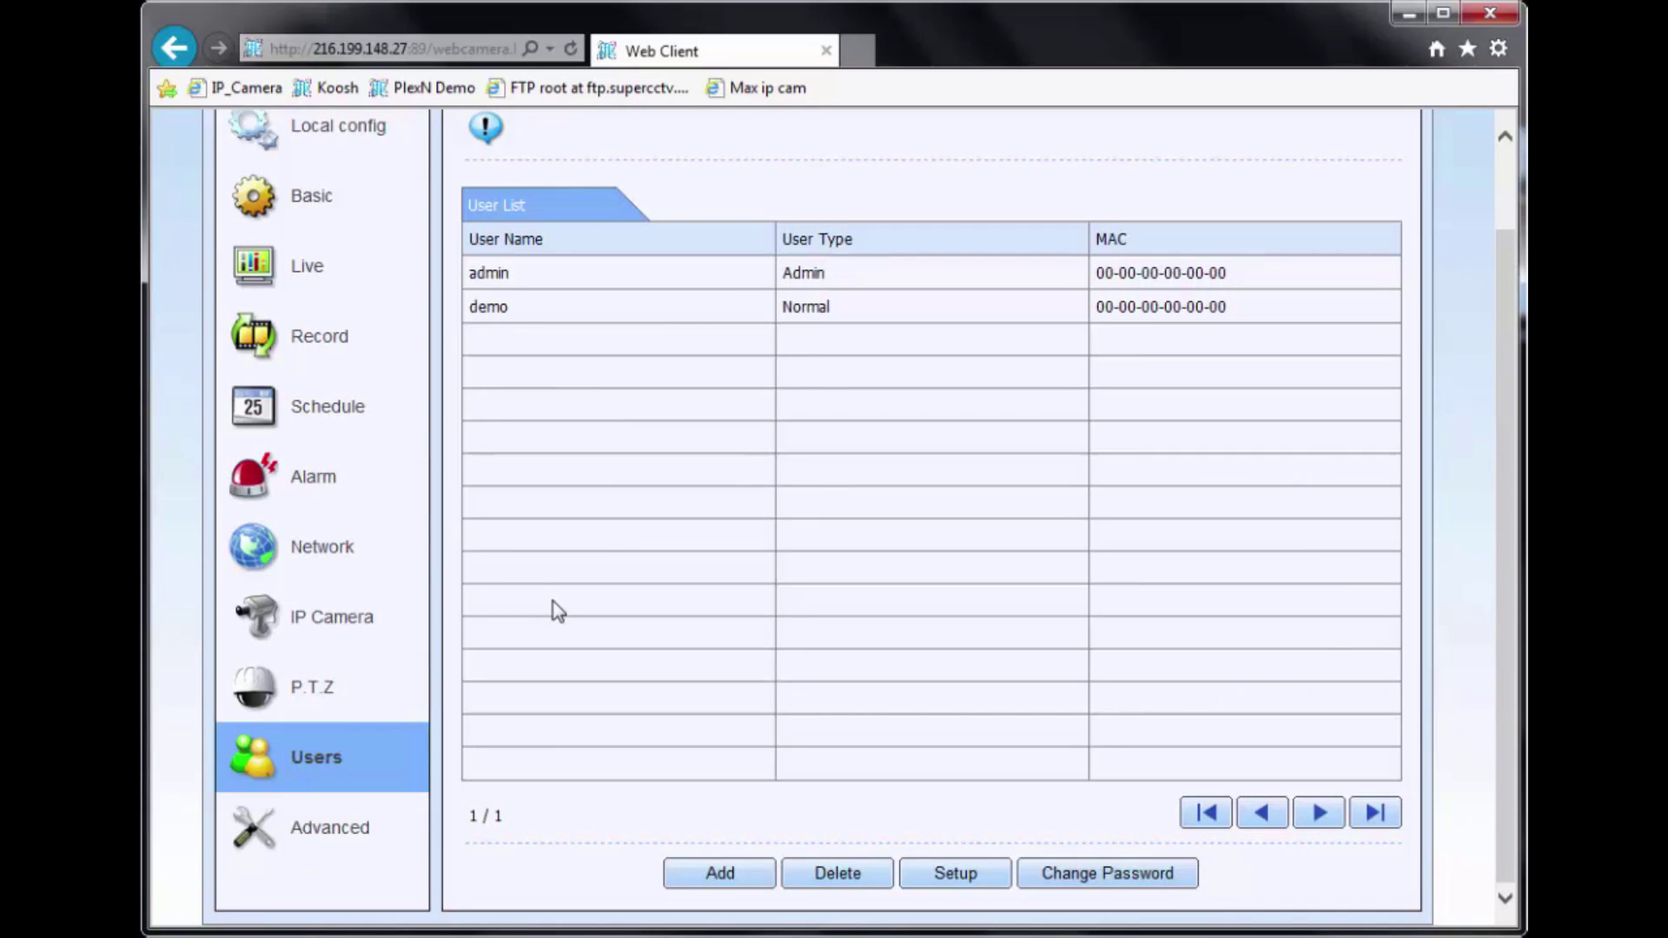
{"action": "scroll", "coordinate": [343, 789], "scroll_direction": "up", "scroll_amount": 1}
{"action": "scroll", "coordinate": [372, 737], "scroll_direction": "down", "scroll_amount": 1}
{"action": "left_click", "coordinate": [352, 827]}
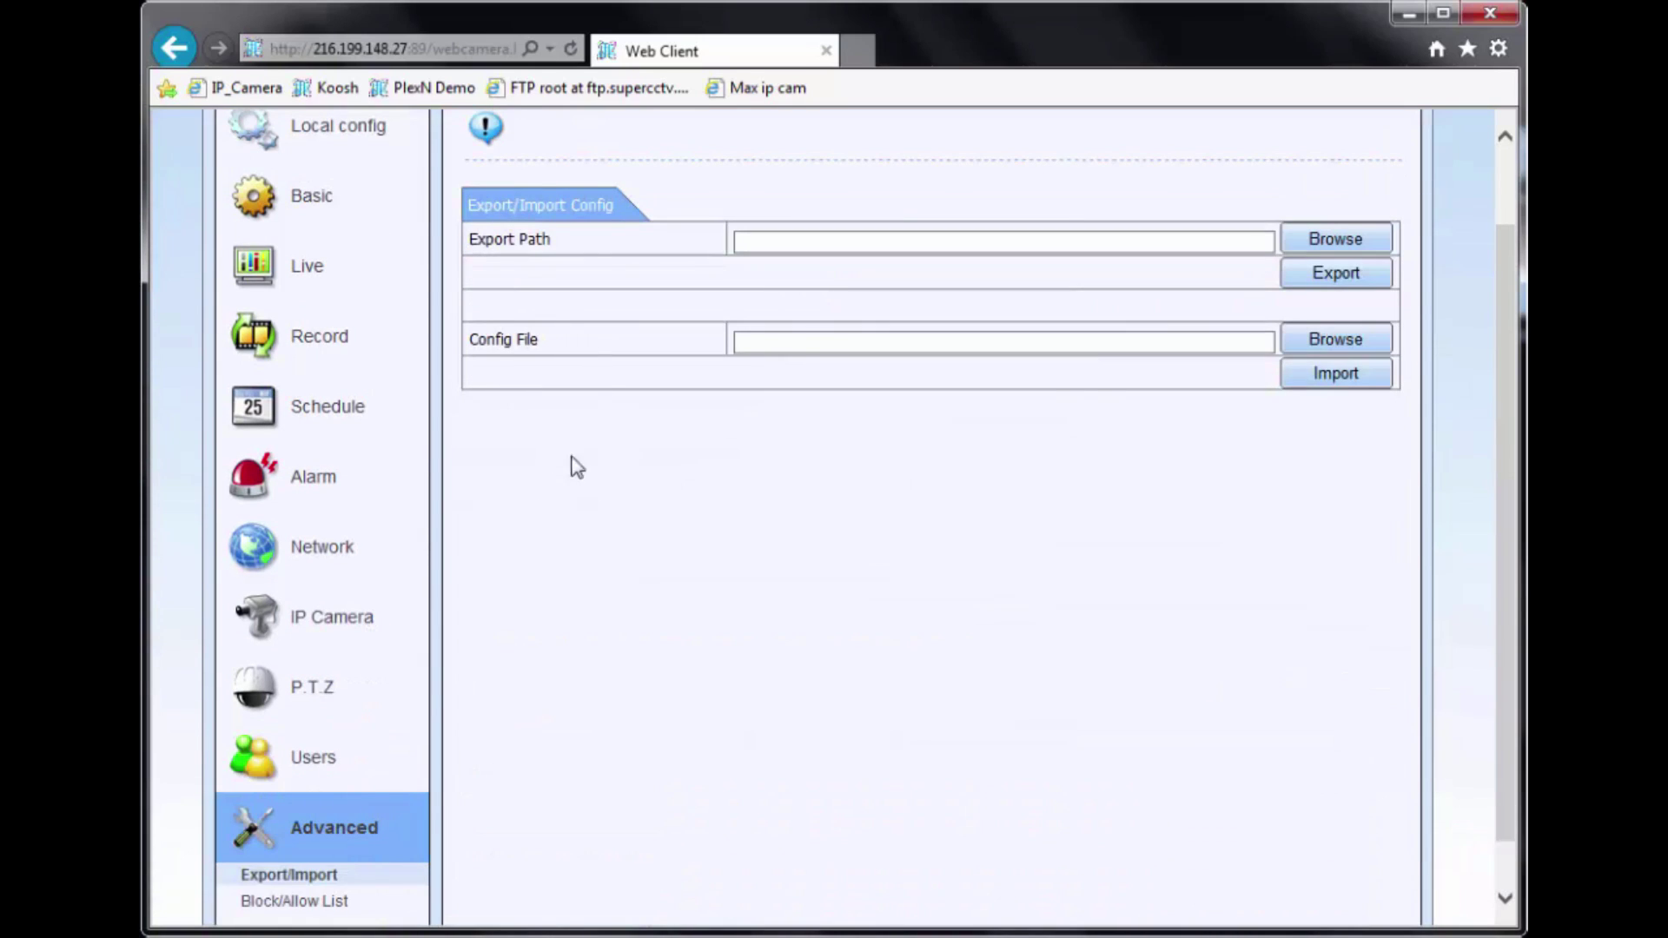
{"action": "scroll", "coordinate": [584, 443], "scroll_direction": "up", "scroll_amount": 1}
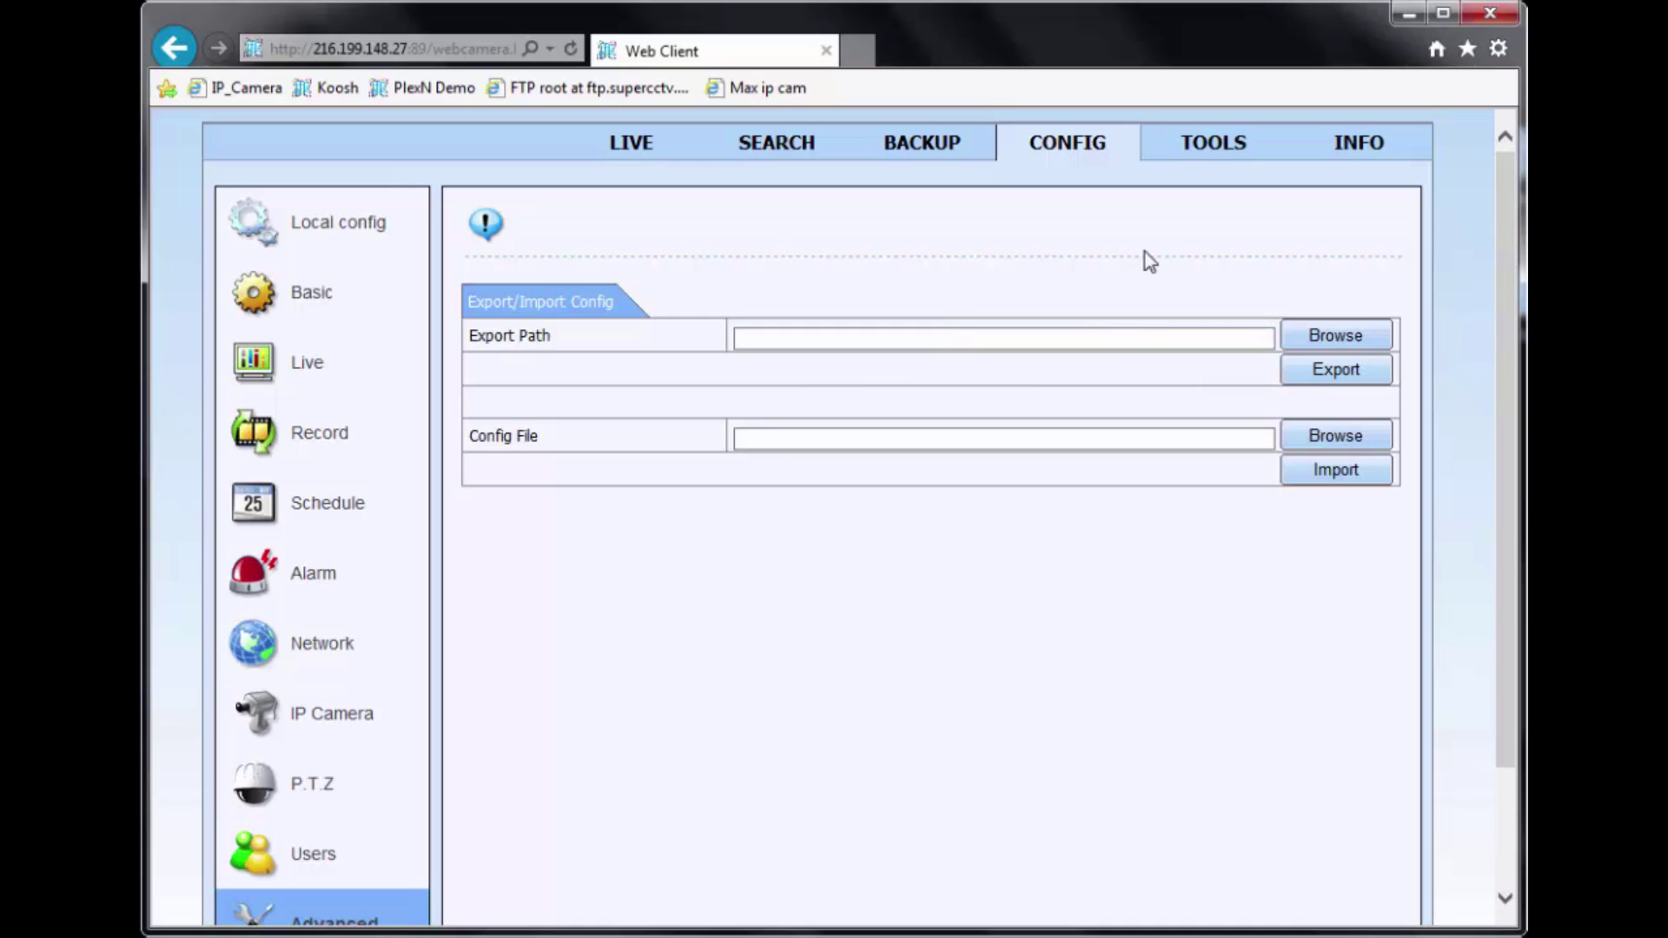
In TOOLS, check the alarm outputs and Disk Management status, ending on the Remote Upgrade page
{"action": "left_click", "coordinate": [1223, 153]}
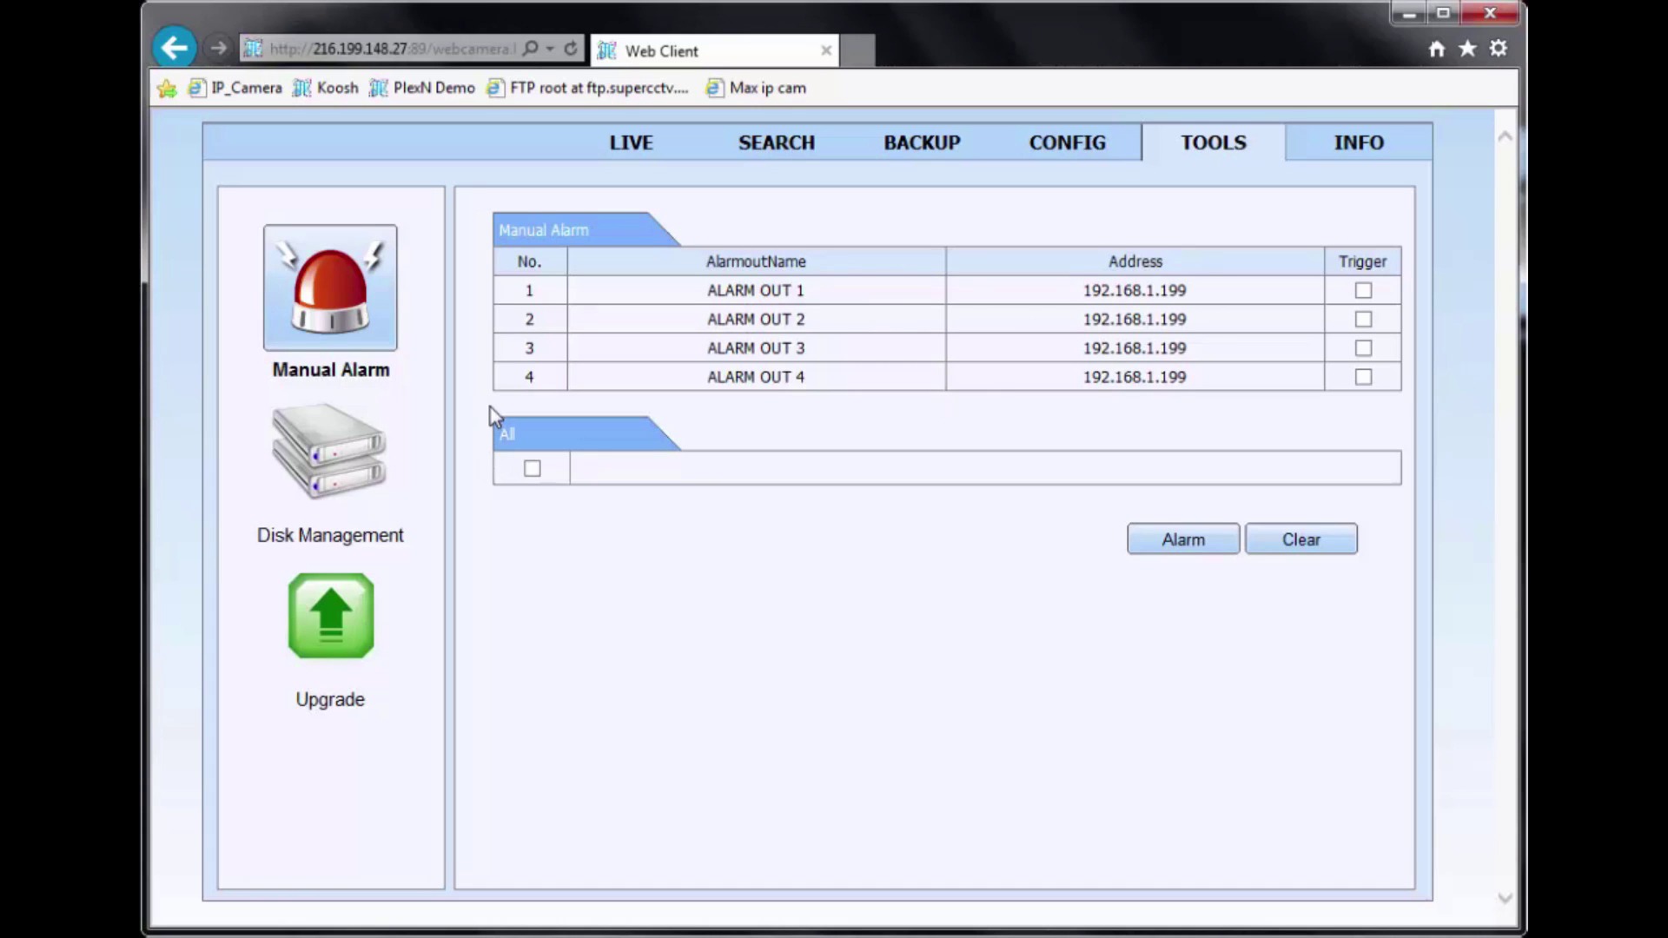
{"action": "left_click", "coordinate": [294, 453]}
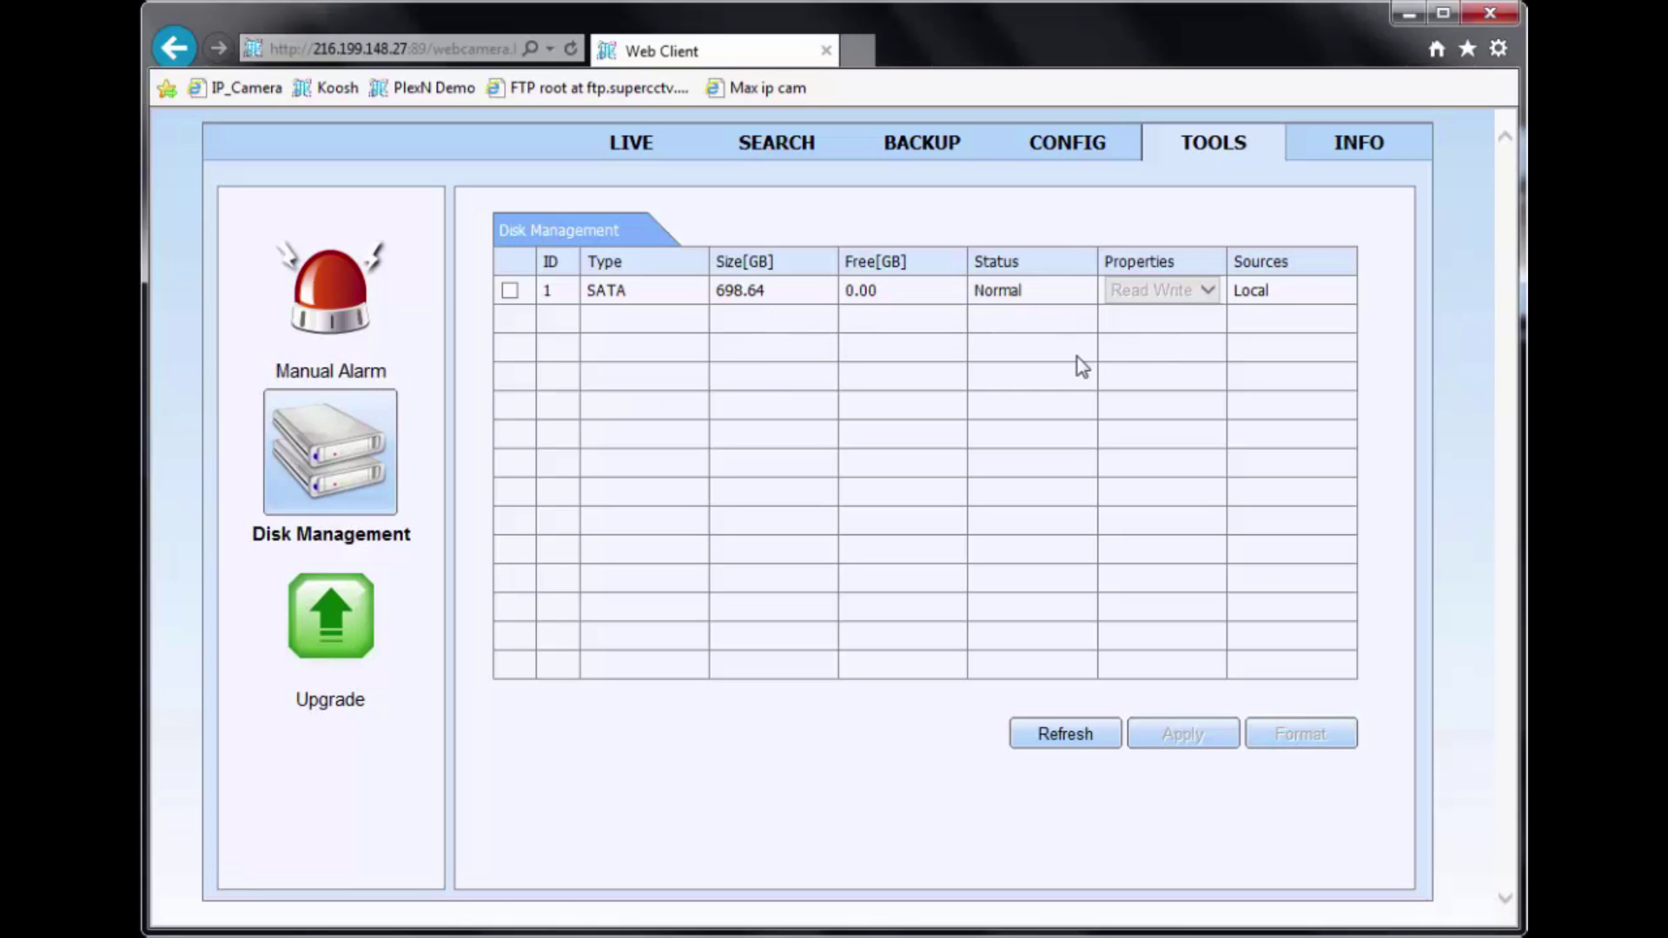
{"action": "left_click", "coordinate": [330, 617]}
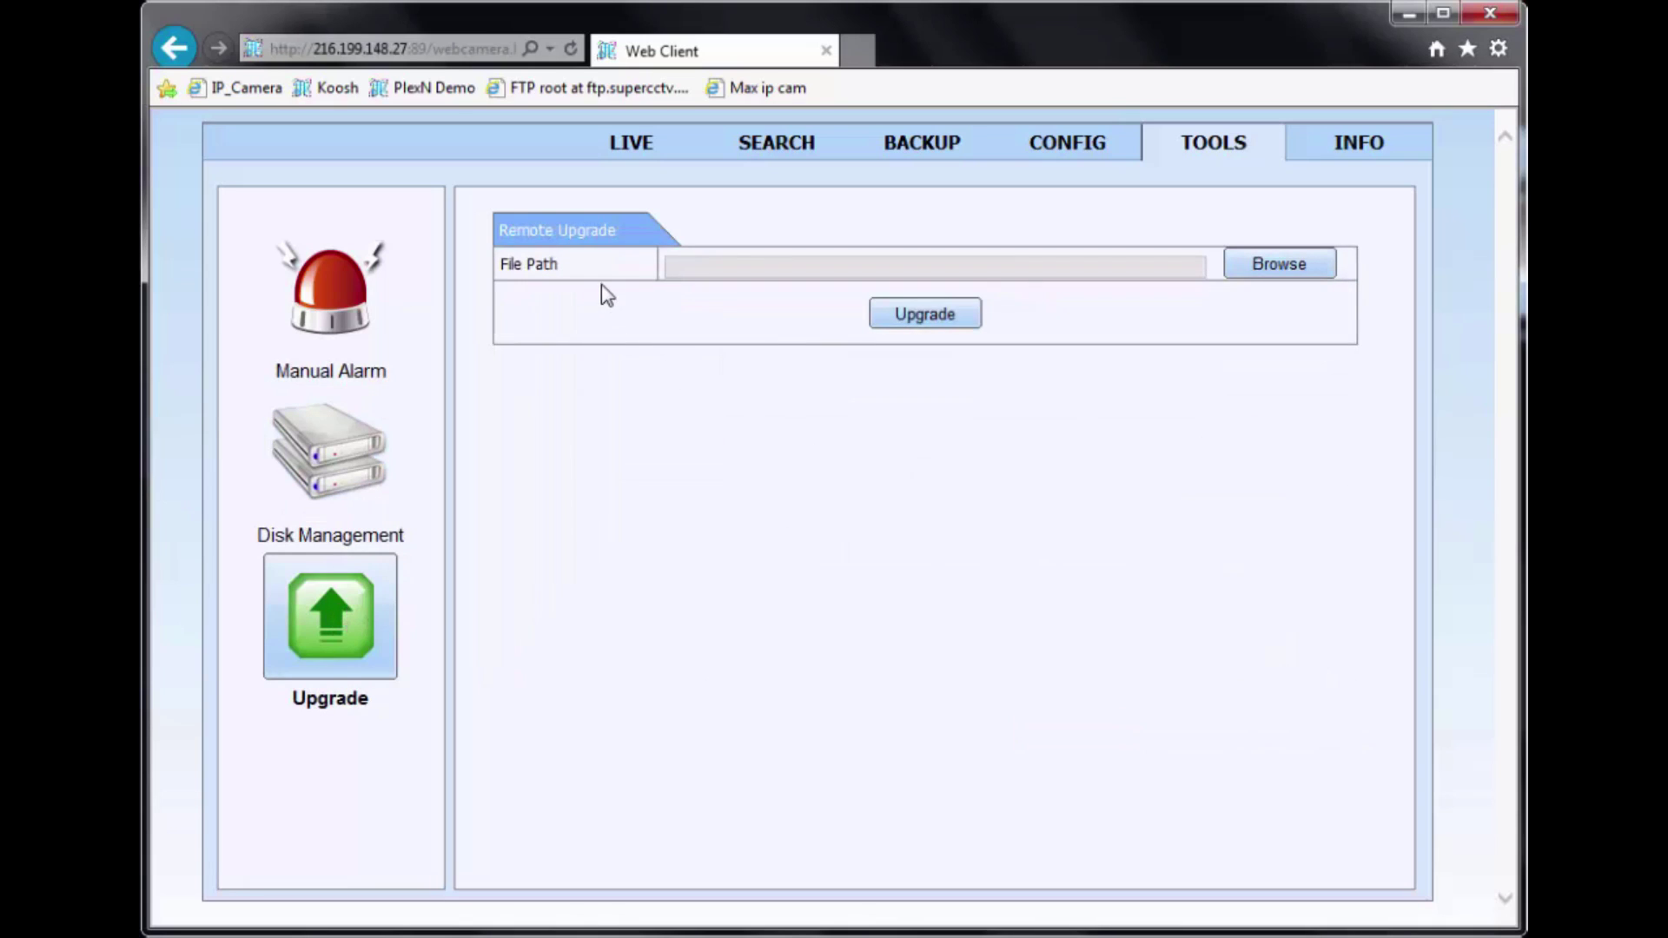
In INFO, check the version details, search today's Event list, then show the Log page
{"action": "left_click", "coordinate": [1360, 148]}
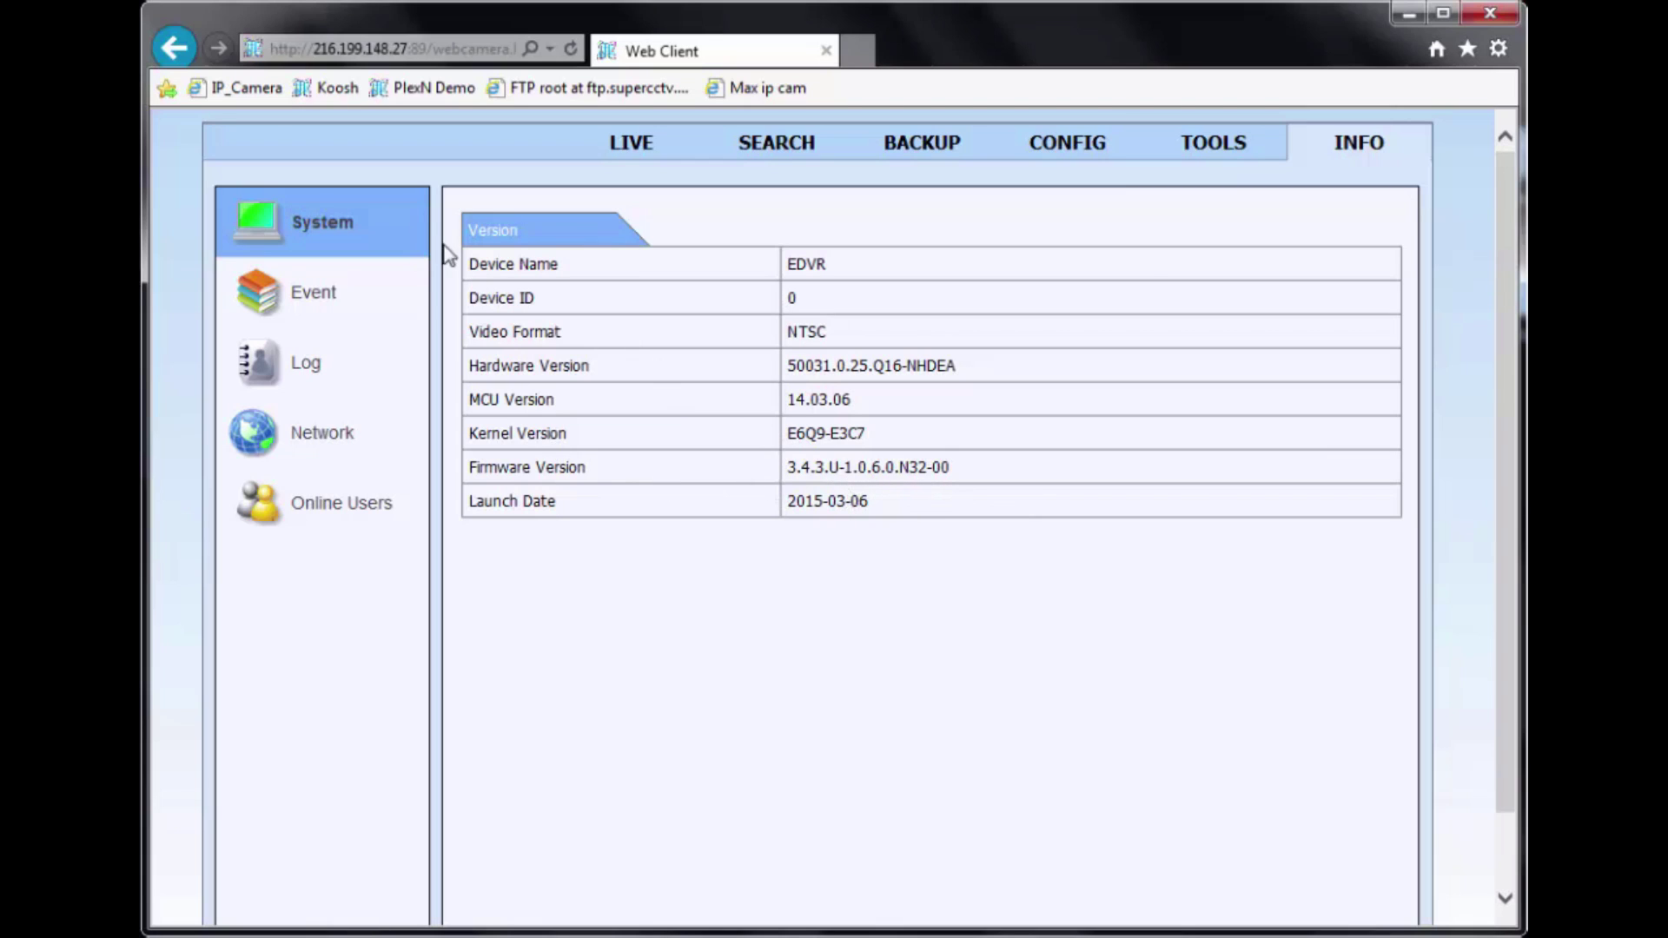
{"action": "left_click", "coordinate": [331, 319]}
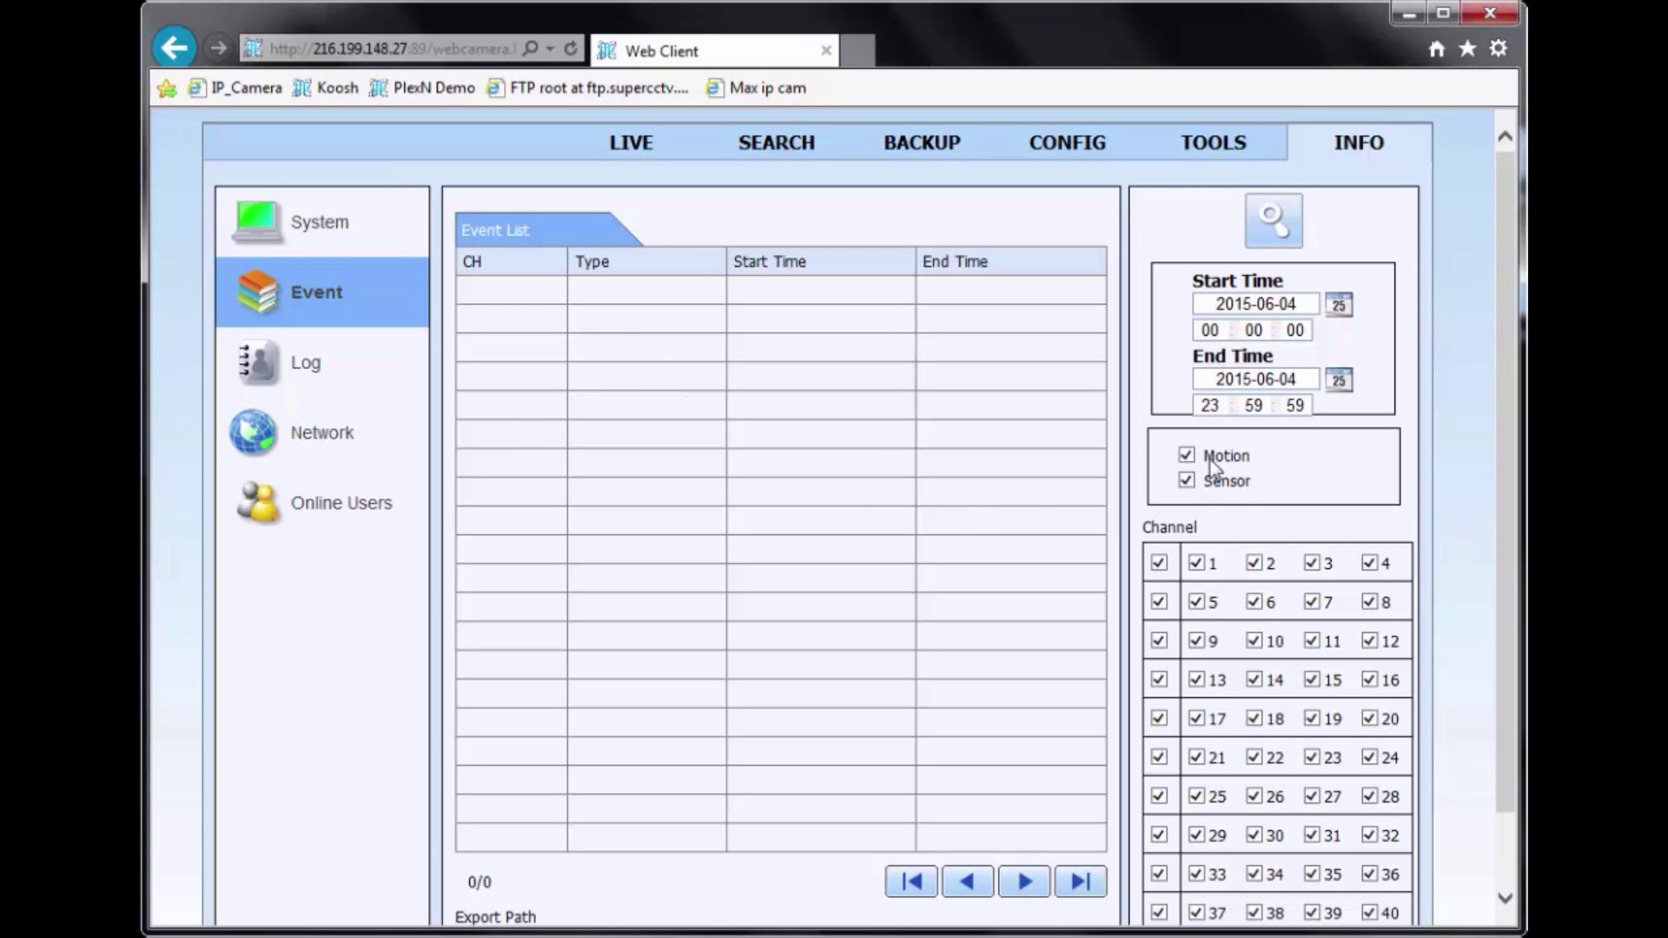
{"action": "left_click", "coordinate": [1282, 225]}
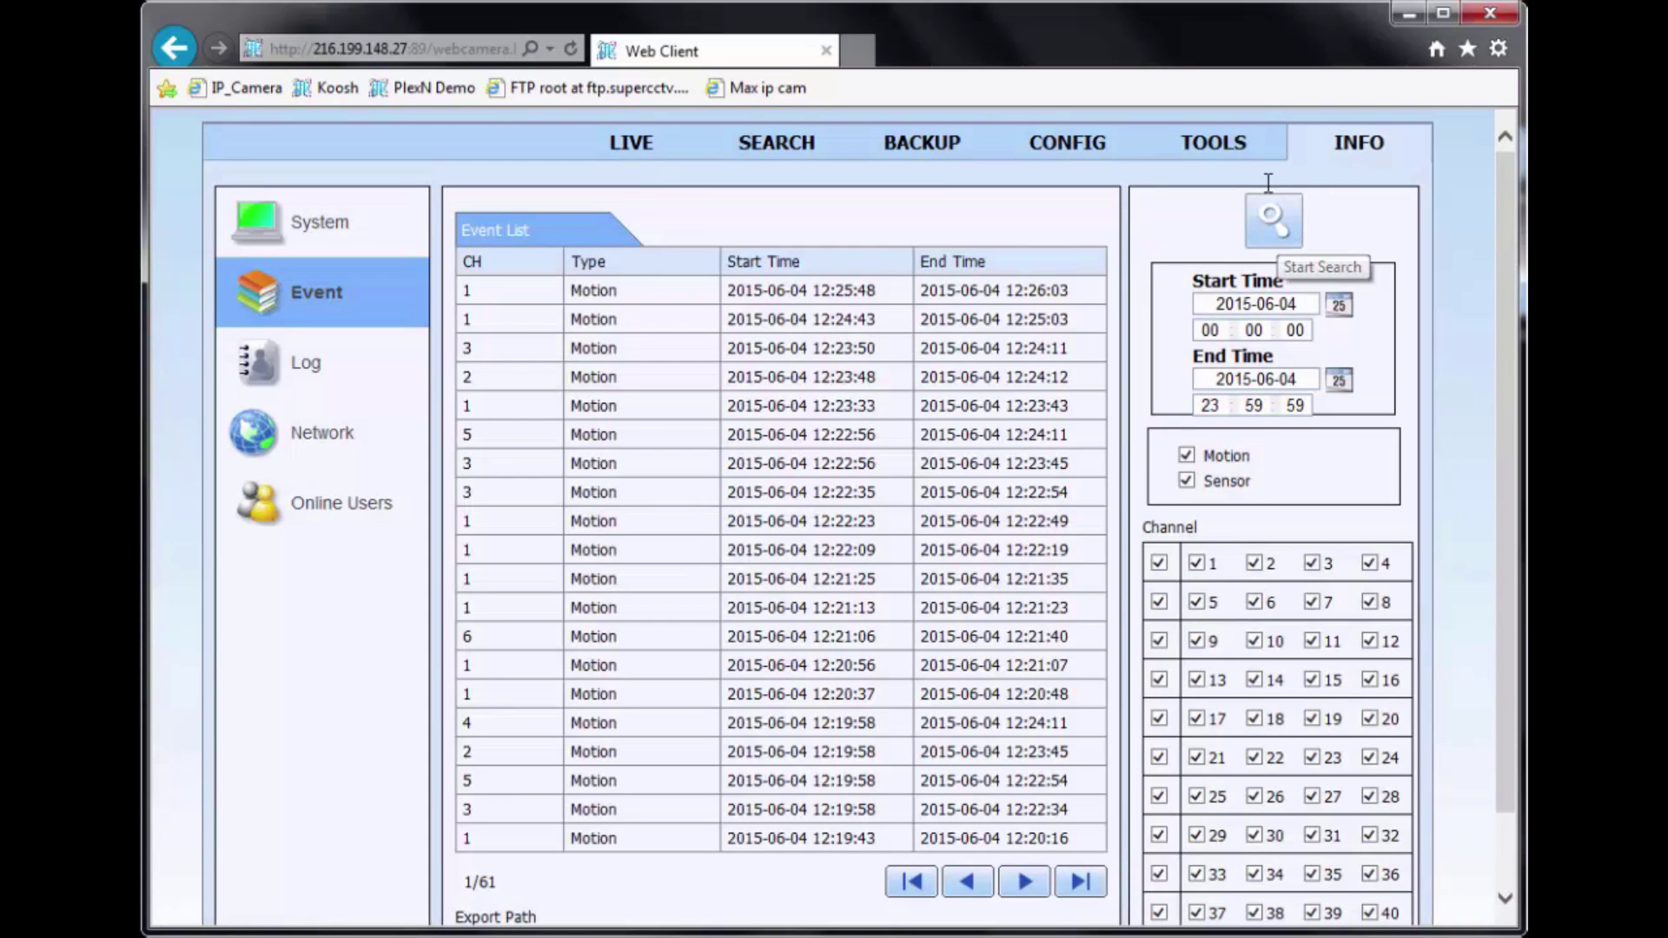
{"action": "left_click", "coordinate": [311, 368]}
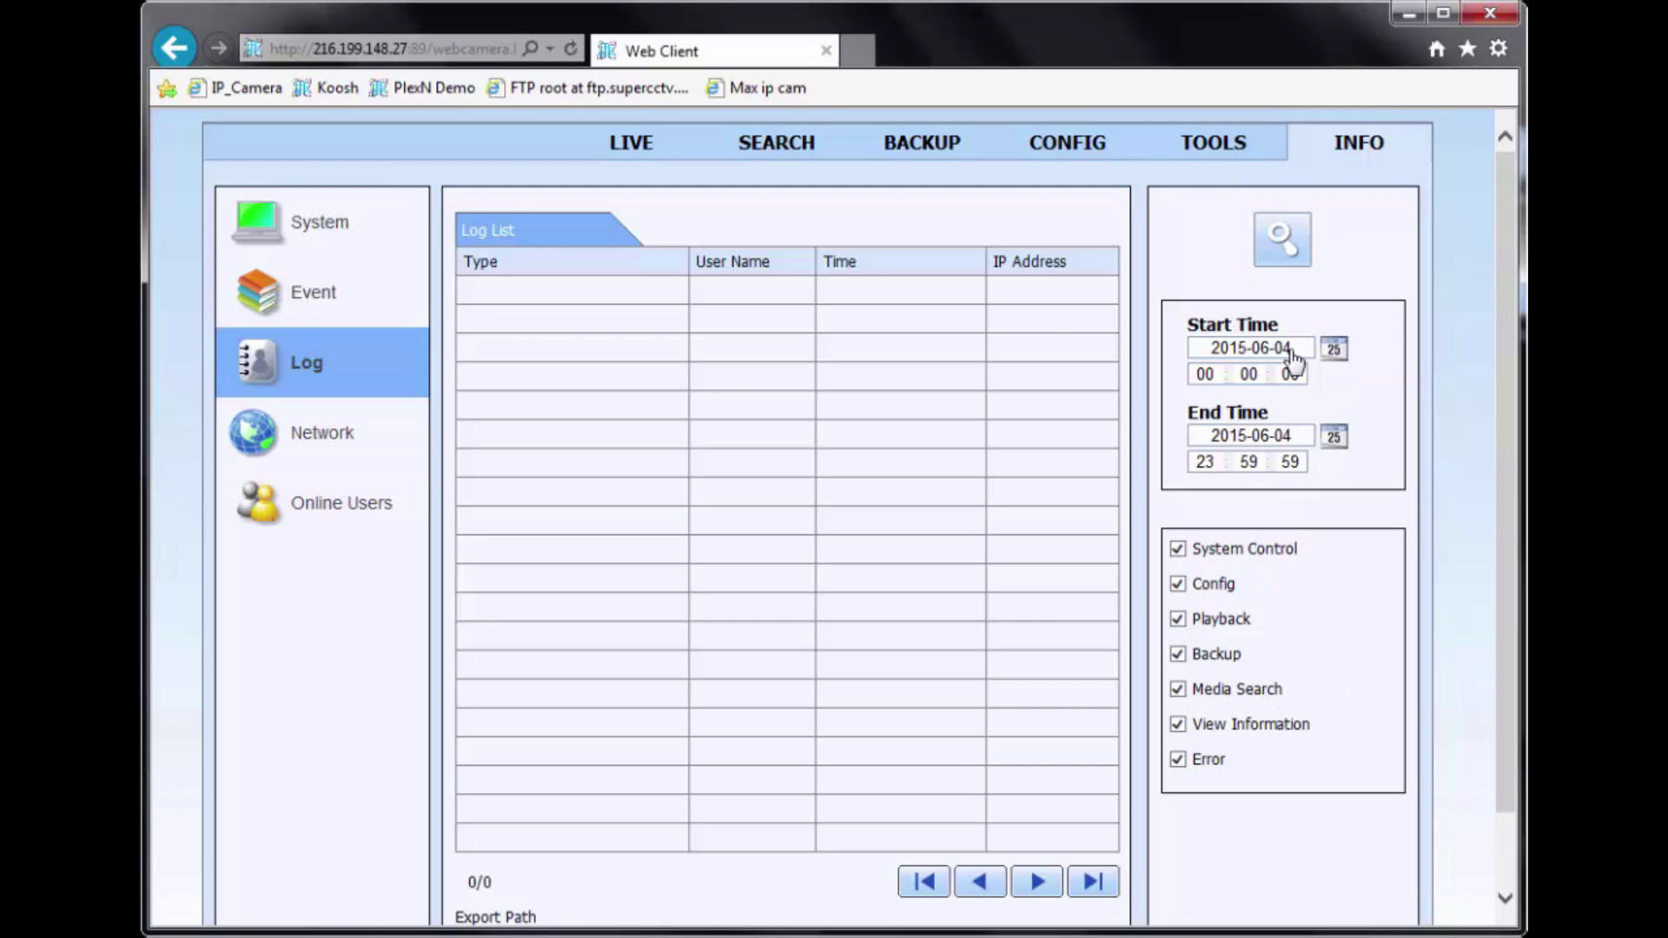
Search today's log entries, view the Network info, then show the 18-session Online User List
{"action": "left_click", "coordinate": [1275, 237]}
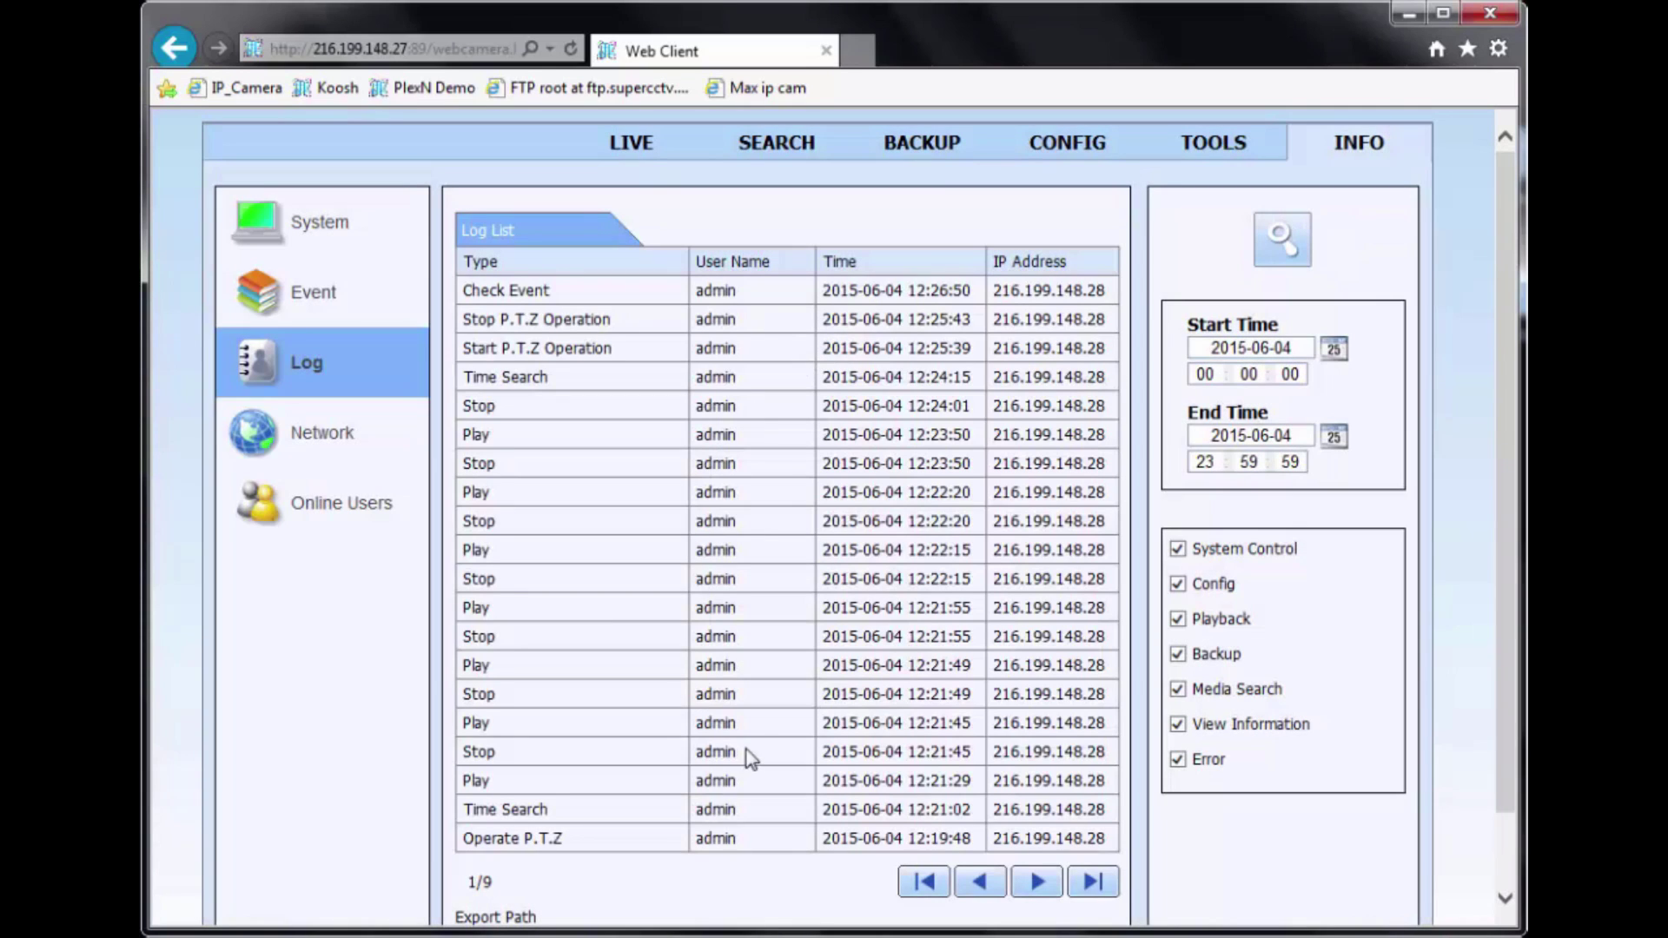
{"action": "left_click", "coordinate": [388, 447]}
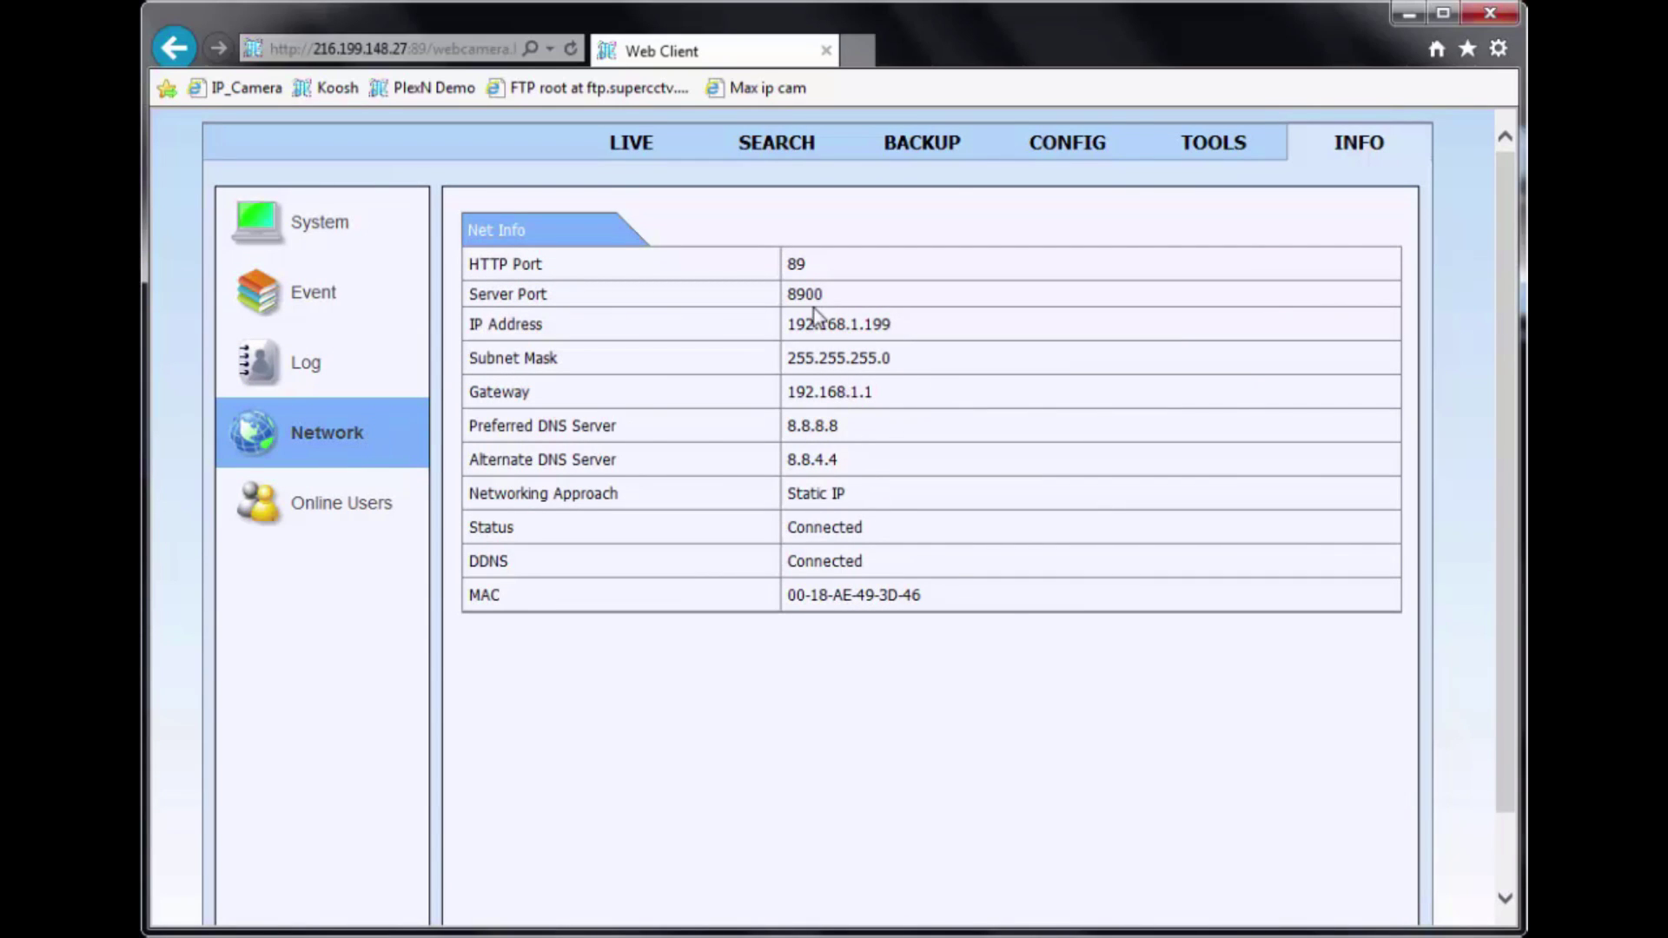
{"action": "left_click", "coordinate": [342, 519]}
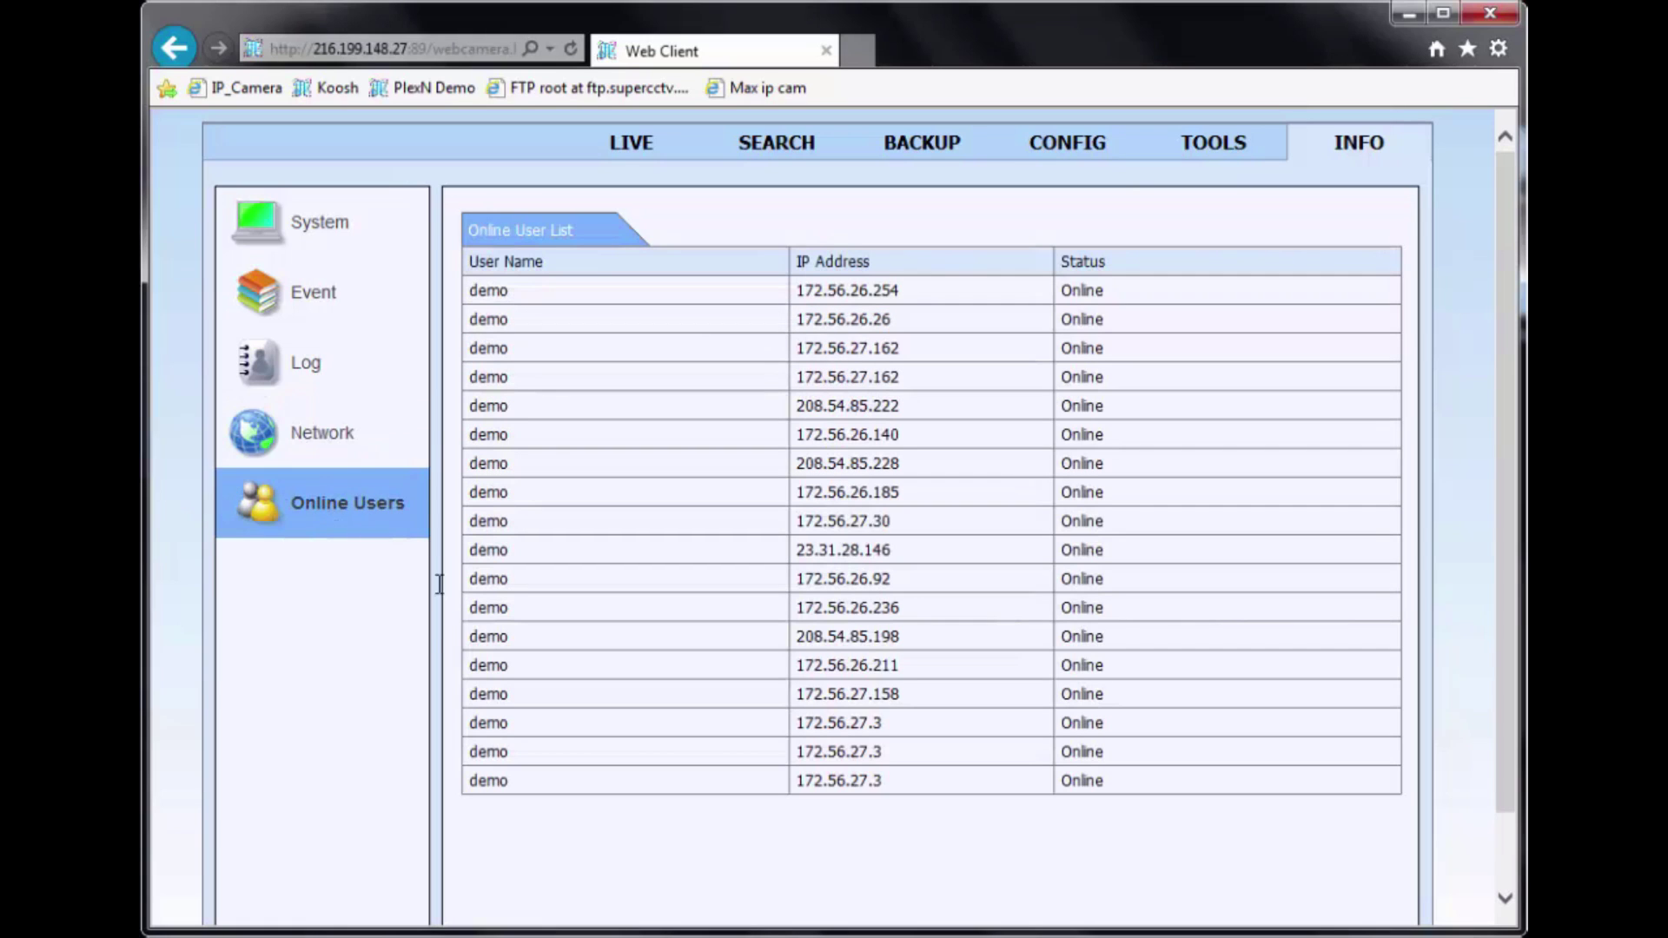